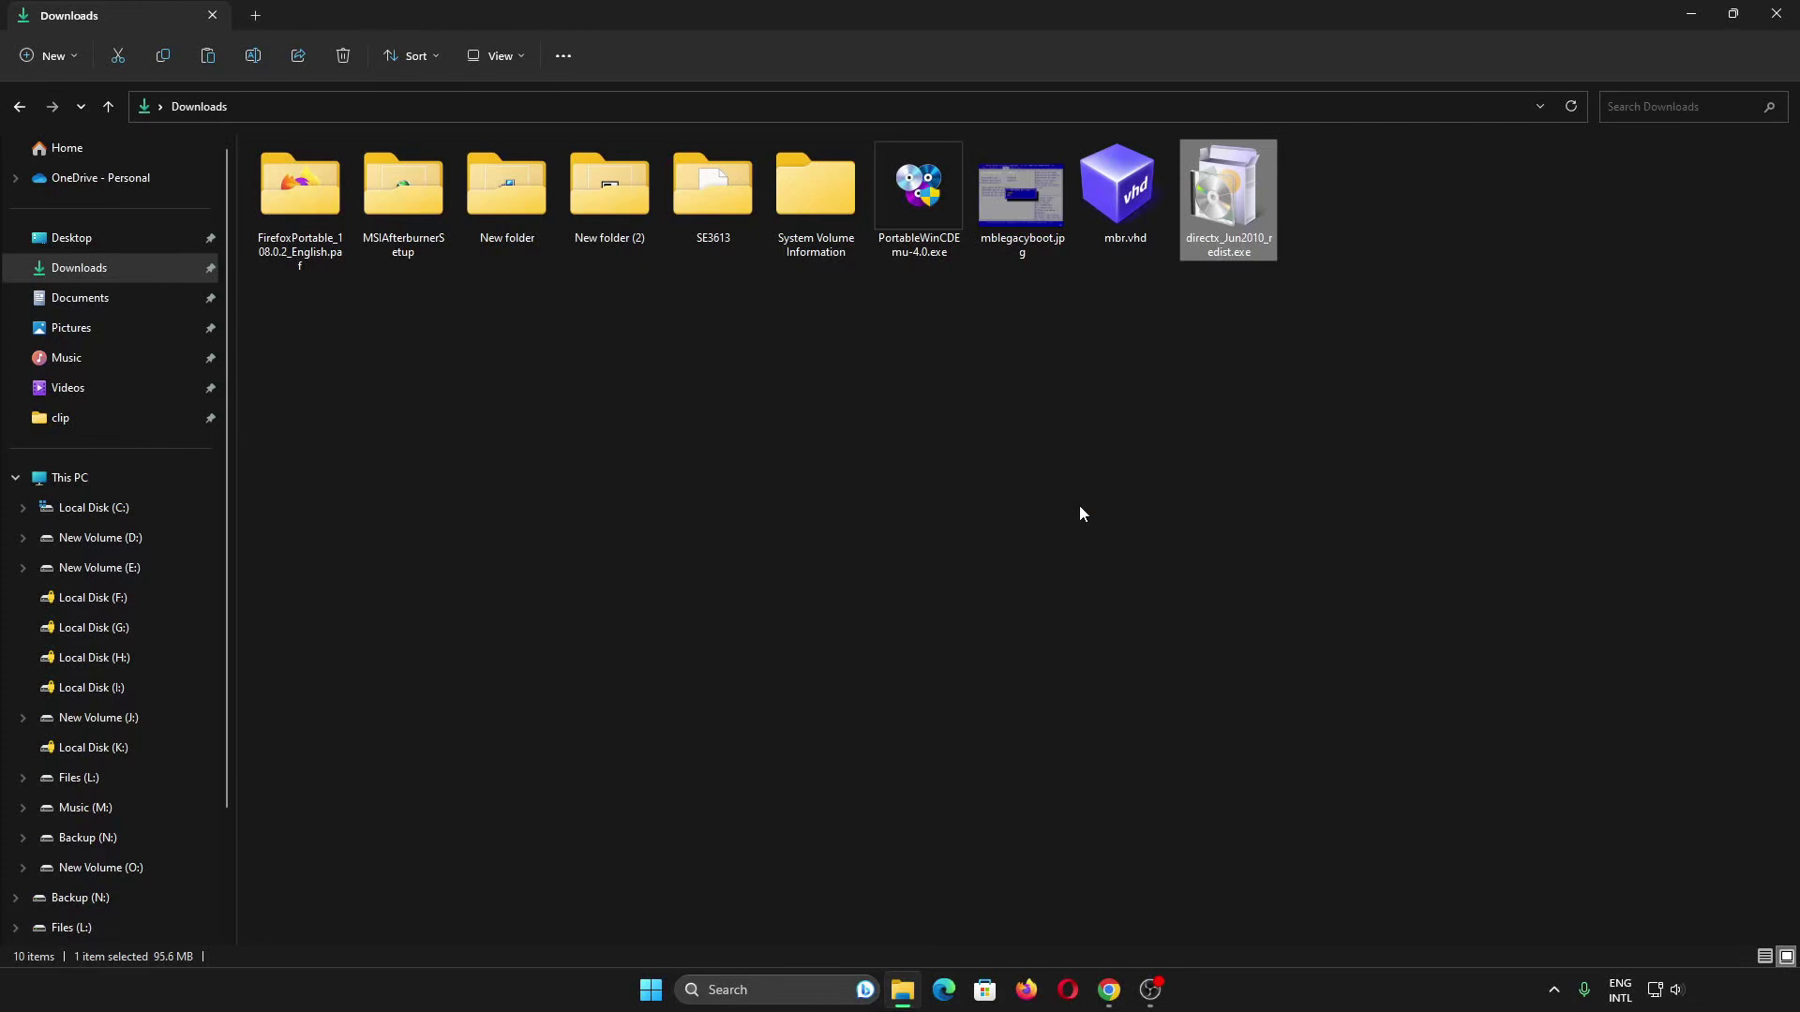
Launch the pinned mb_warband game to check whether it starts, and dismiss its system error dialogs
click(651, 1002)
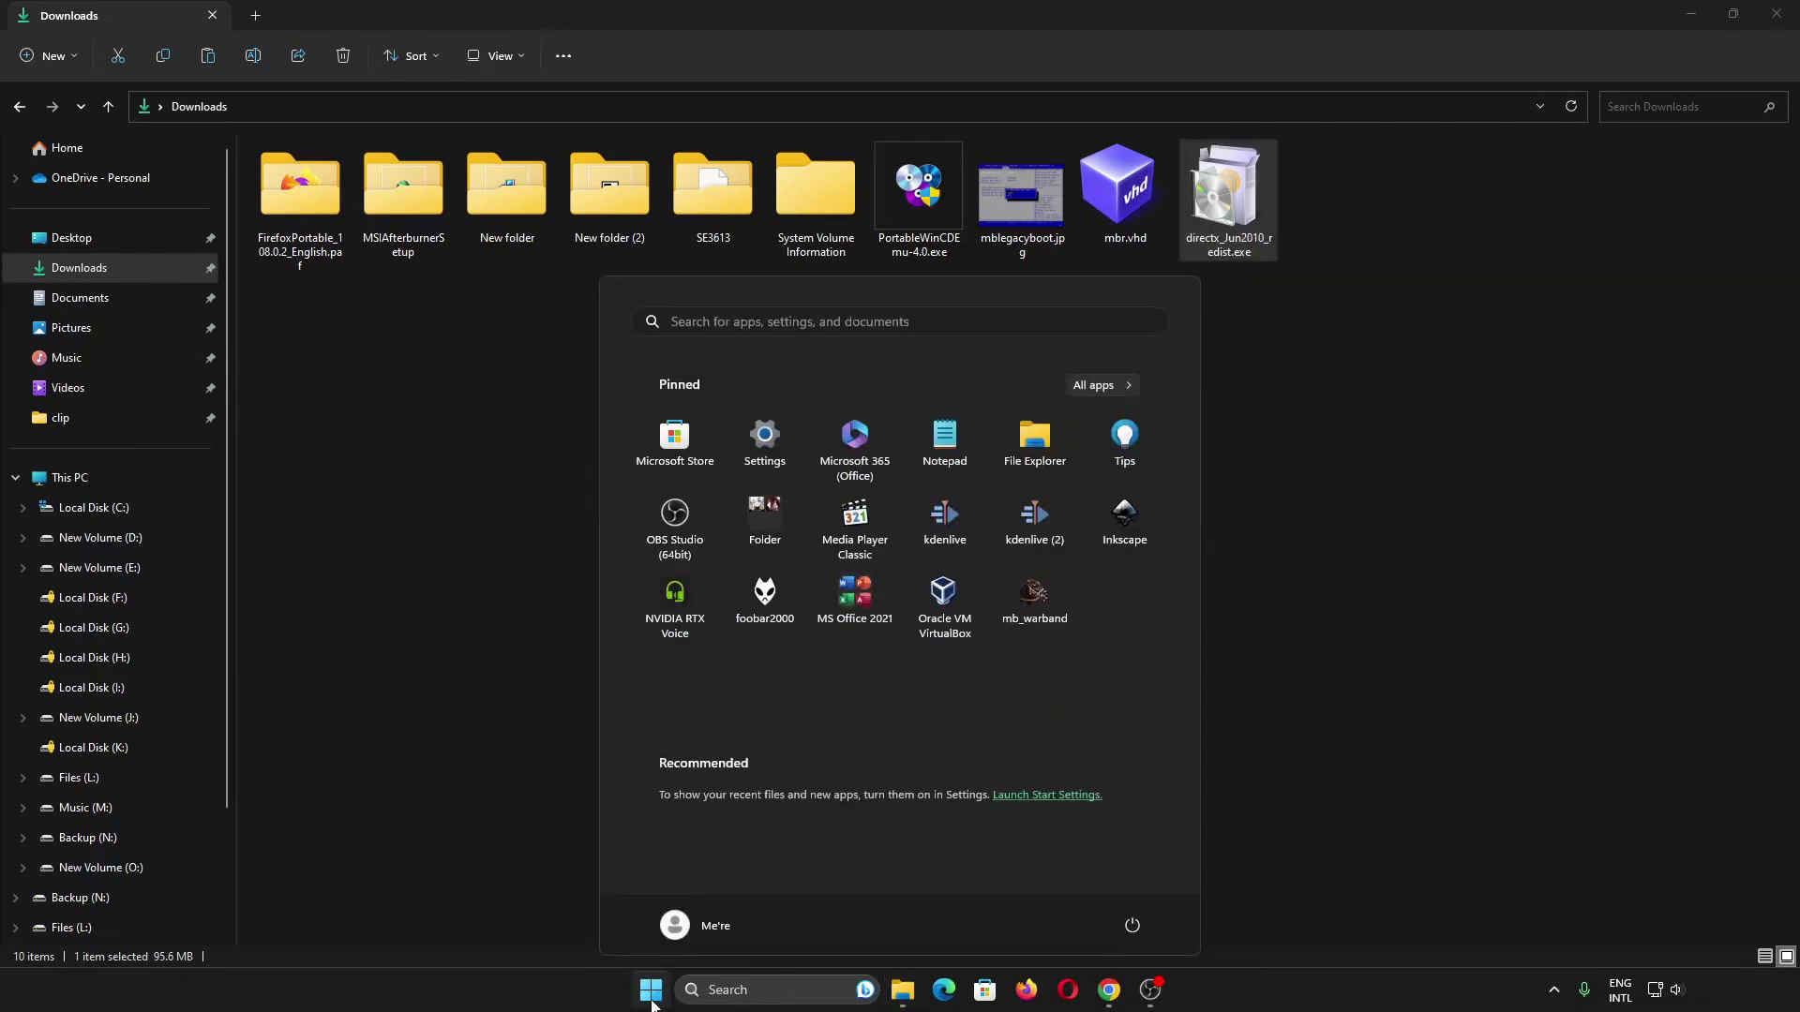
click(1036, 598)
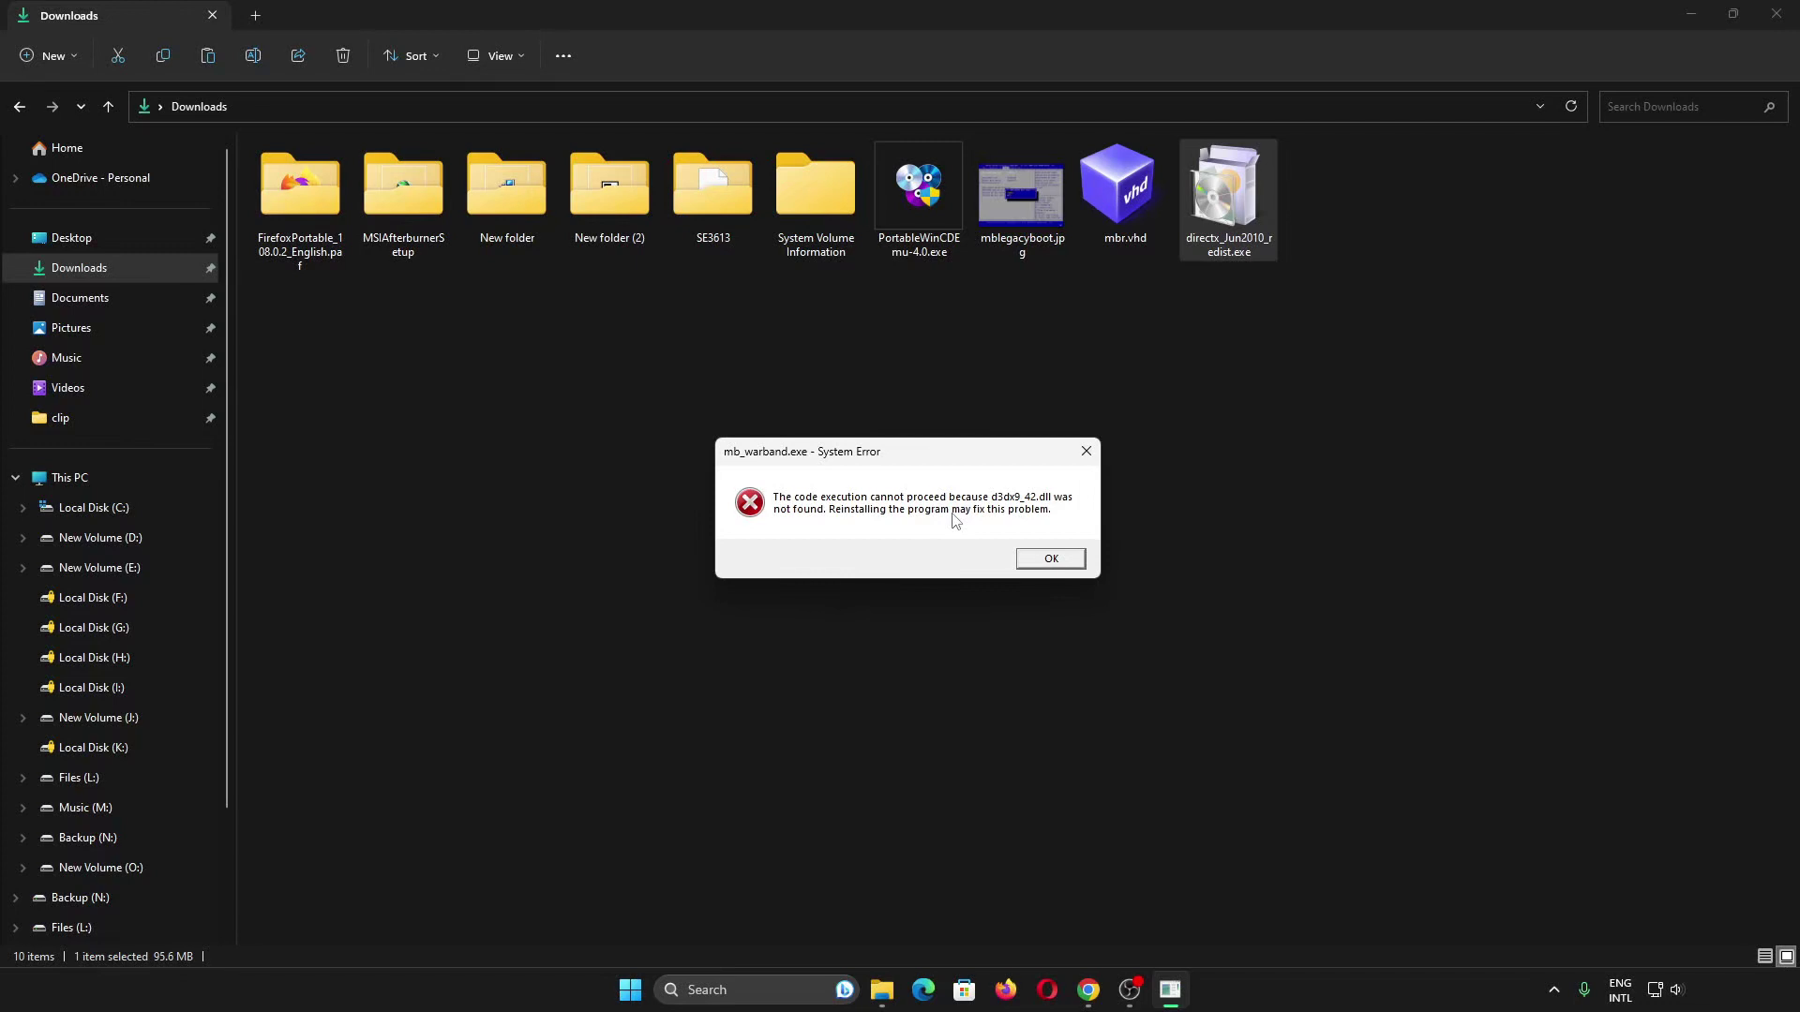
click(1049, 562)
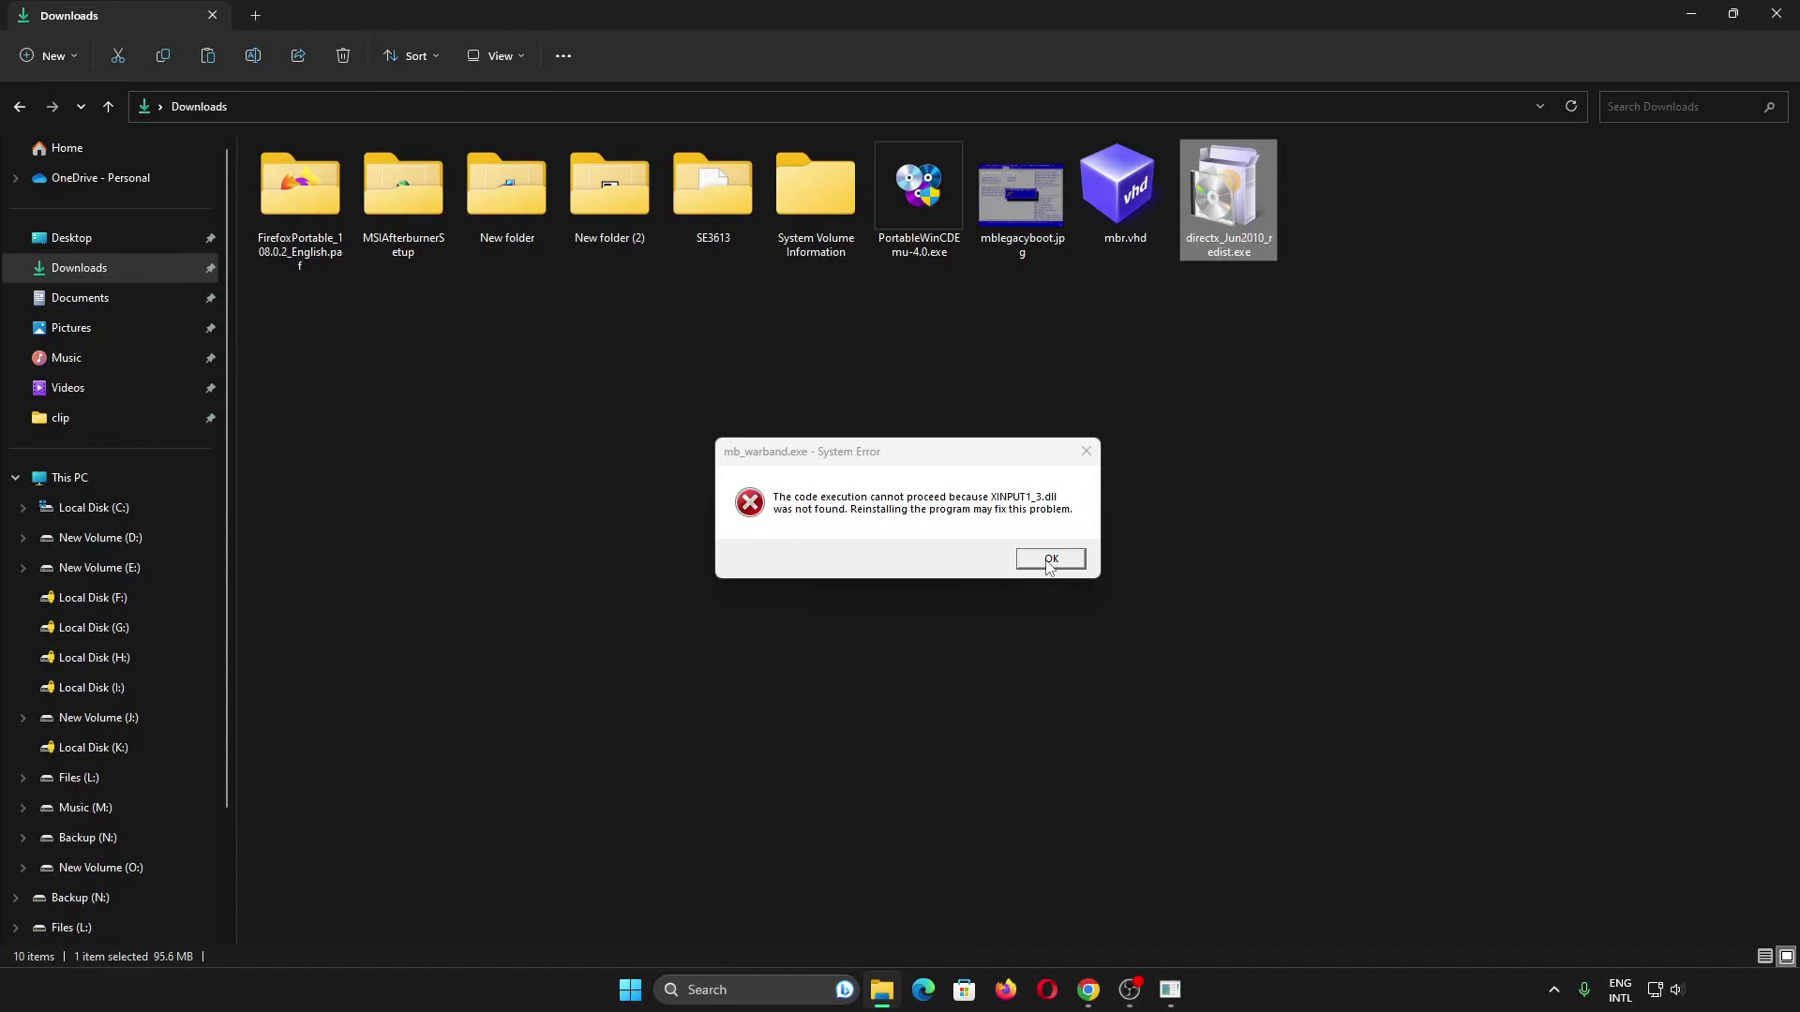
click(1048, 558)
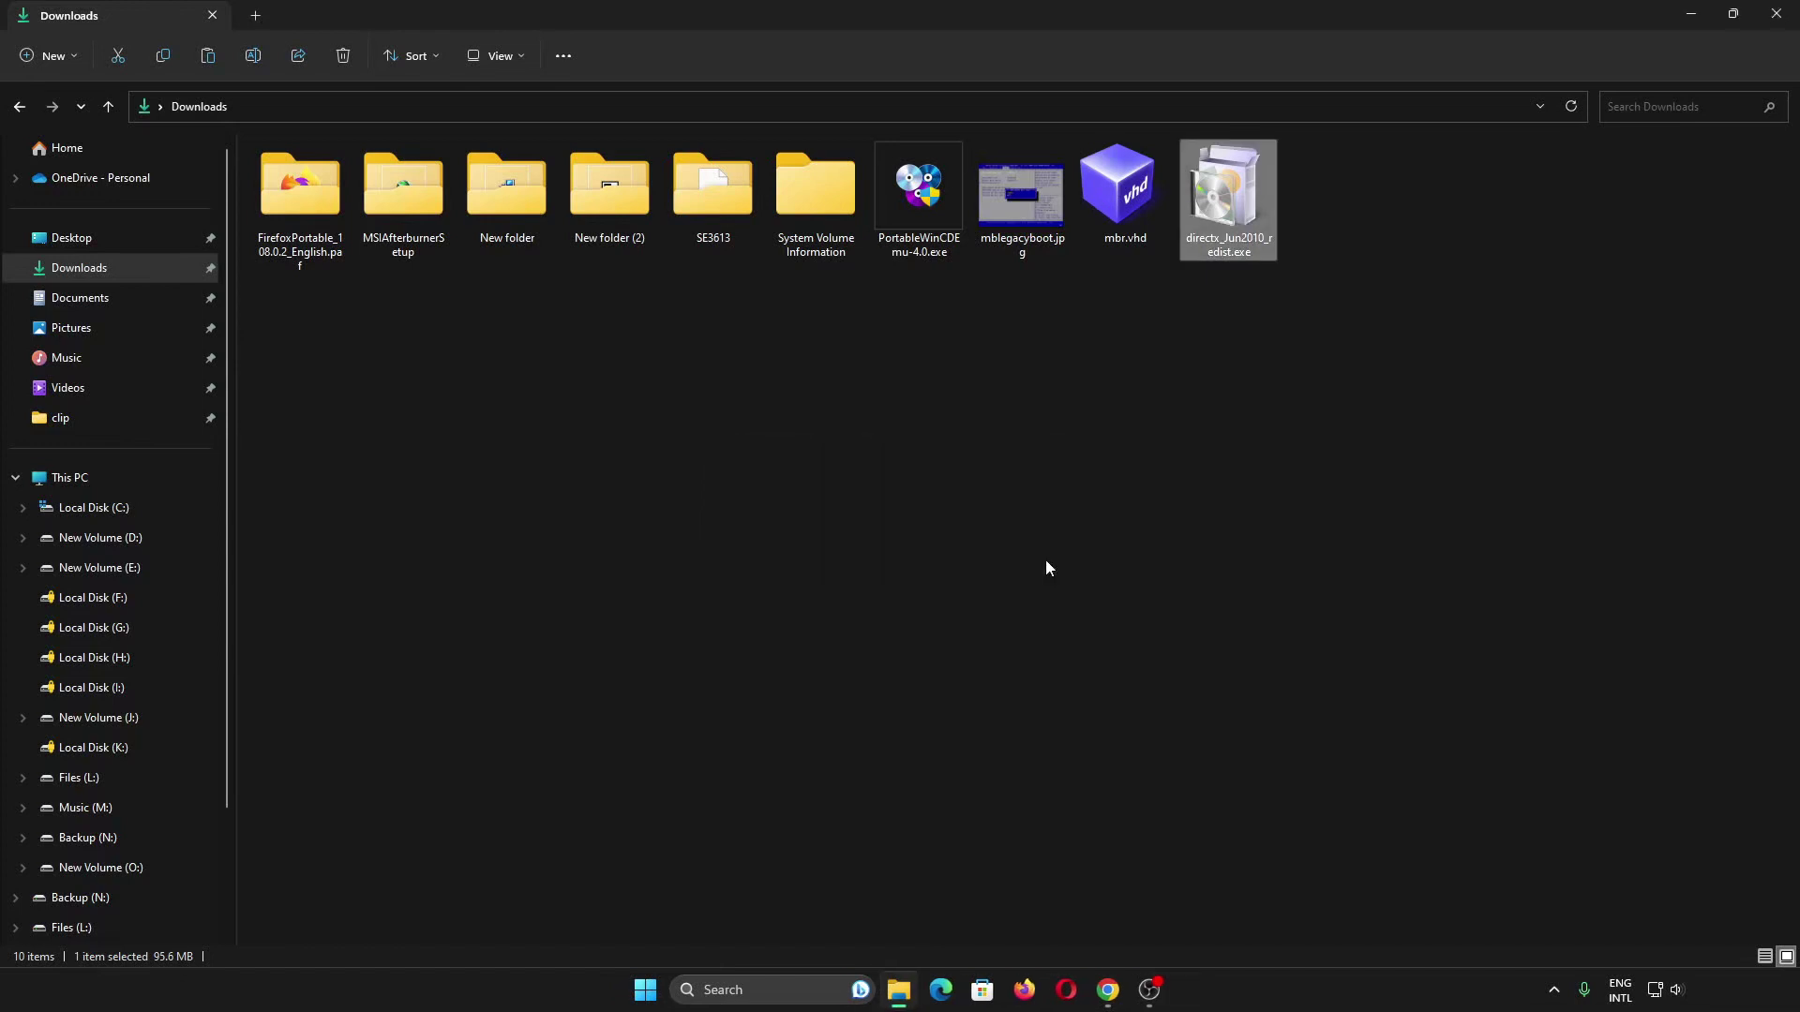
Start MSI Afterburner, allow it to make changes to the device, and dismiss the RivaTunerStatisticsServer warning
key(super)
text(af)
key(Return)
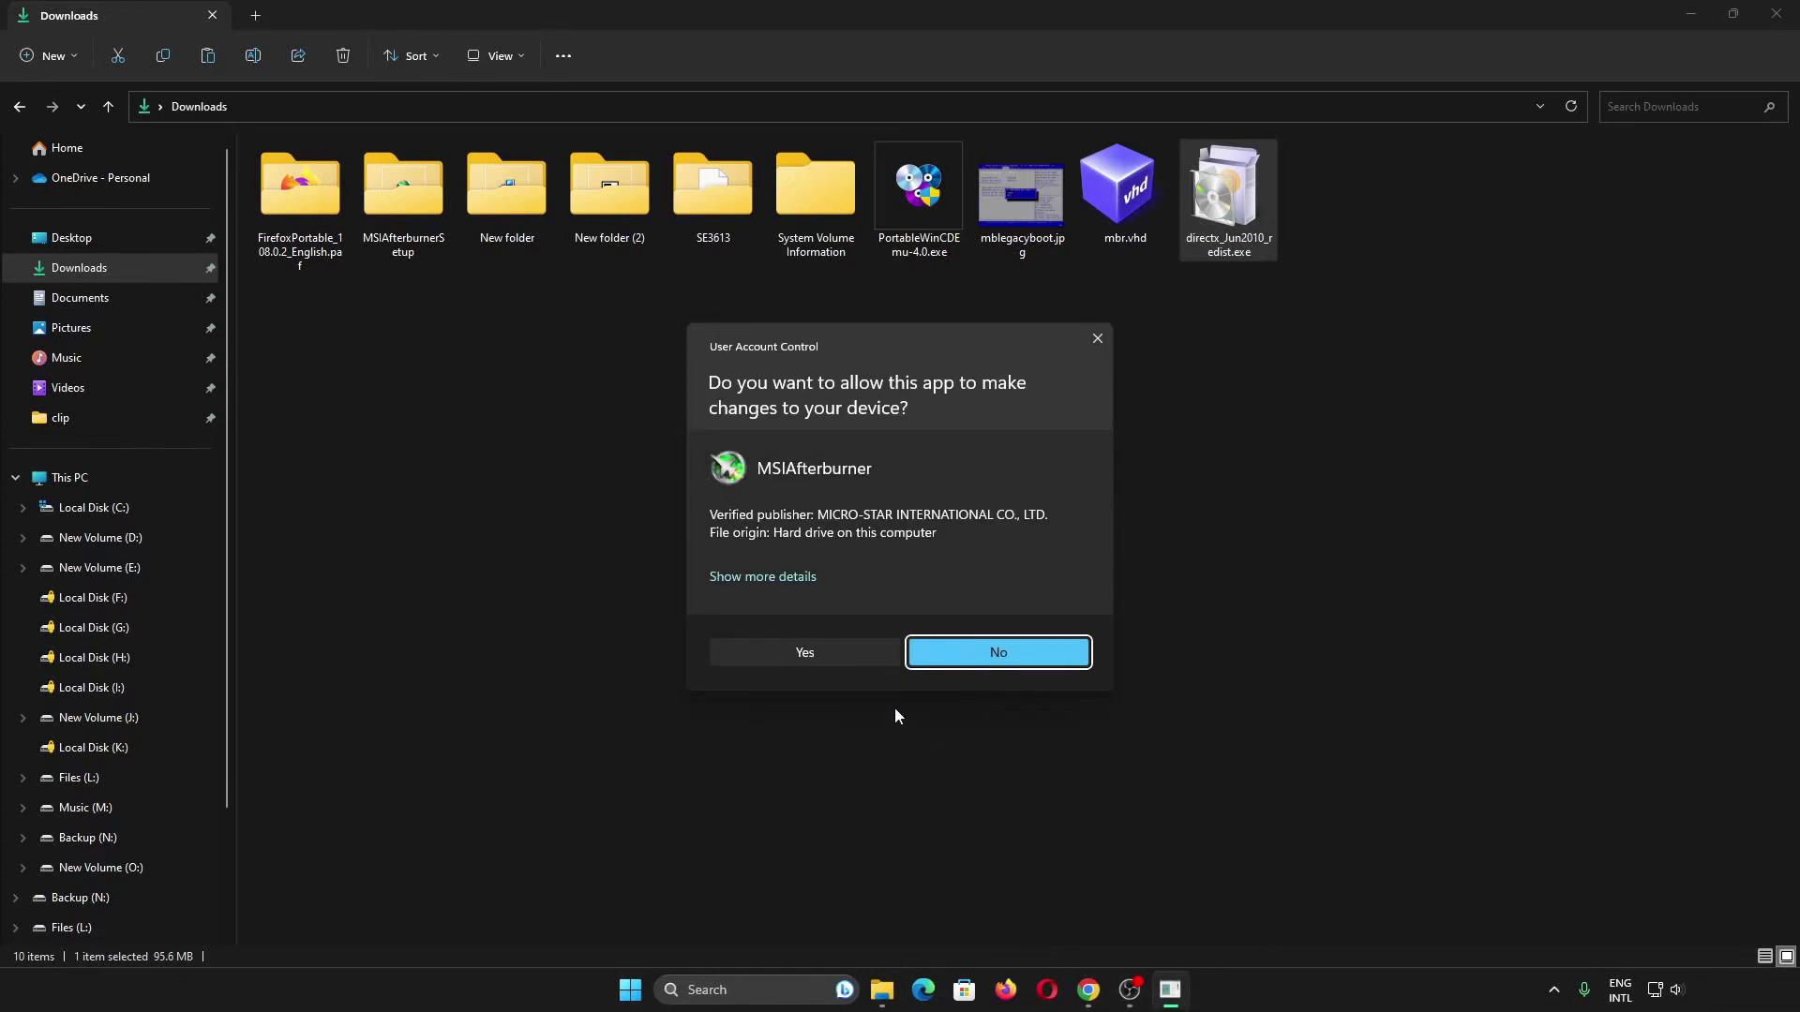
click(862, 656)
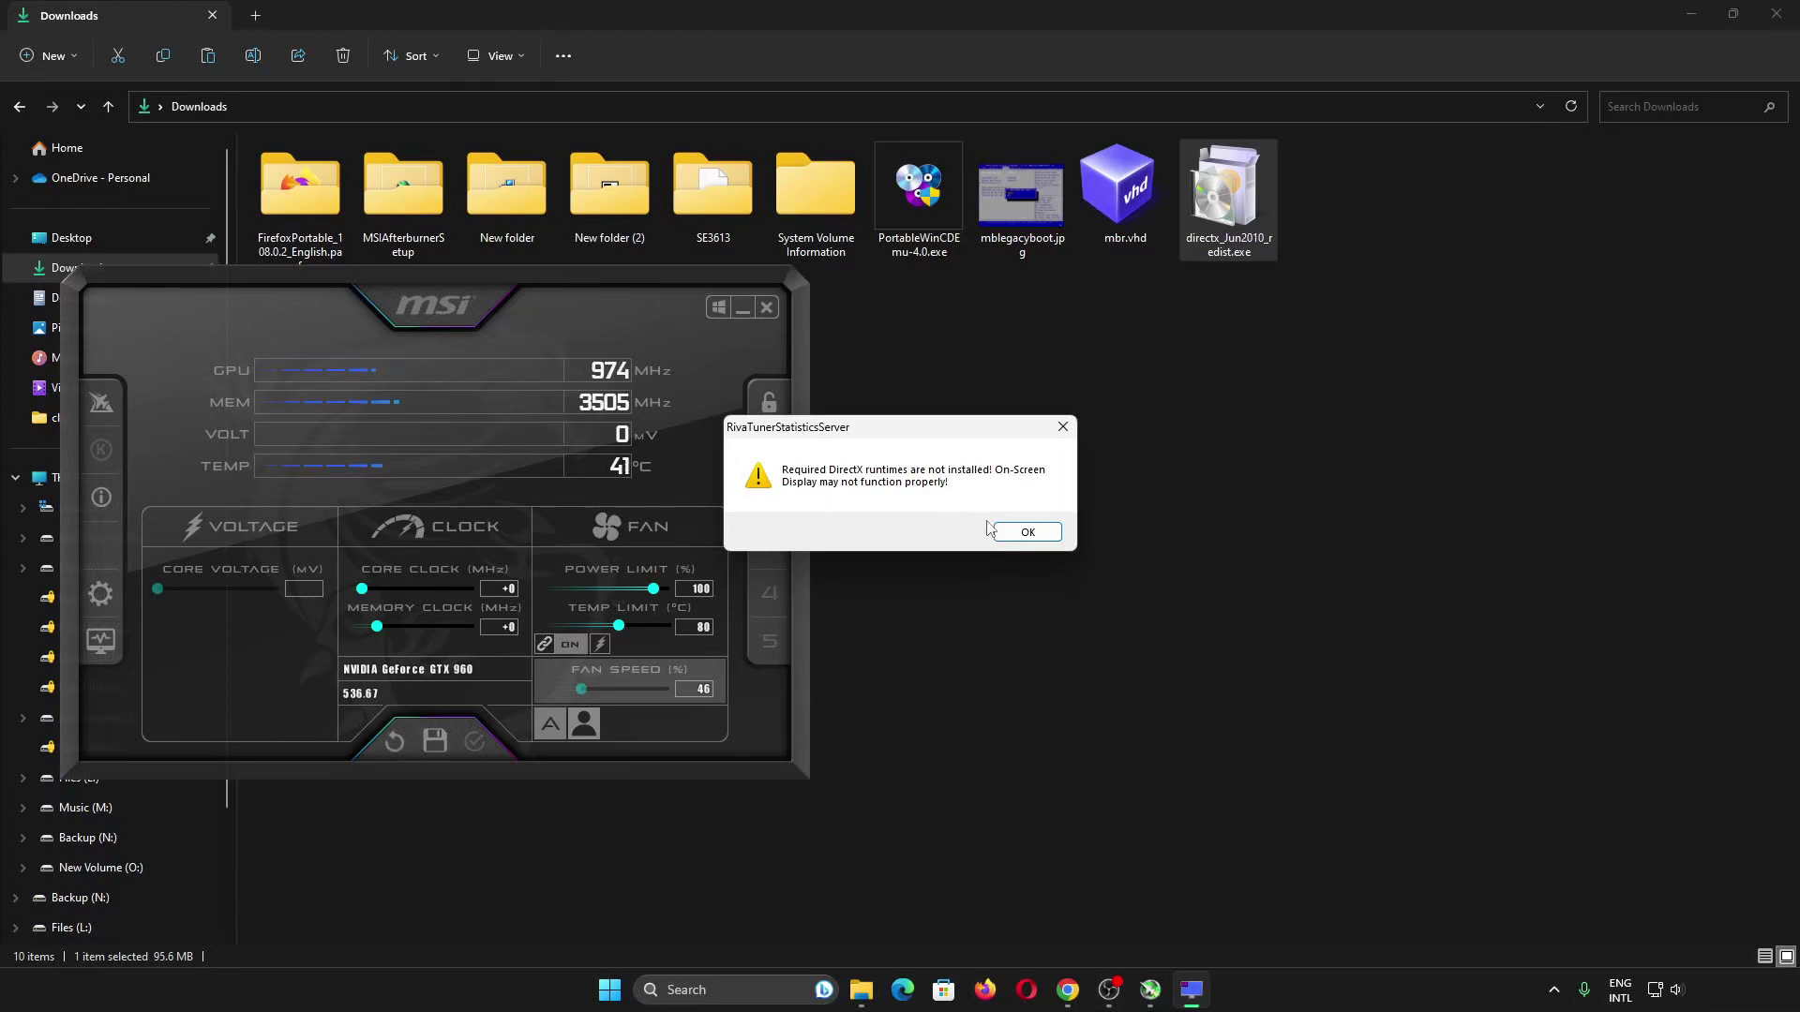
click(1020, 531)
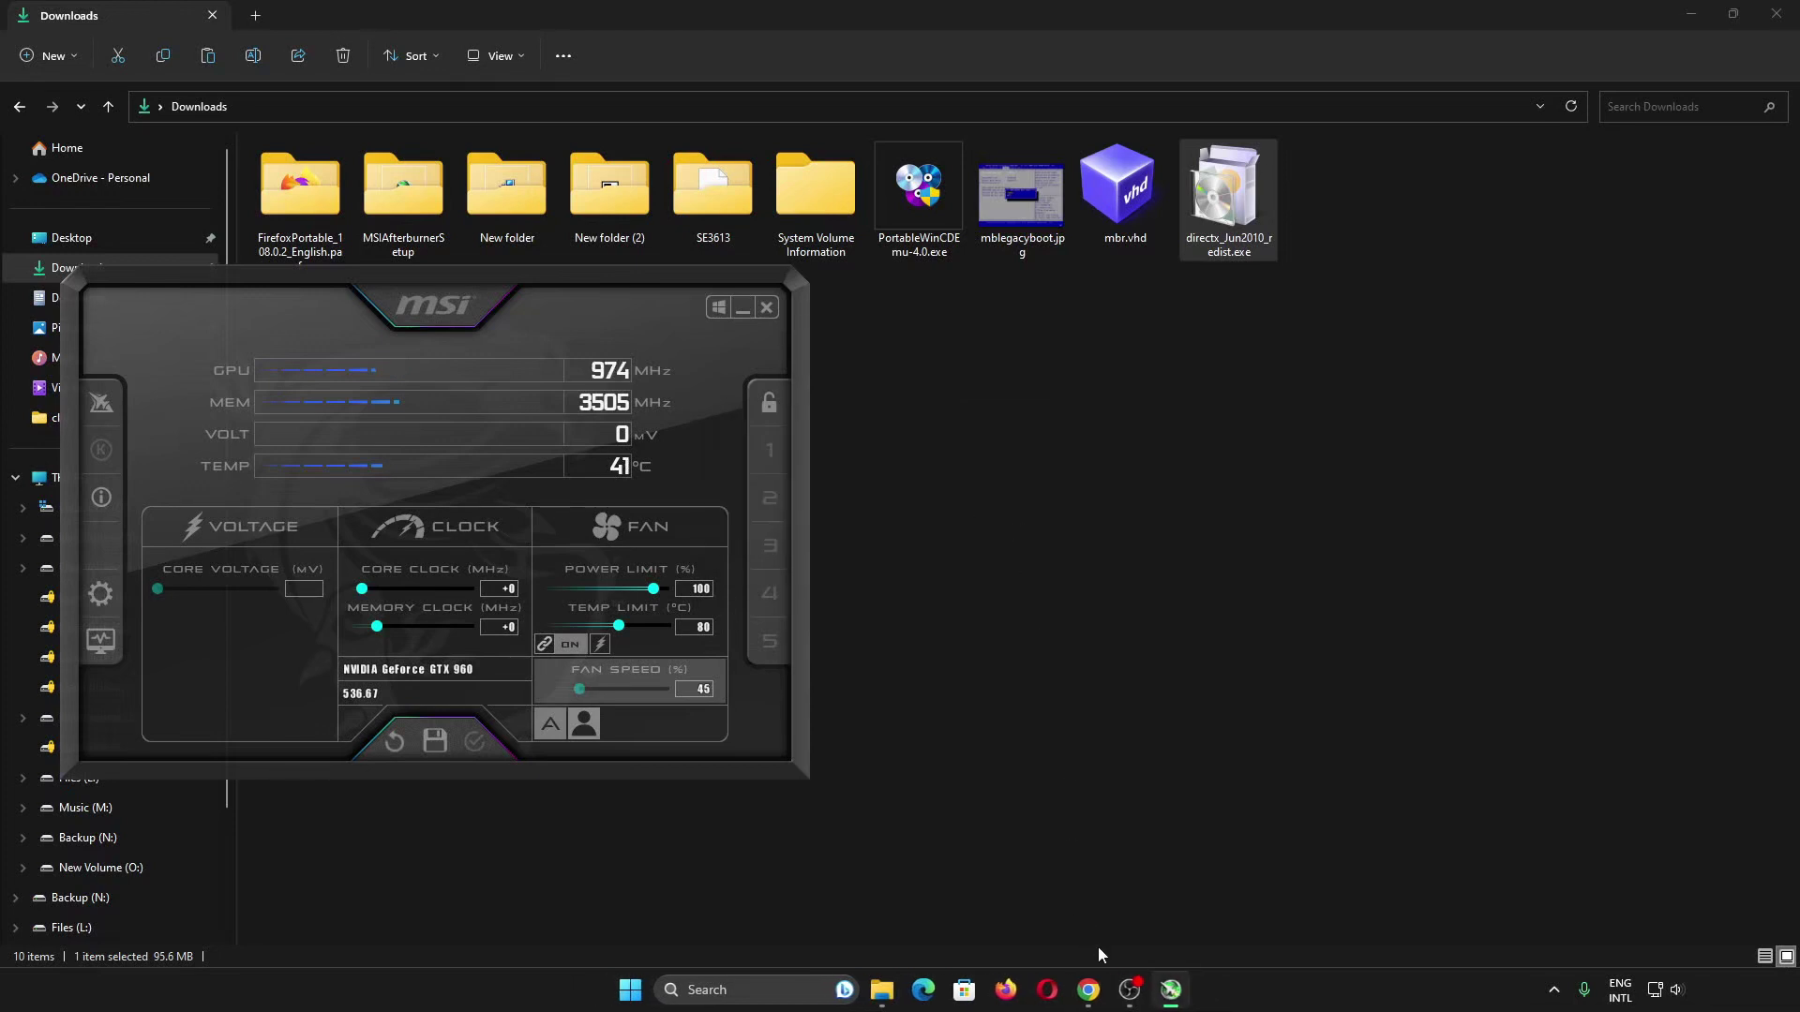
click(1130, 990)
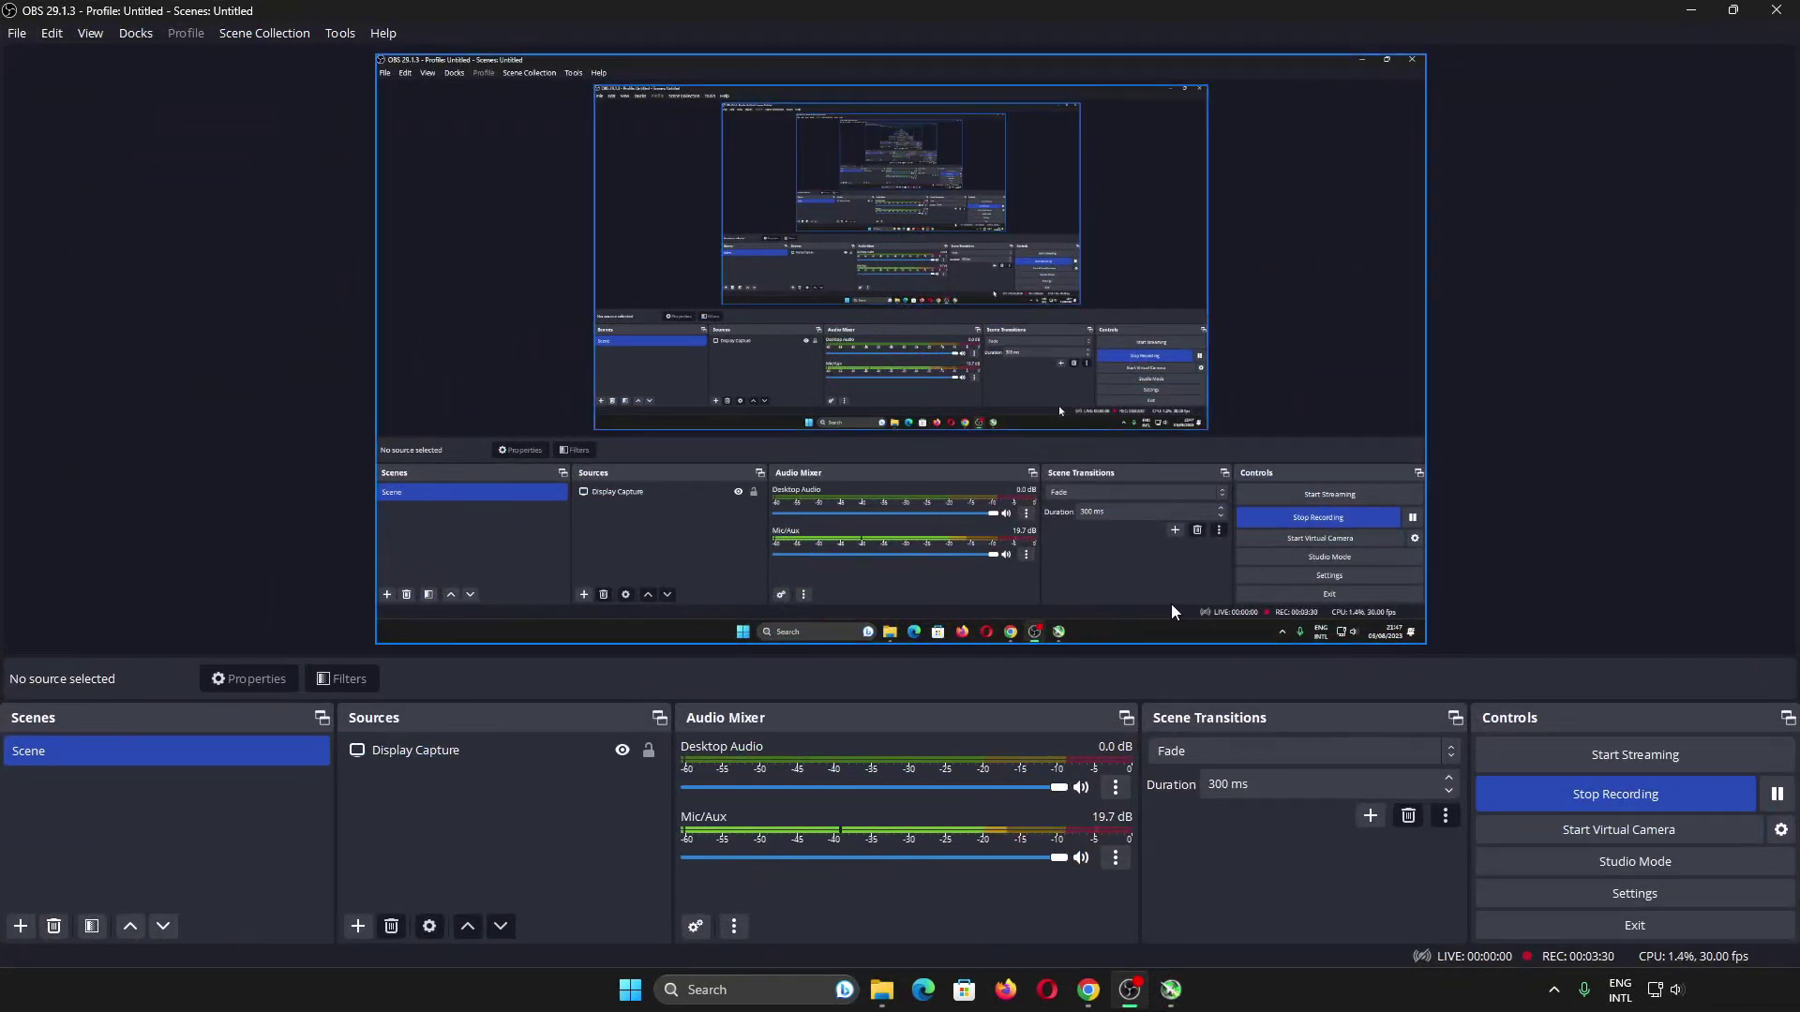
click(1694, 11)
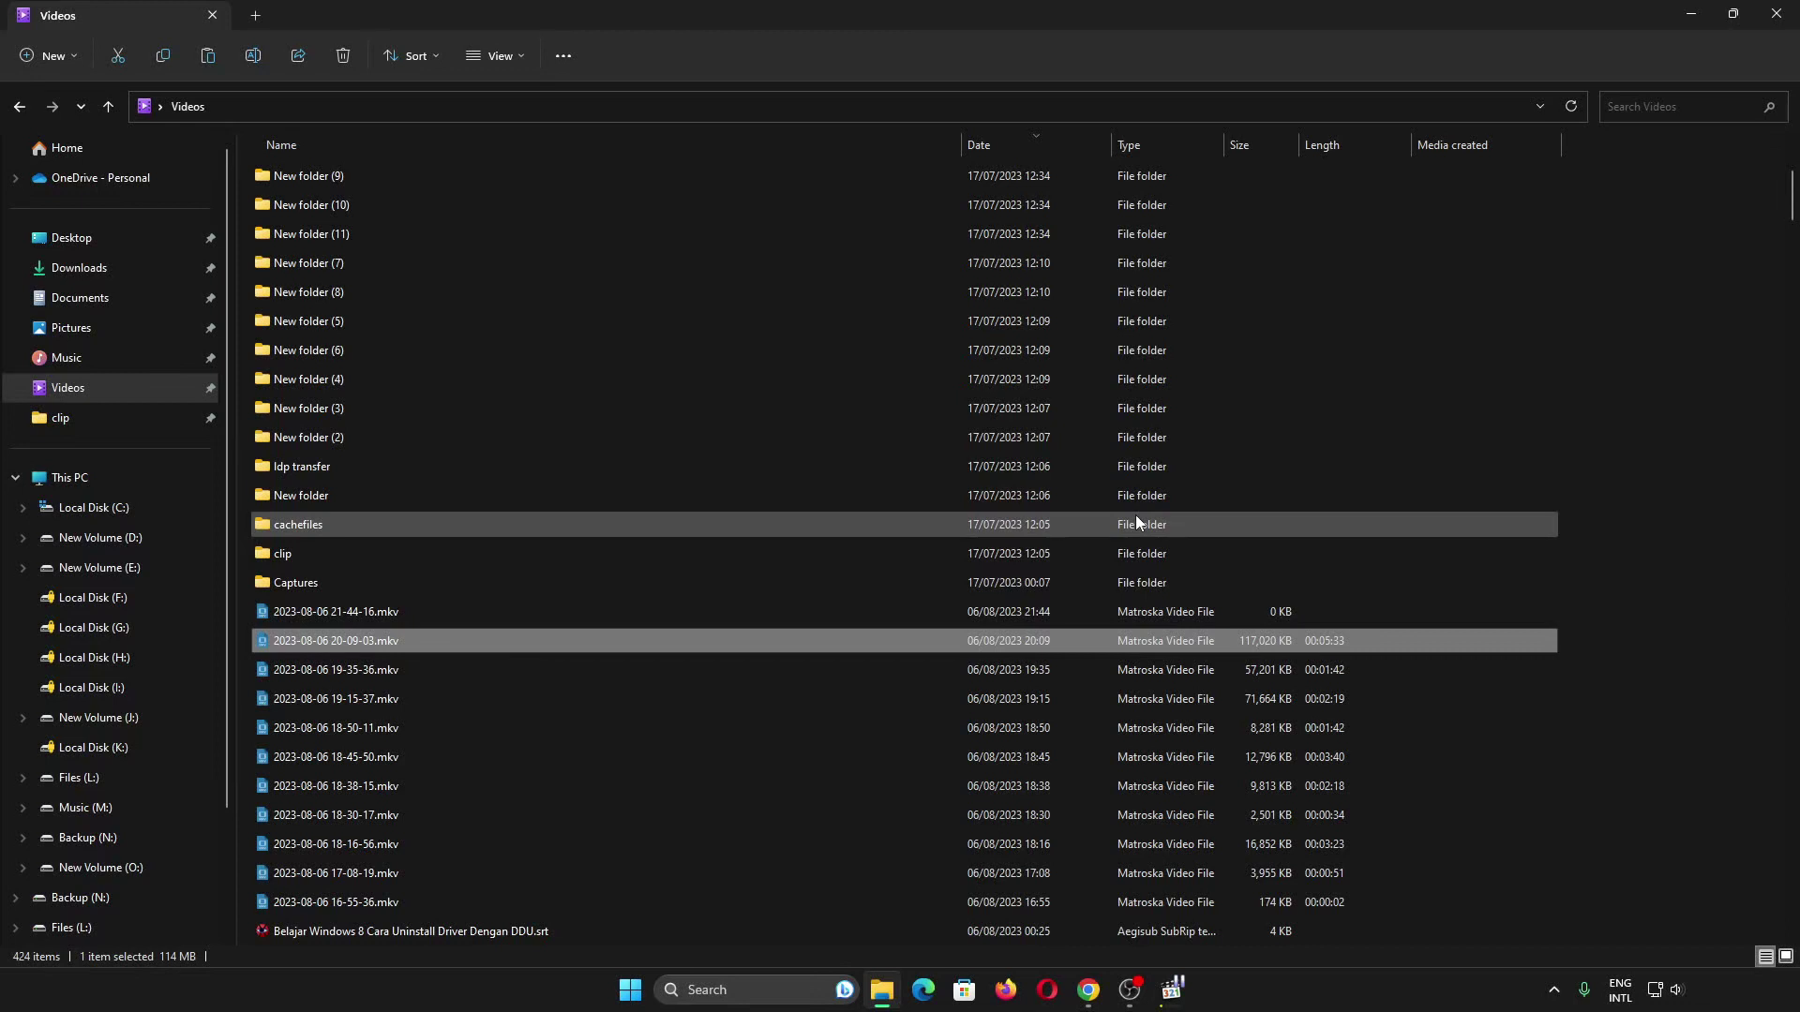
key(super+d)
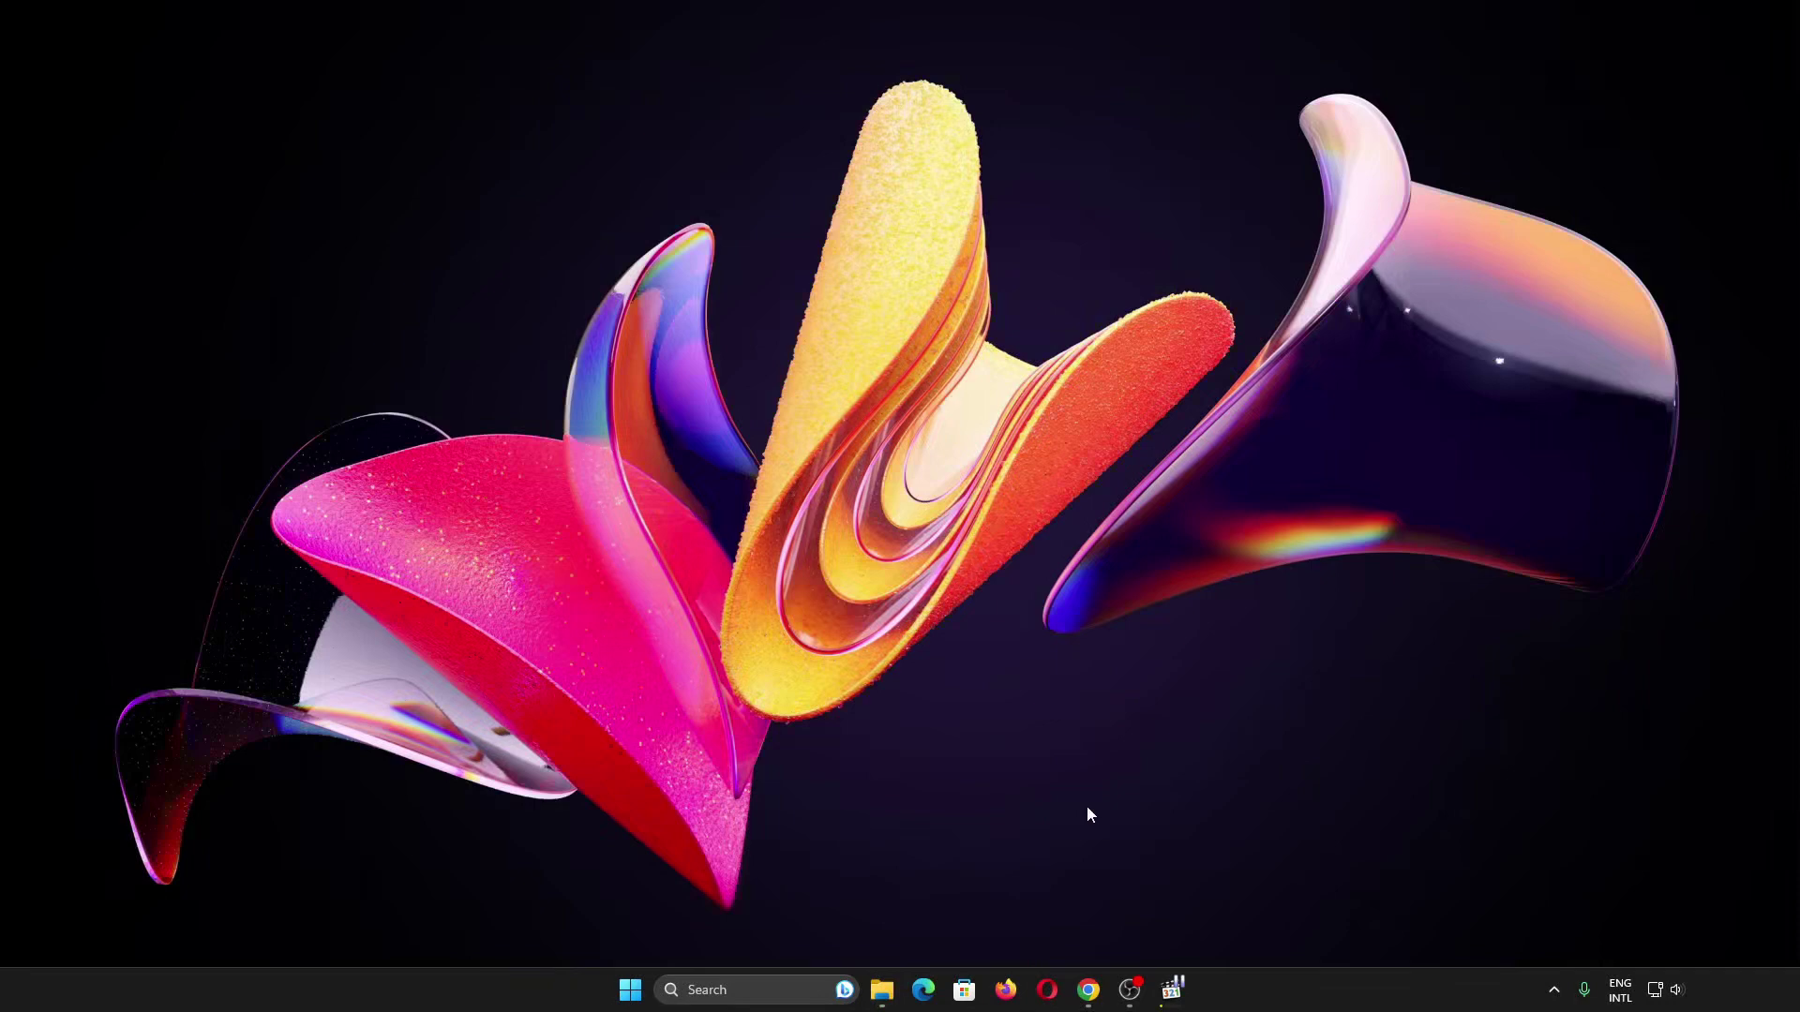
Switch to Chrome and search Google for "directx 9 download"
click(1093, 999)
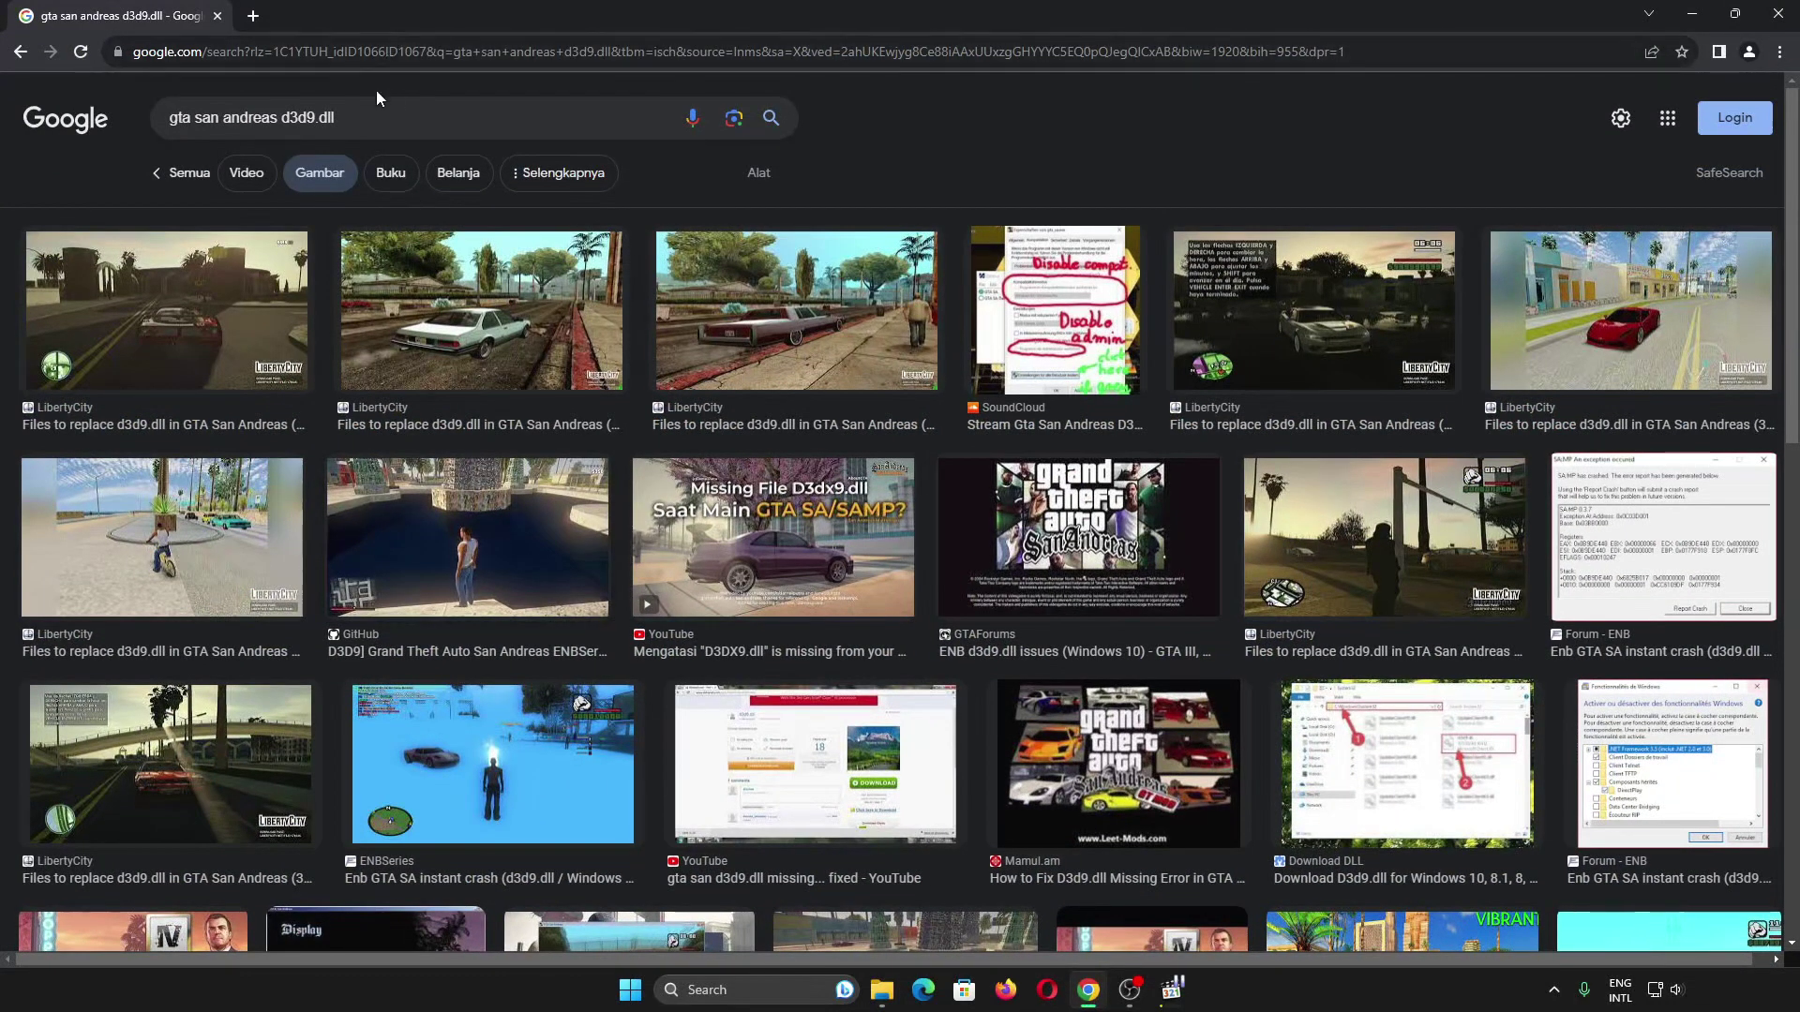
click(403, 62)
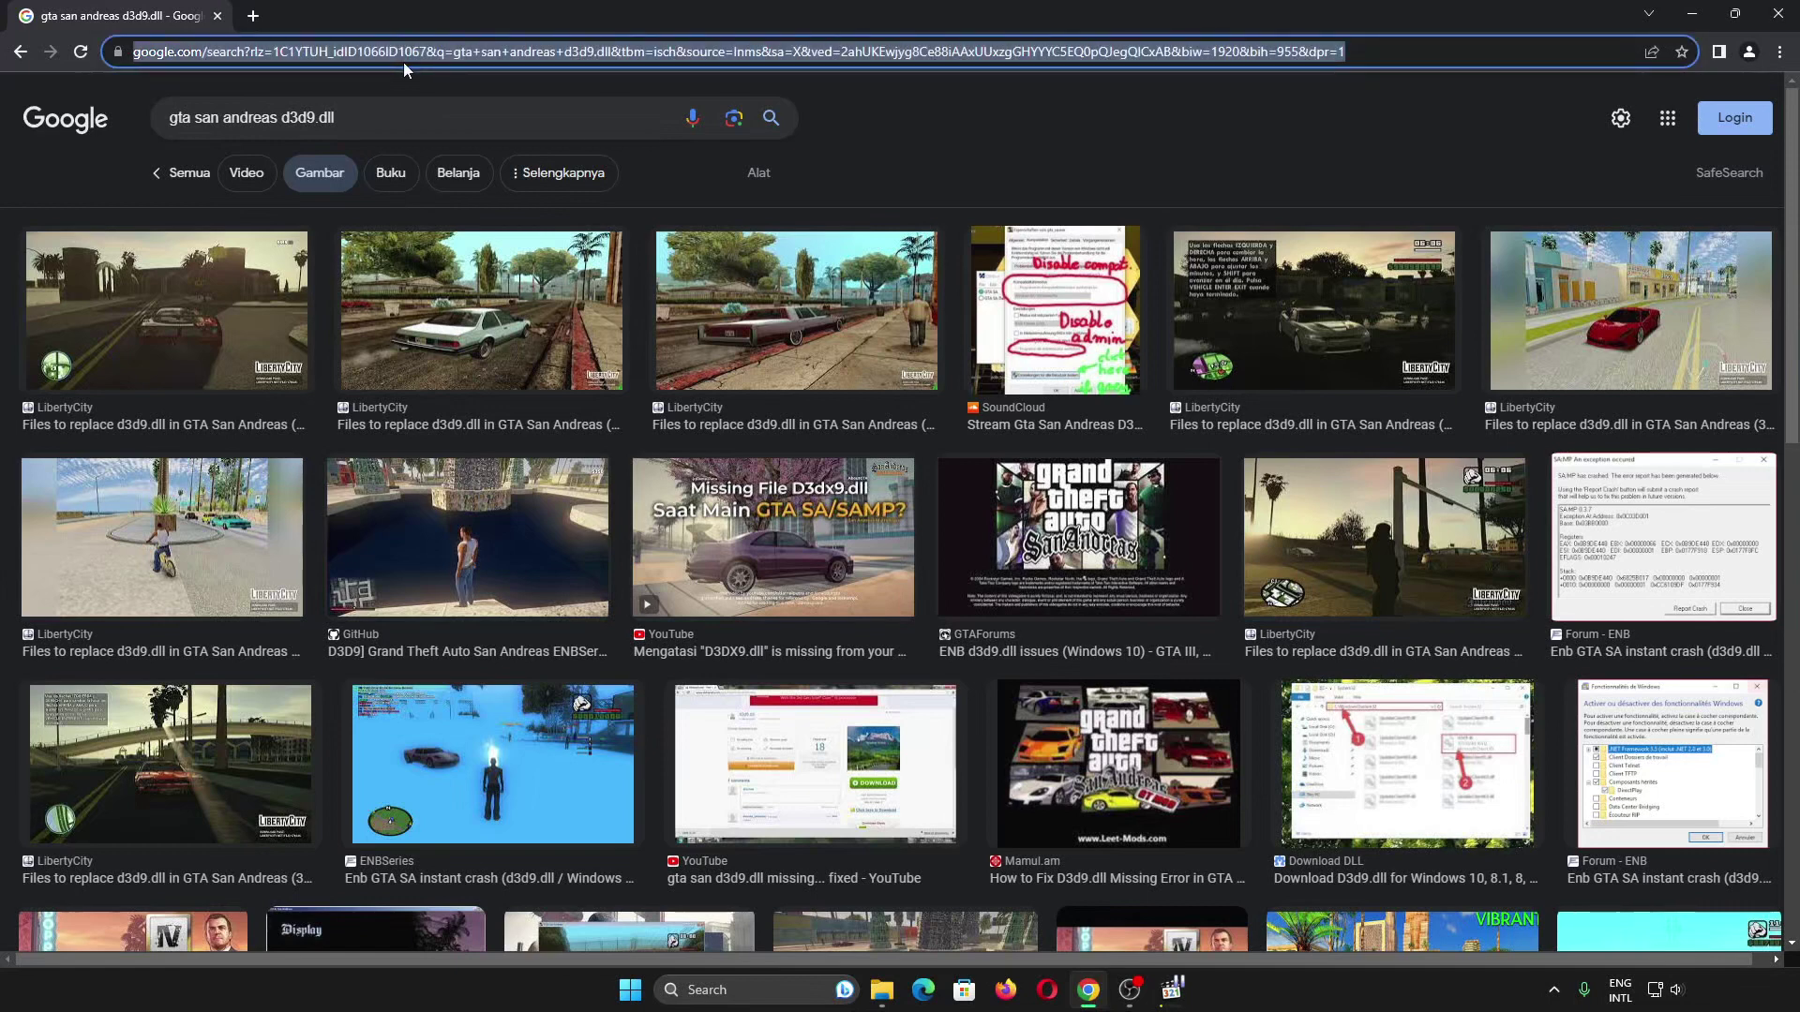
text(direc)
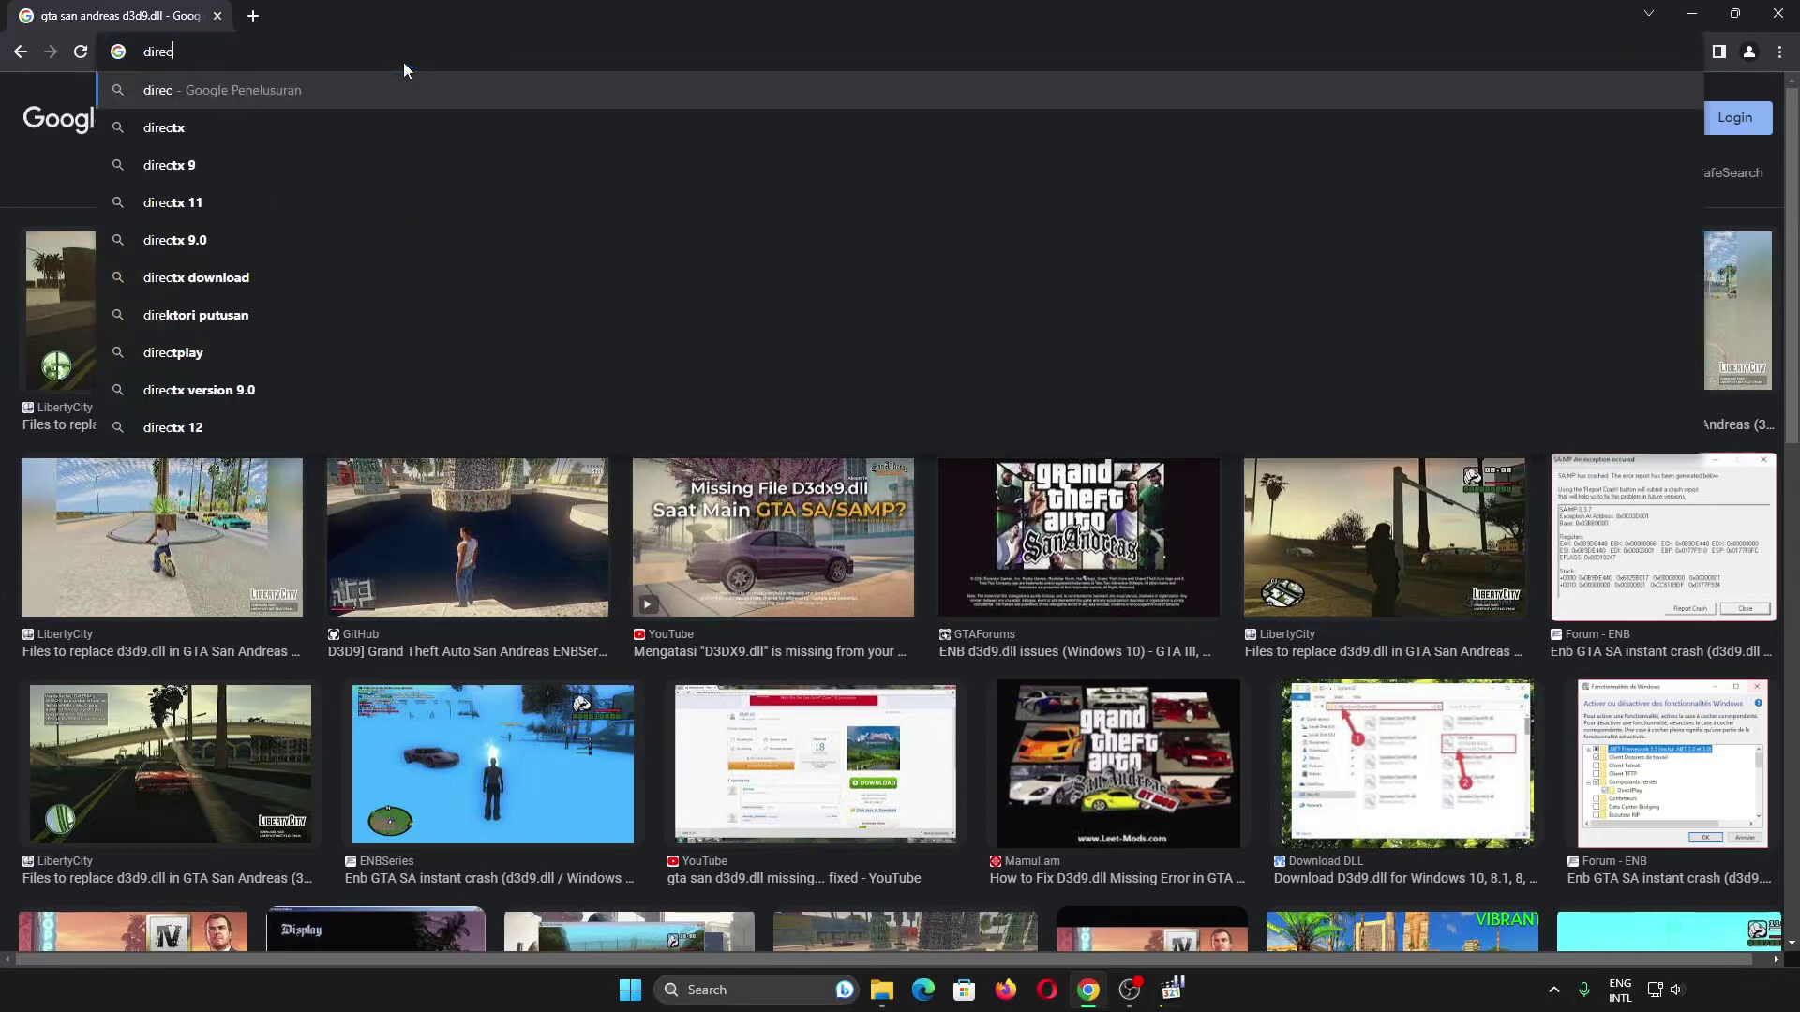
text(tx)
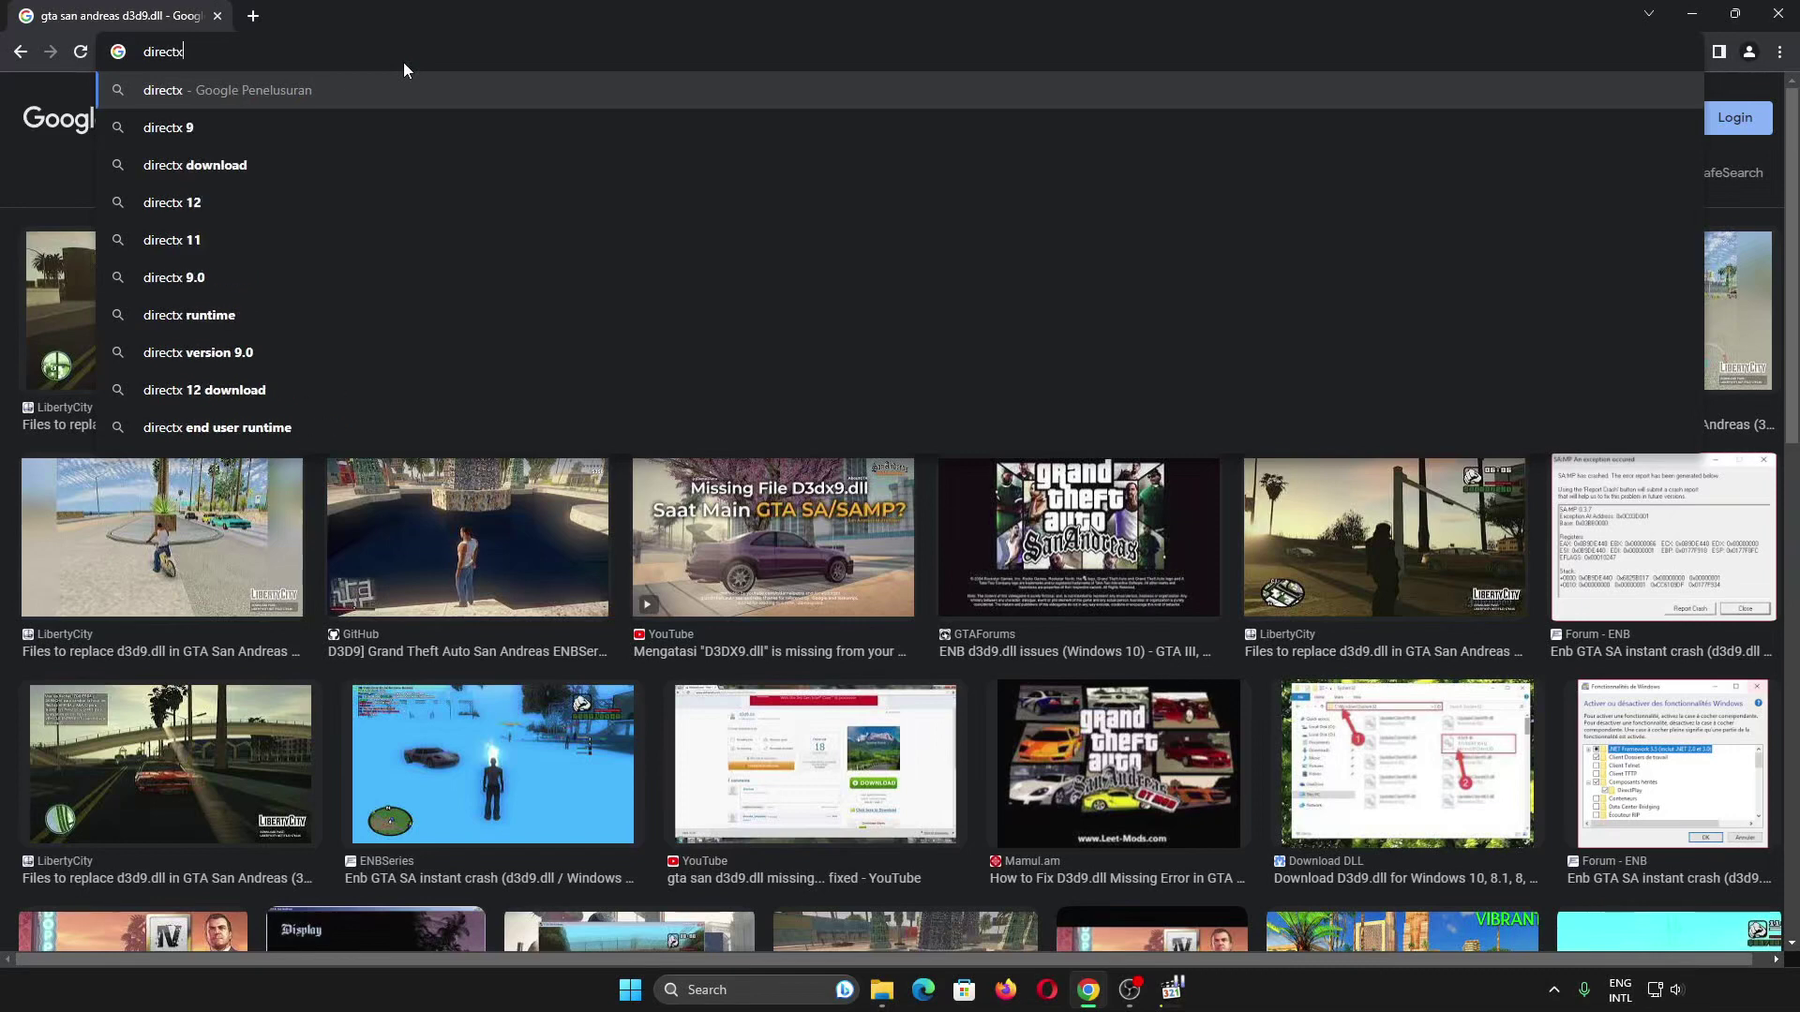
text( 9 download)
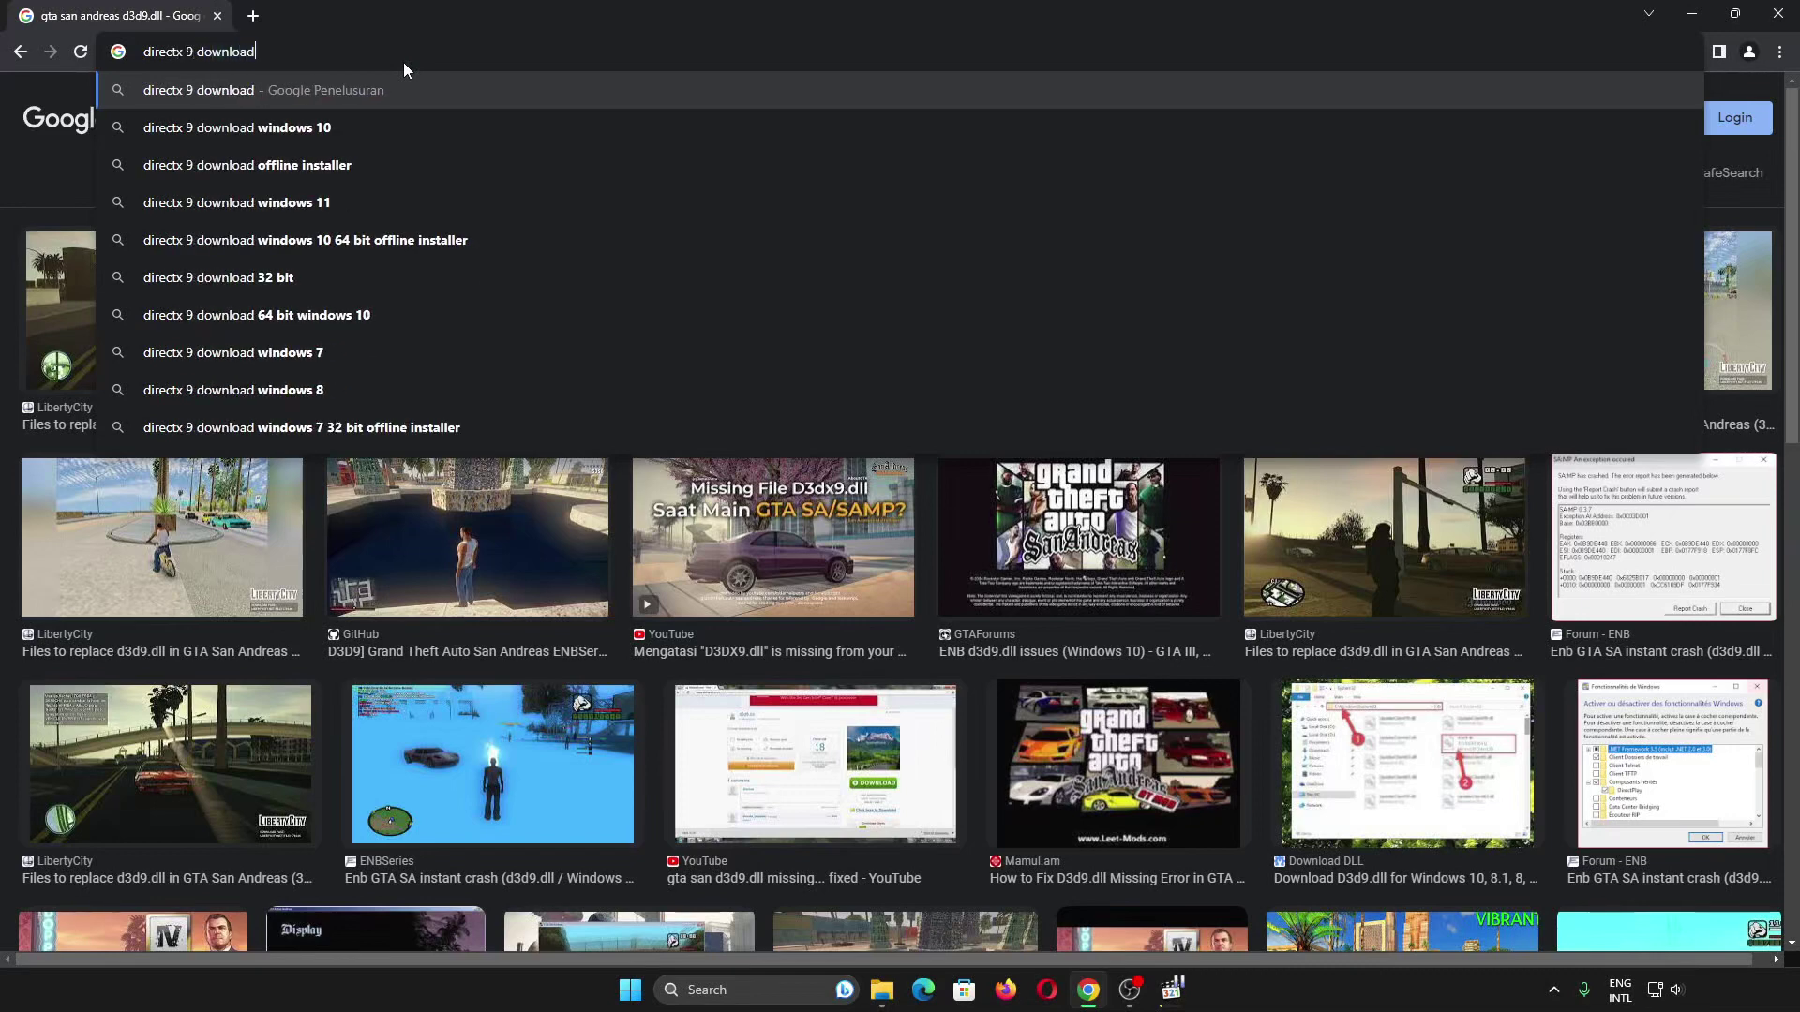
key(Return)
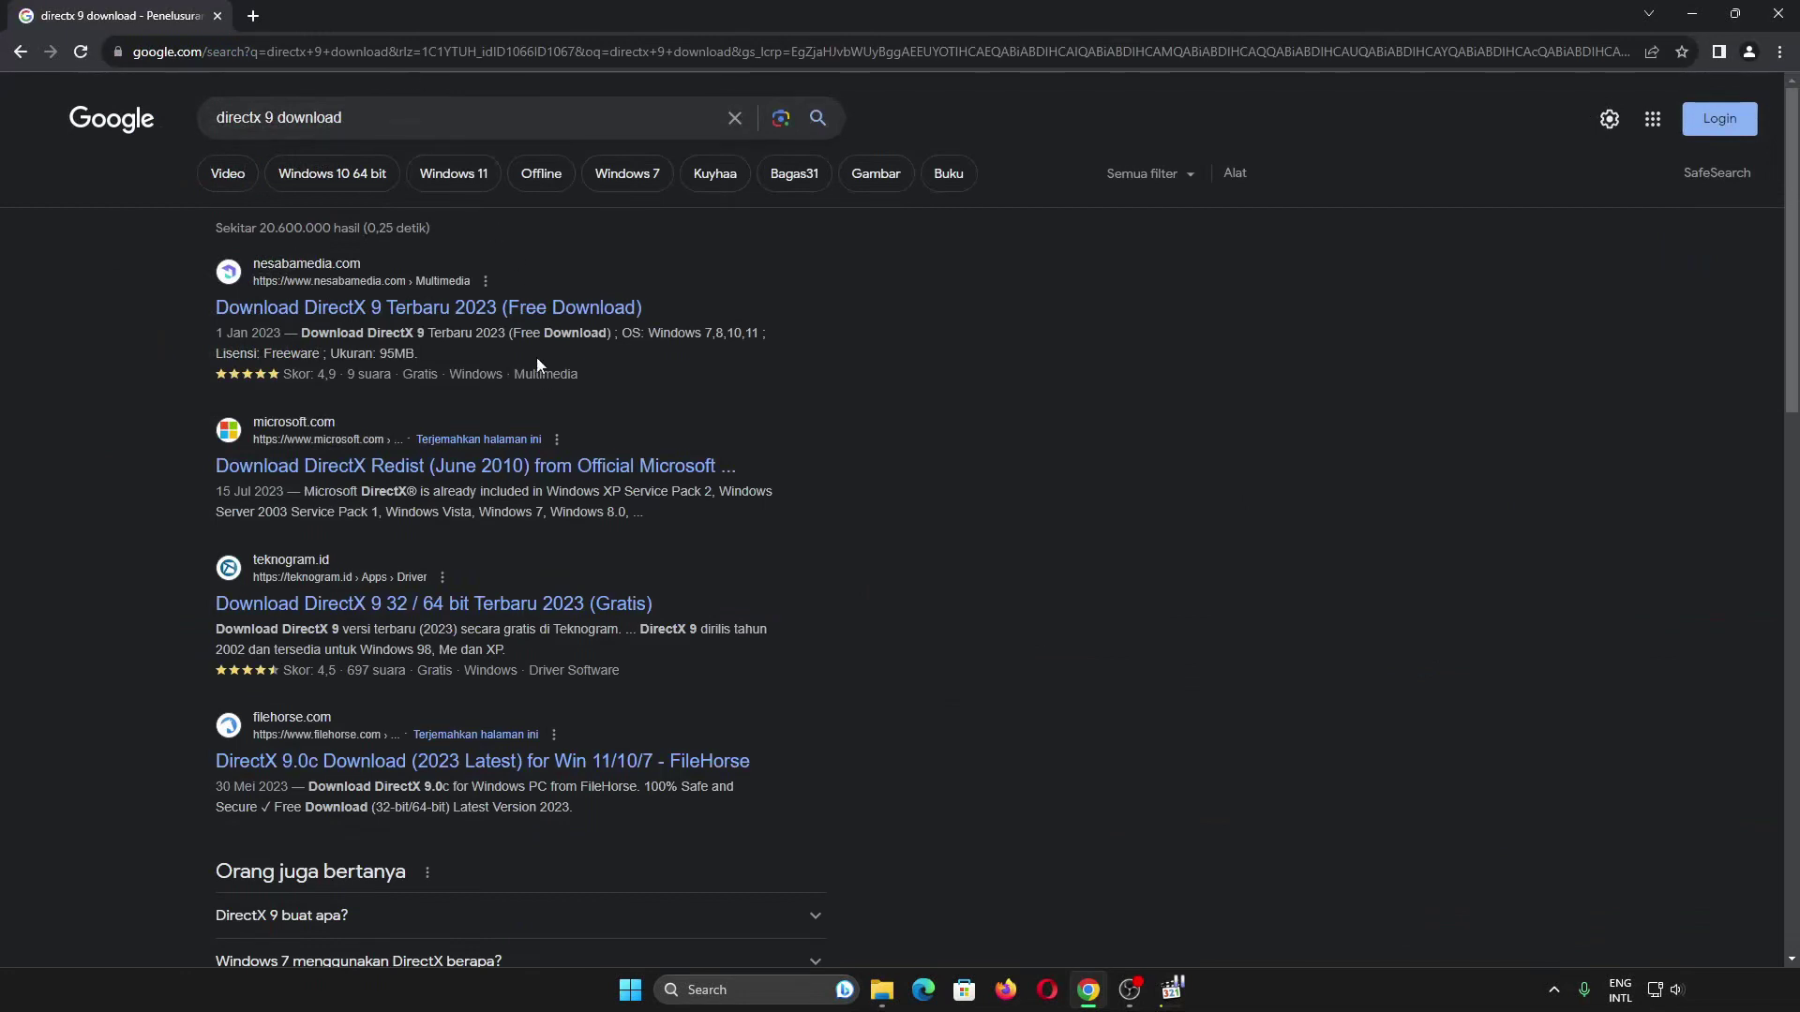
Open Microsoft's official DirectX Redist (June 2010) download page from the results and view its description and file details
click(543, 467)
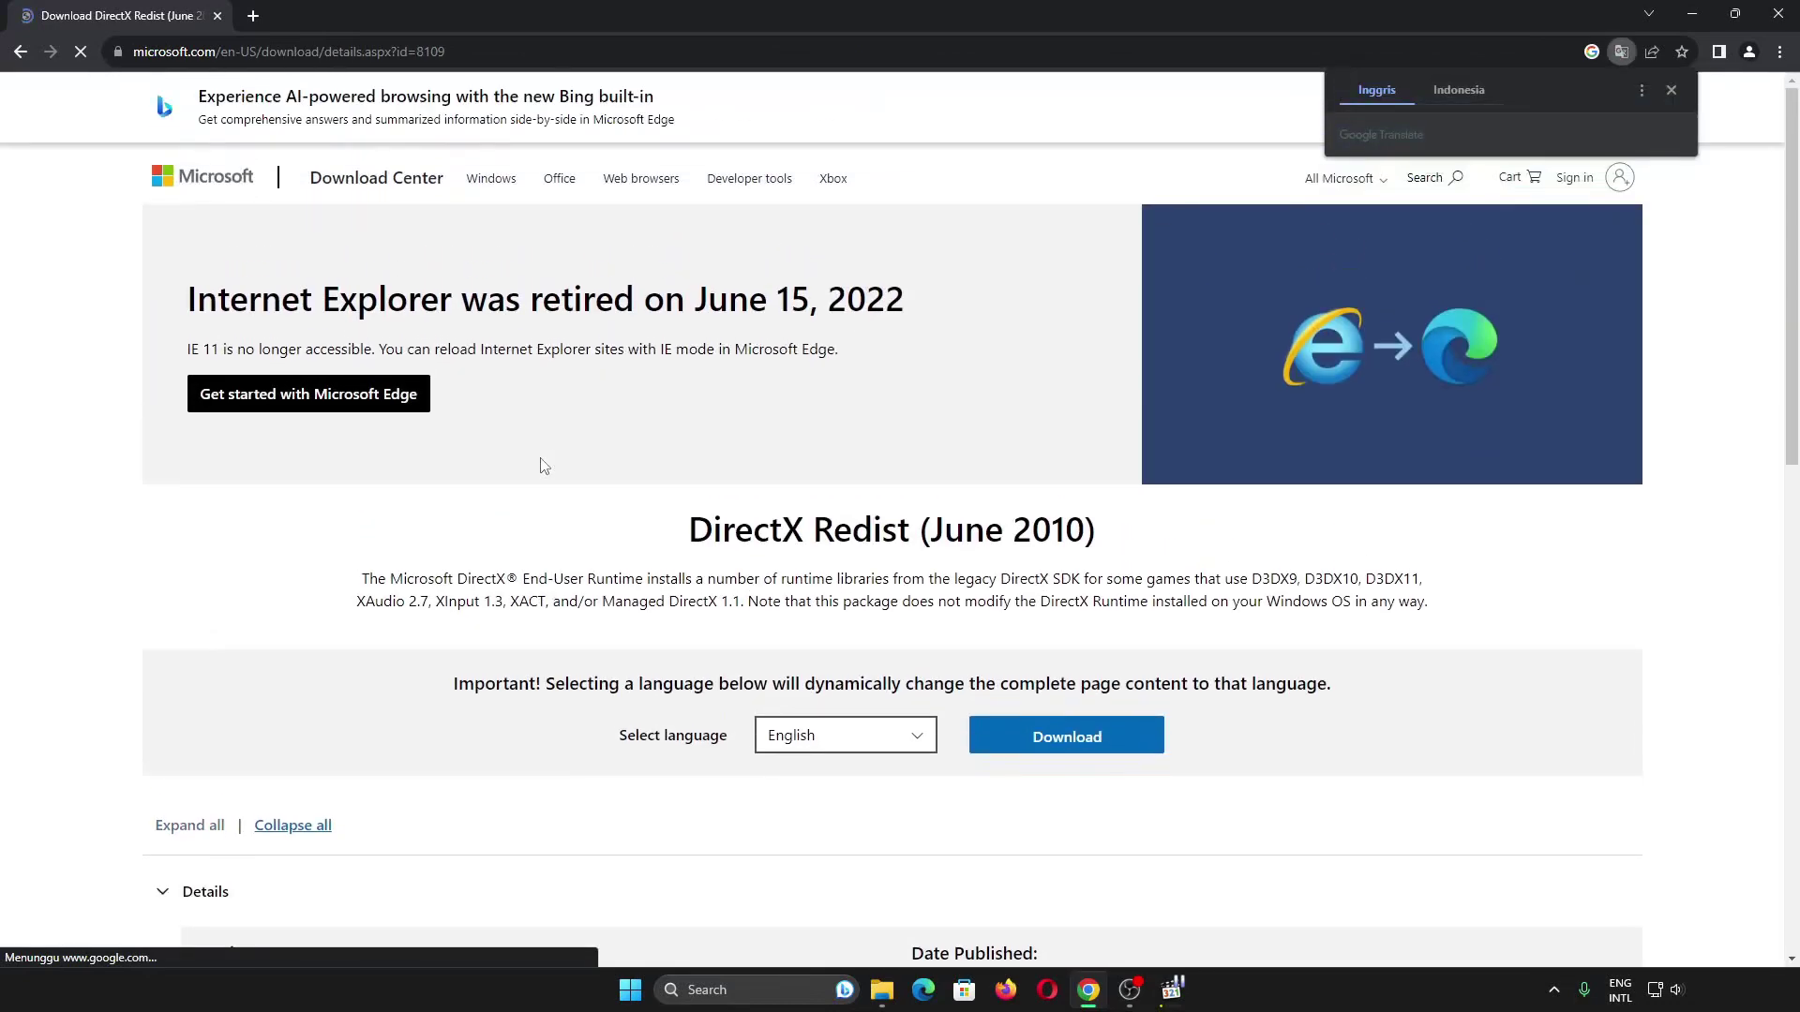
scroll(544, 467, down, 3)
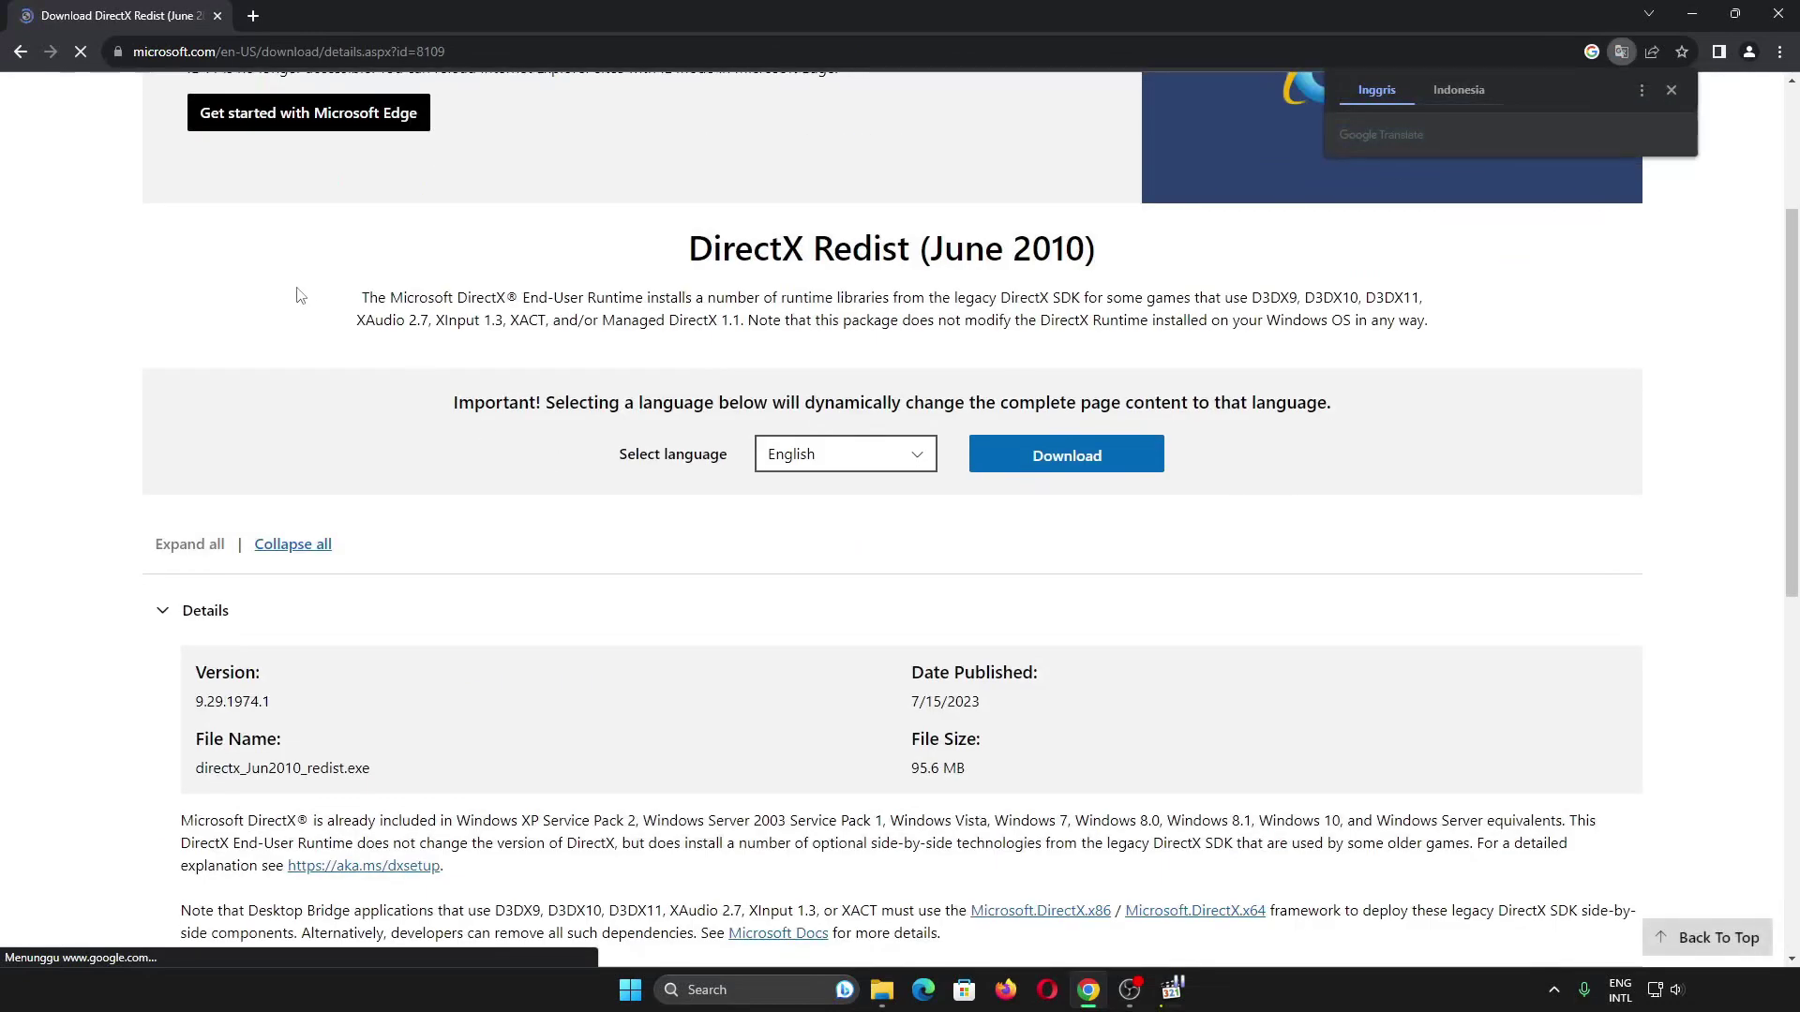
mouse_move(338, 300)
mouse_down()
mouse_move(976, 302)
mouse_move(1167, 337)
mouse_move(1257, 307)
mouse_move(353, 298)
mouse_up()
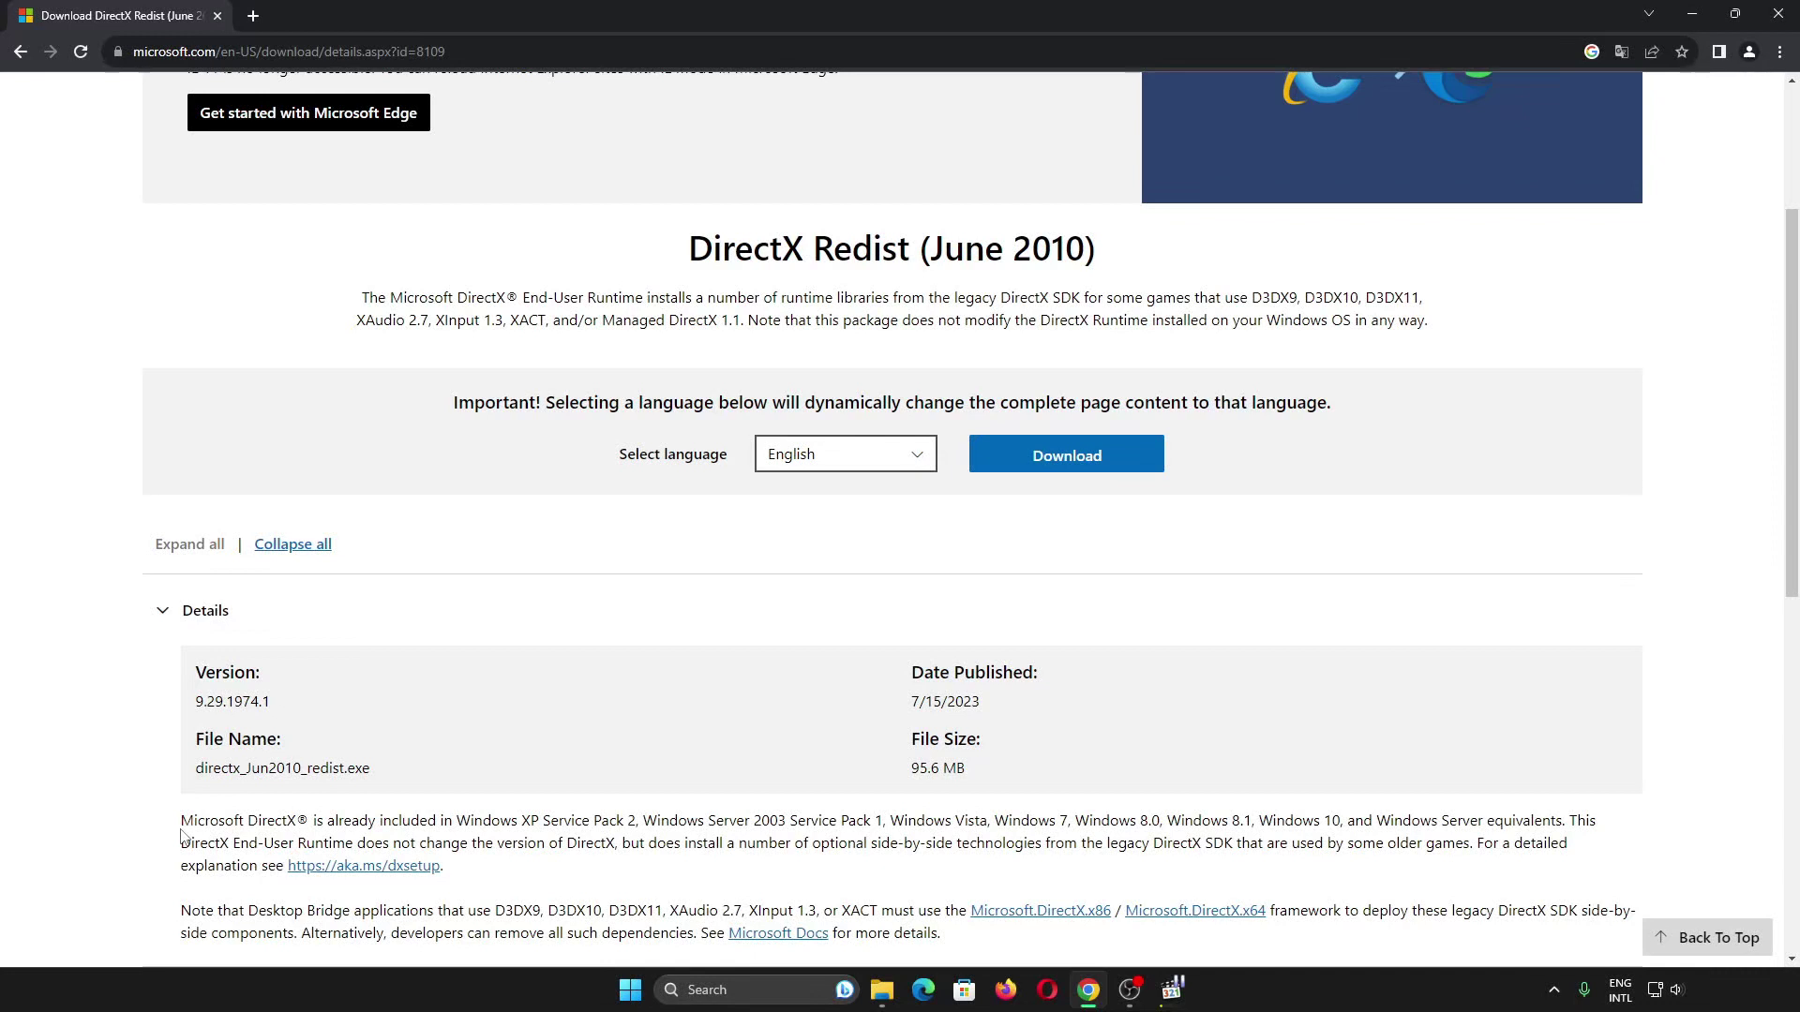
Run dxdiag with the driver signature check, examine the display driver's feature levels, and close the DirectX Diagnostic Tool
key(super)
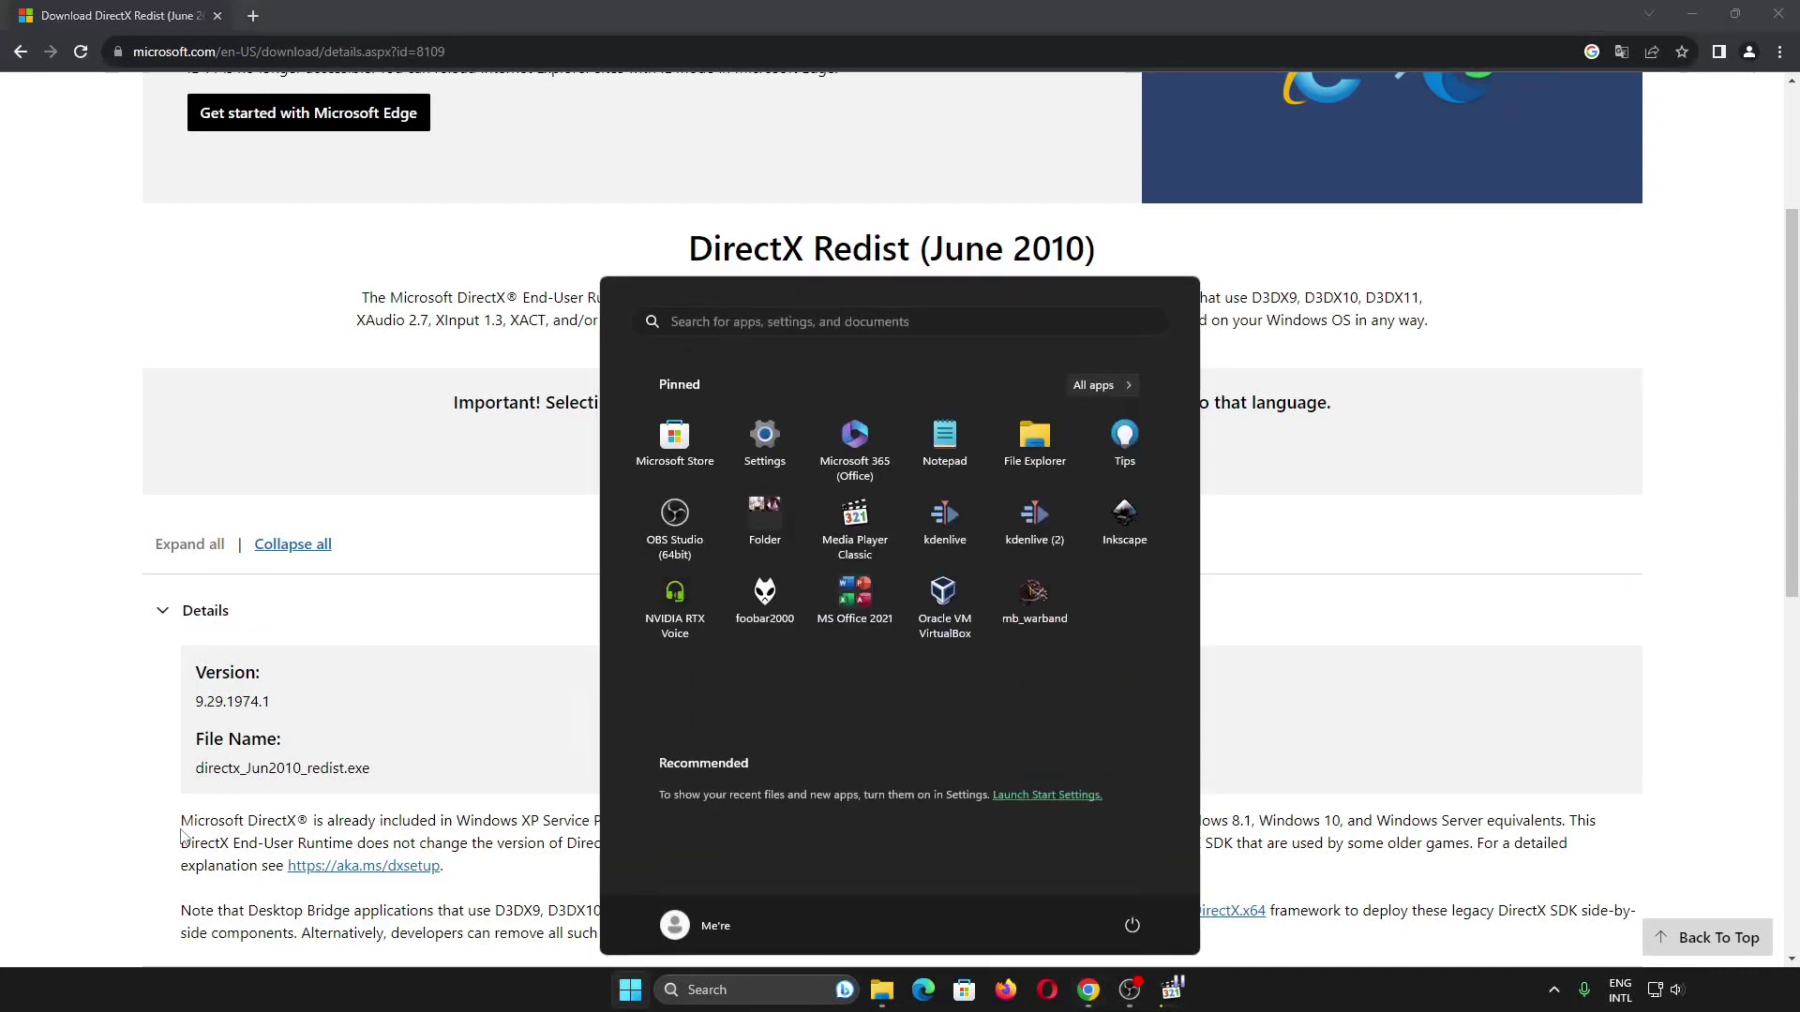
text(dxdiag)
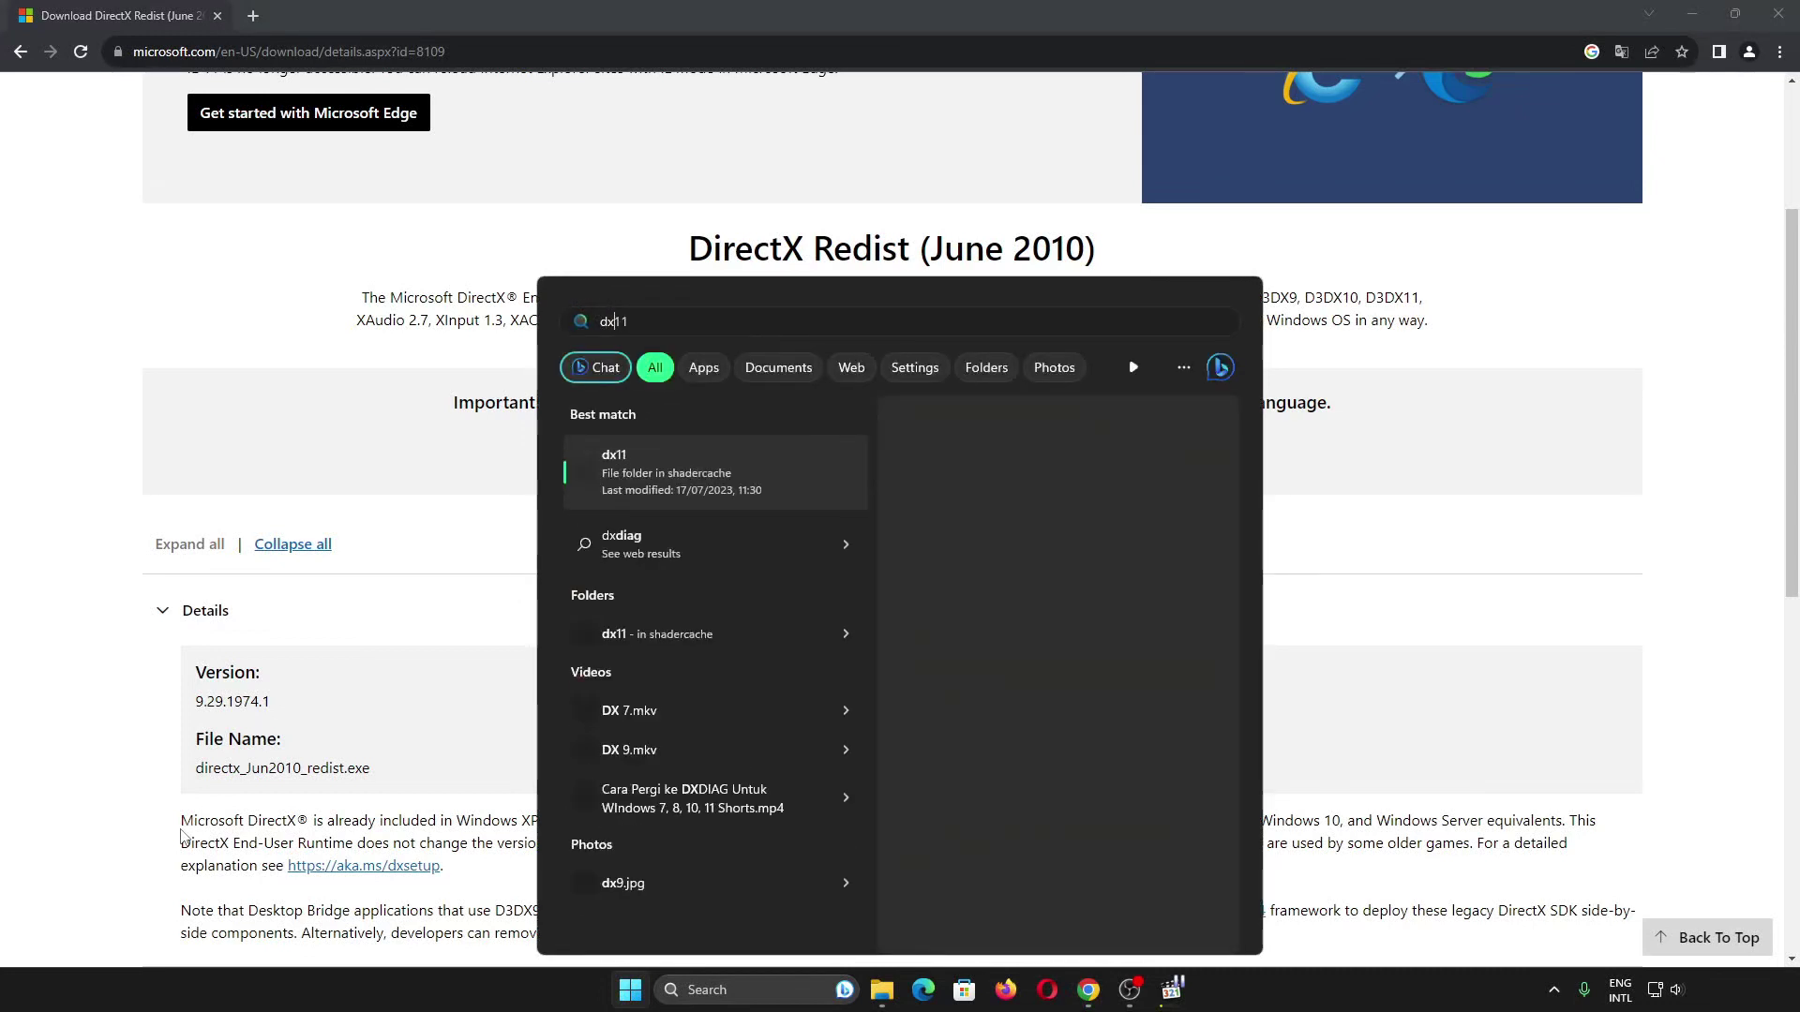
key(Return)
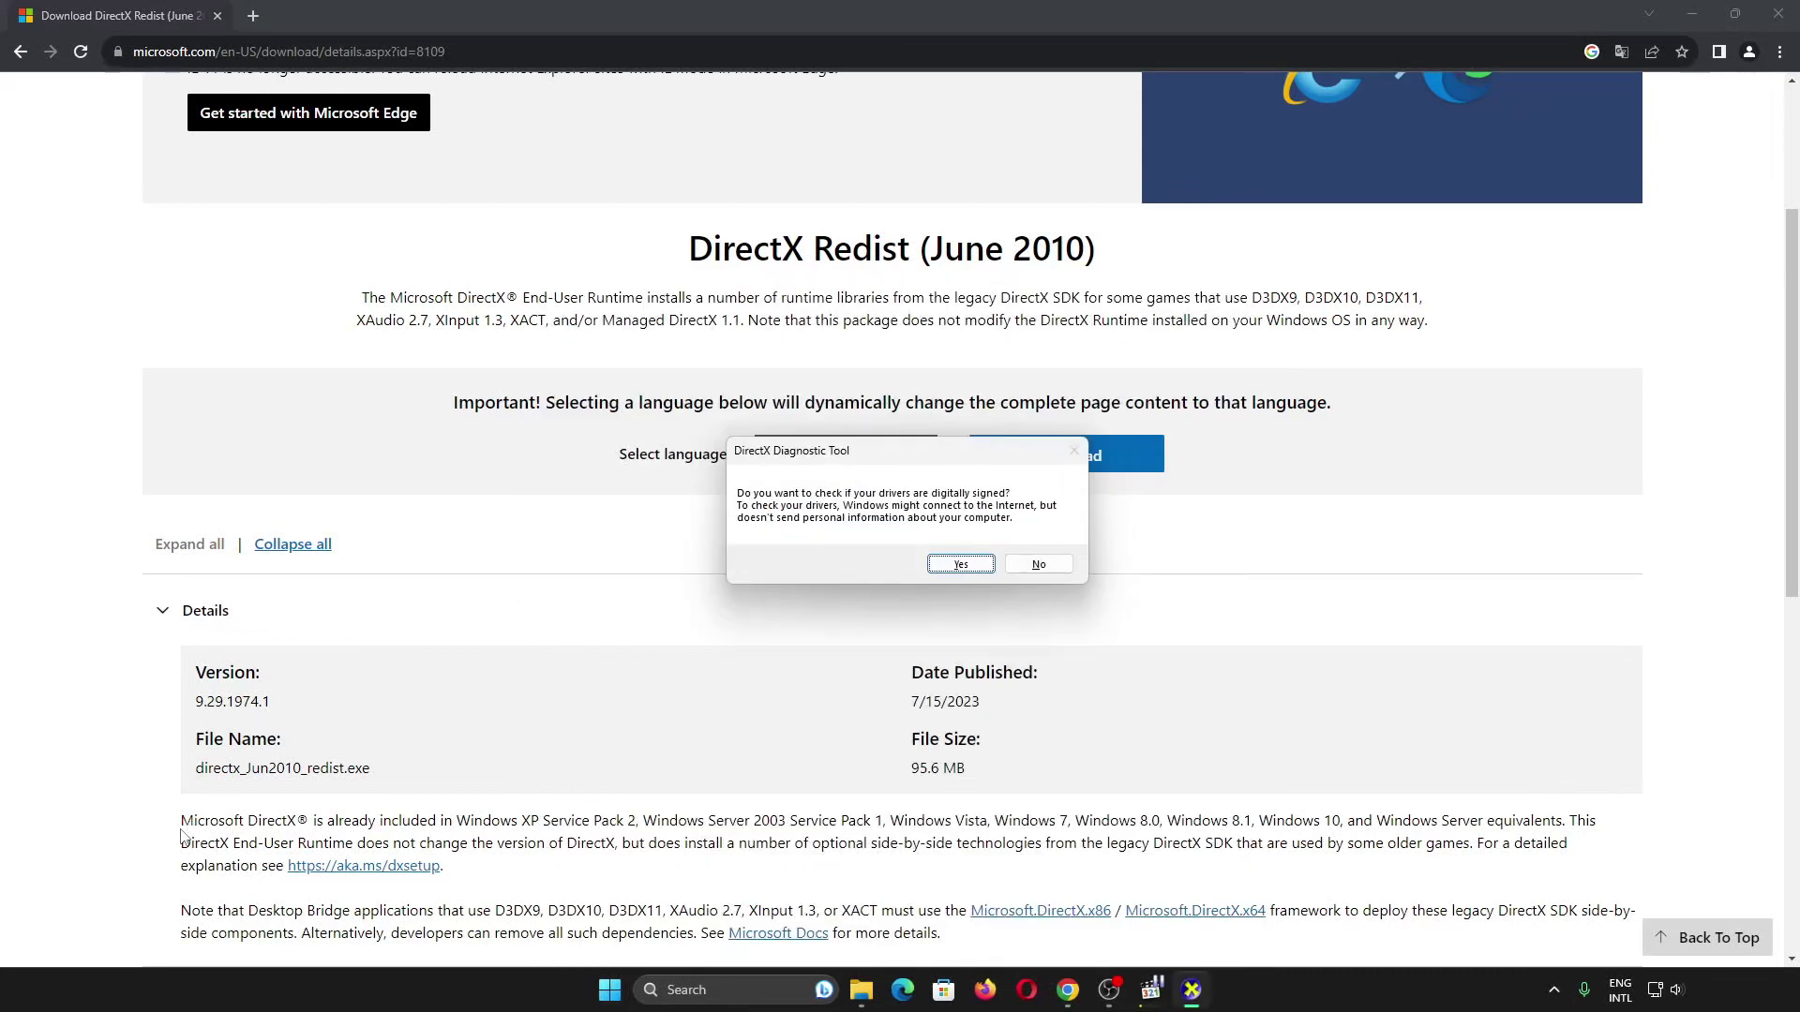
key(Return)
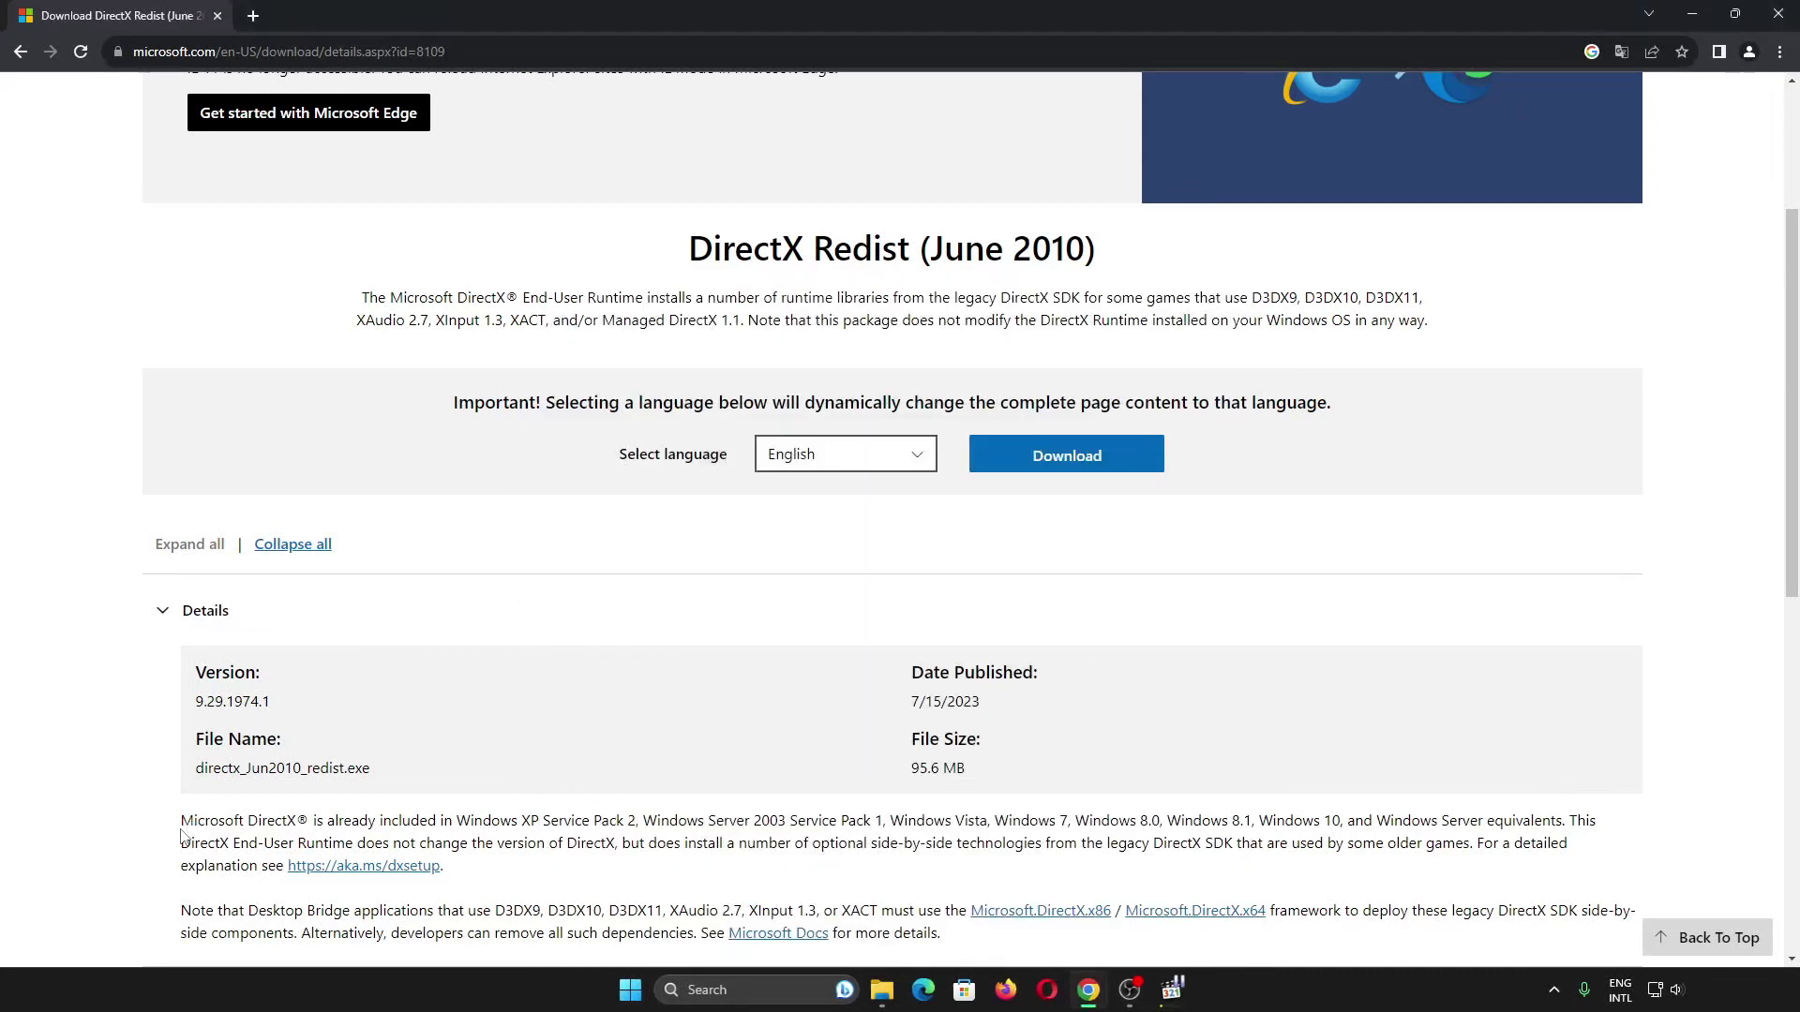
click(636, 281)
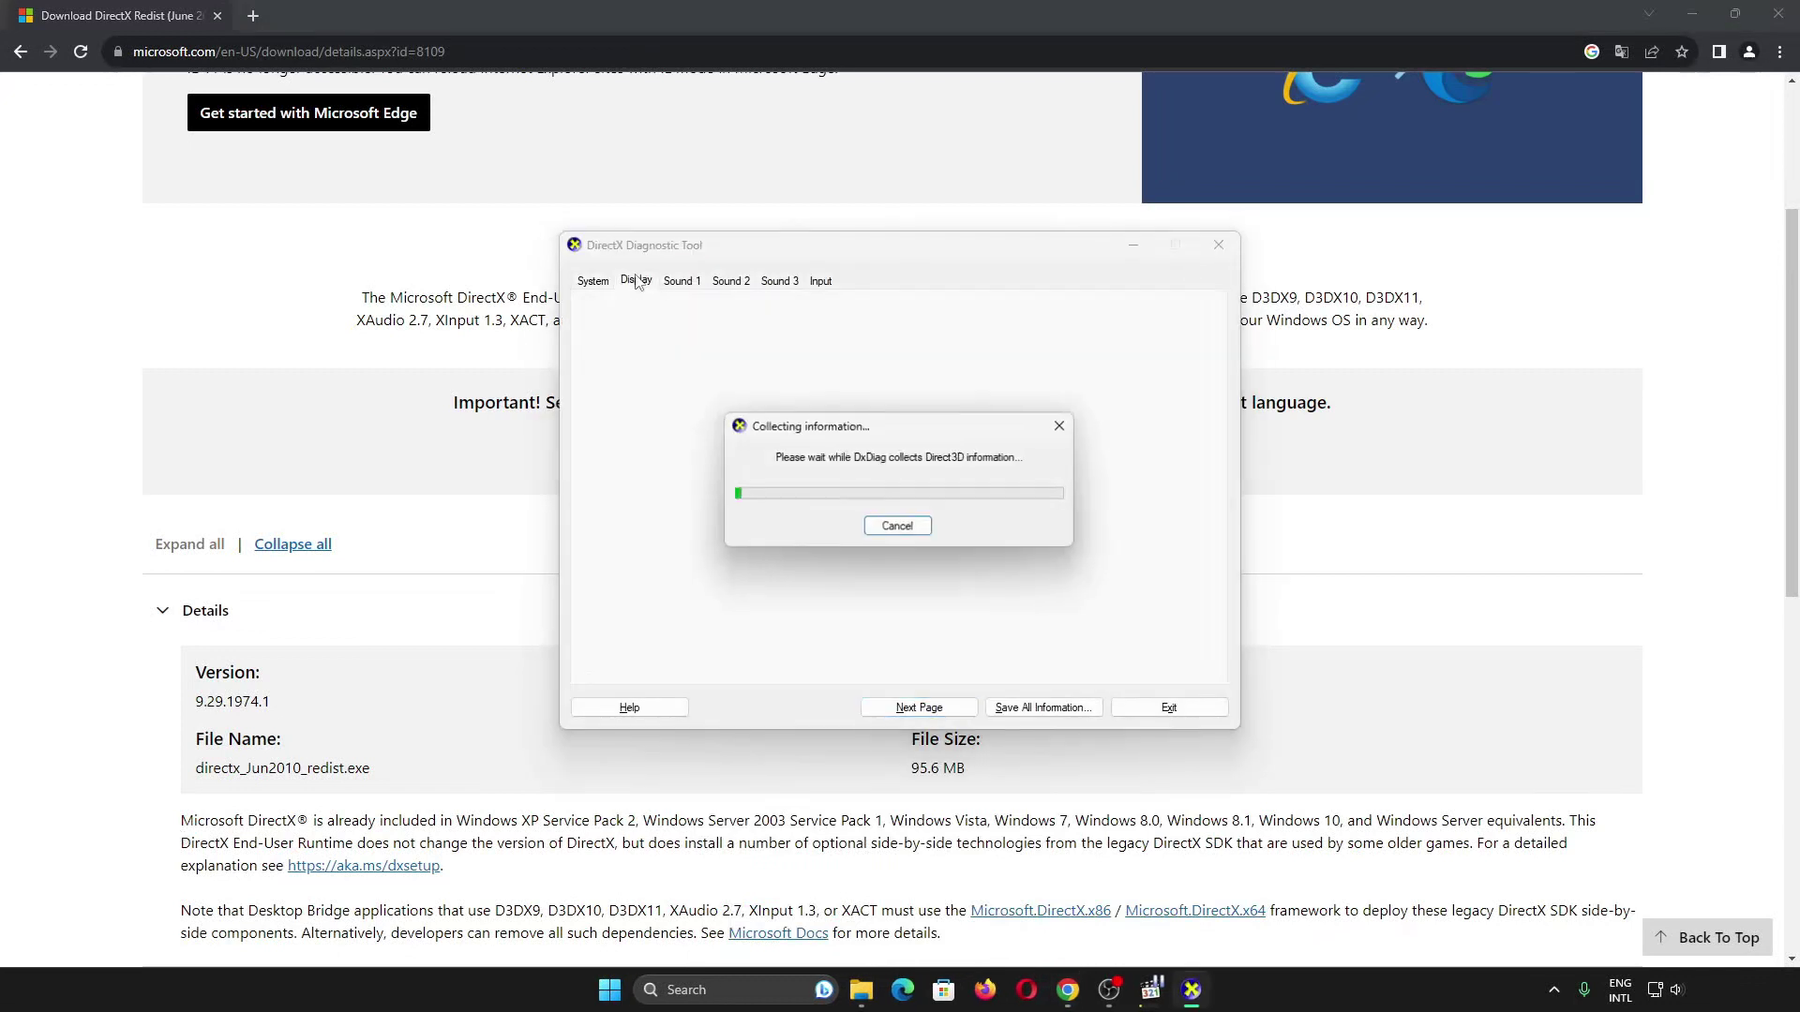
mouse_move(1087, 463)
mouse_down()
mouse_move(1119, 467)
mouse_move(1078, 459)
mouse_up()
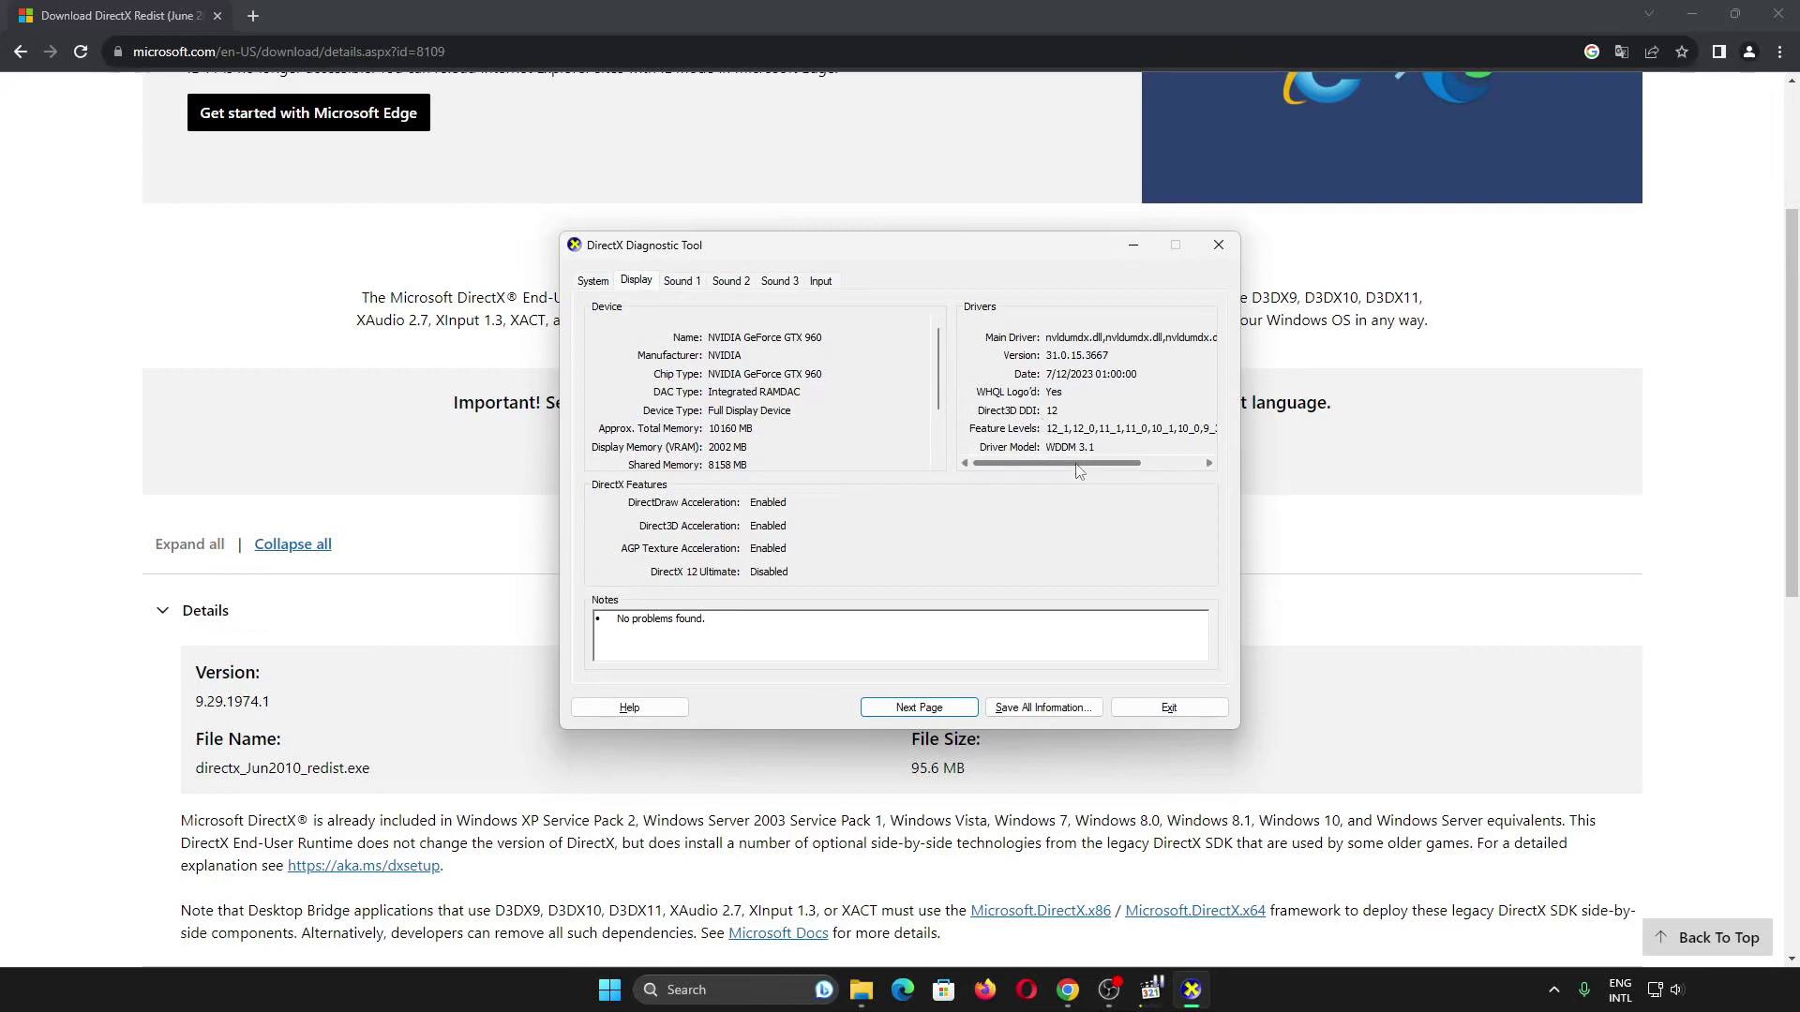
drag(1079, 470, 1162, 473)
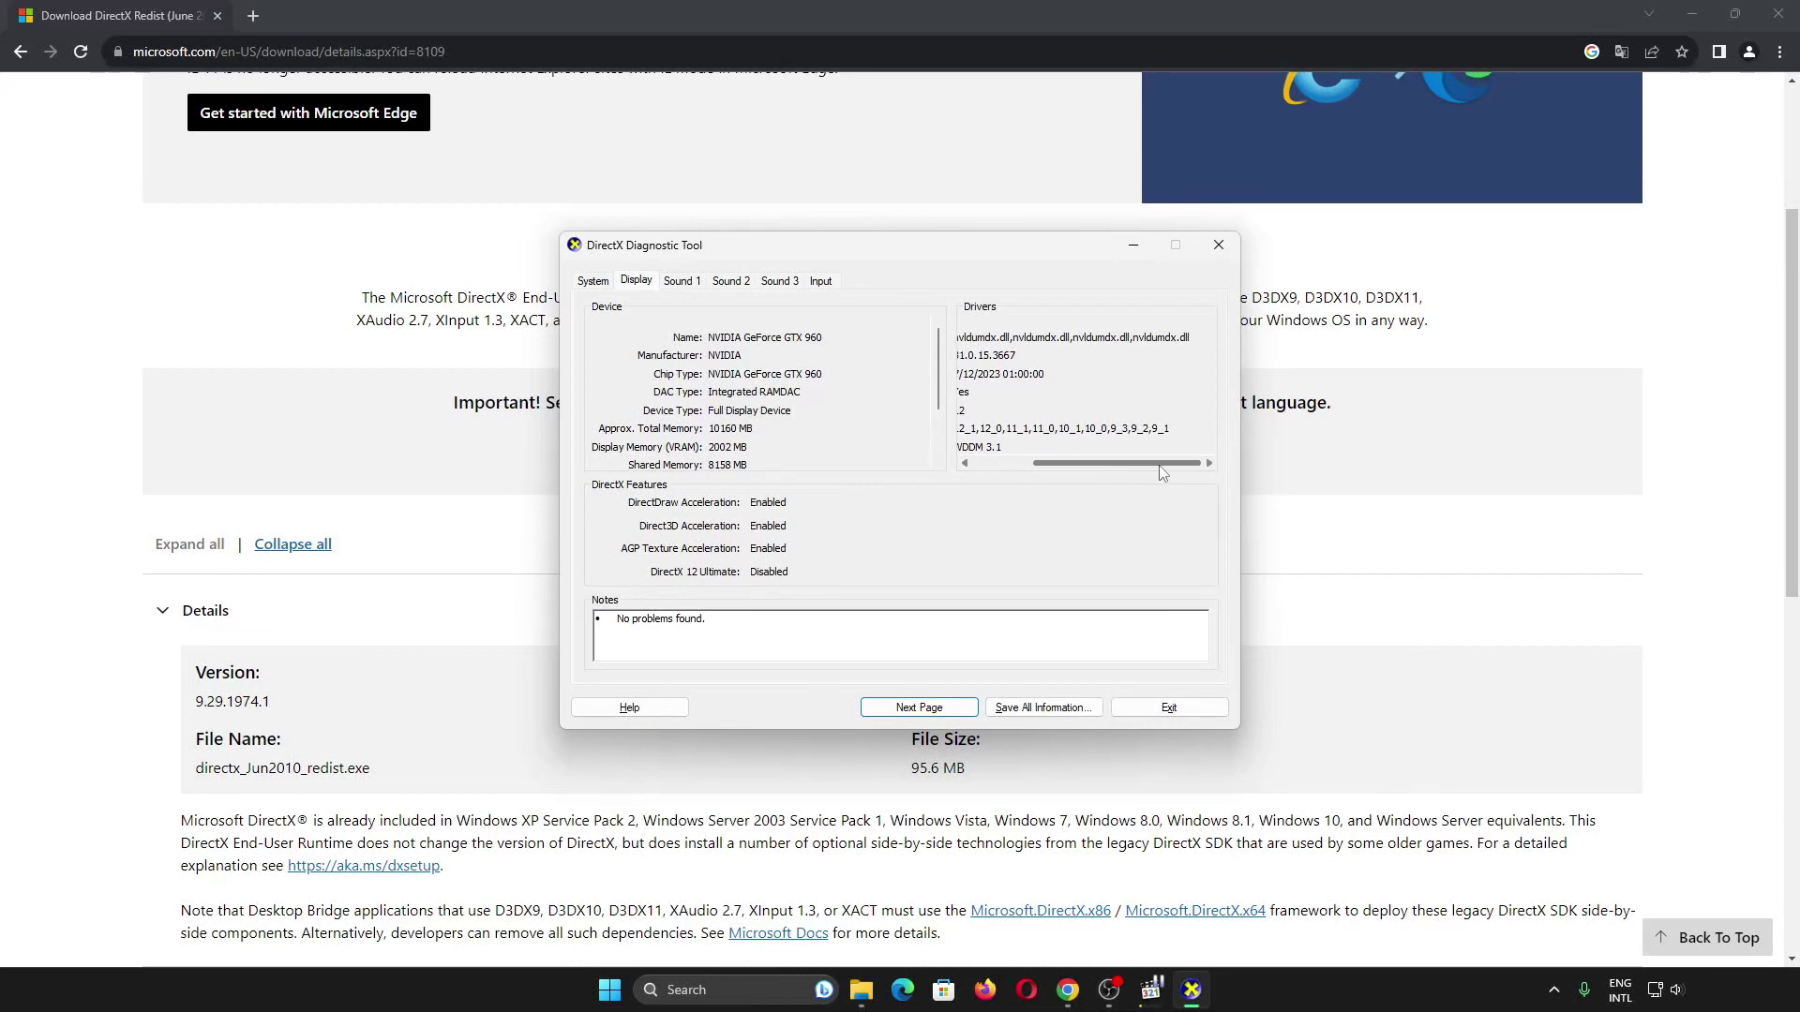
drag(1162, 473, 1073, 476)
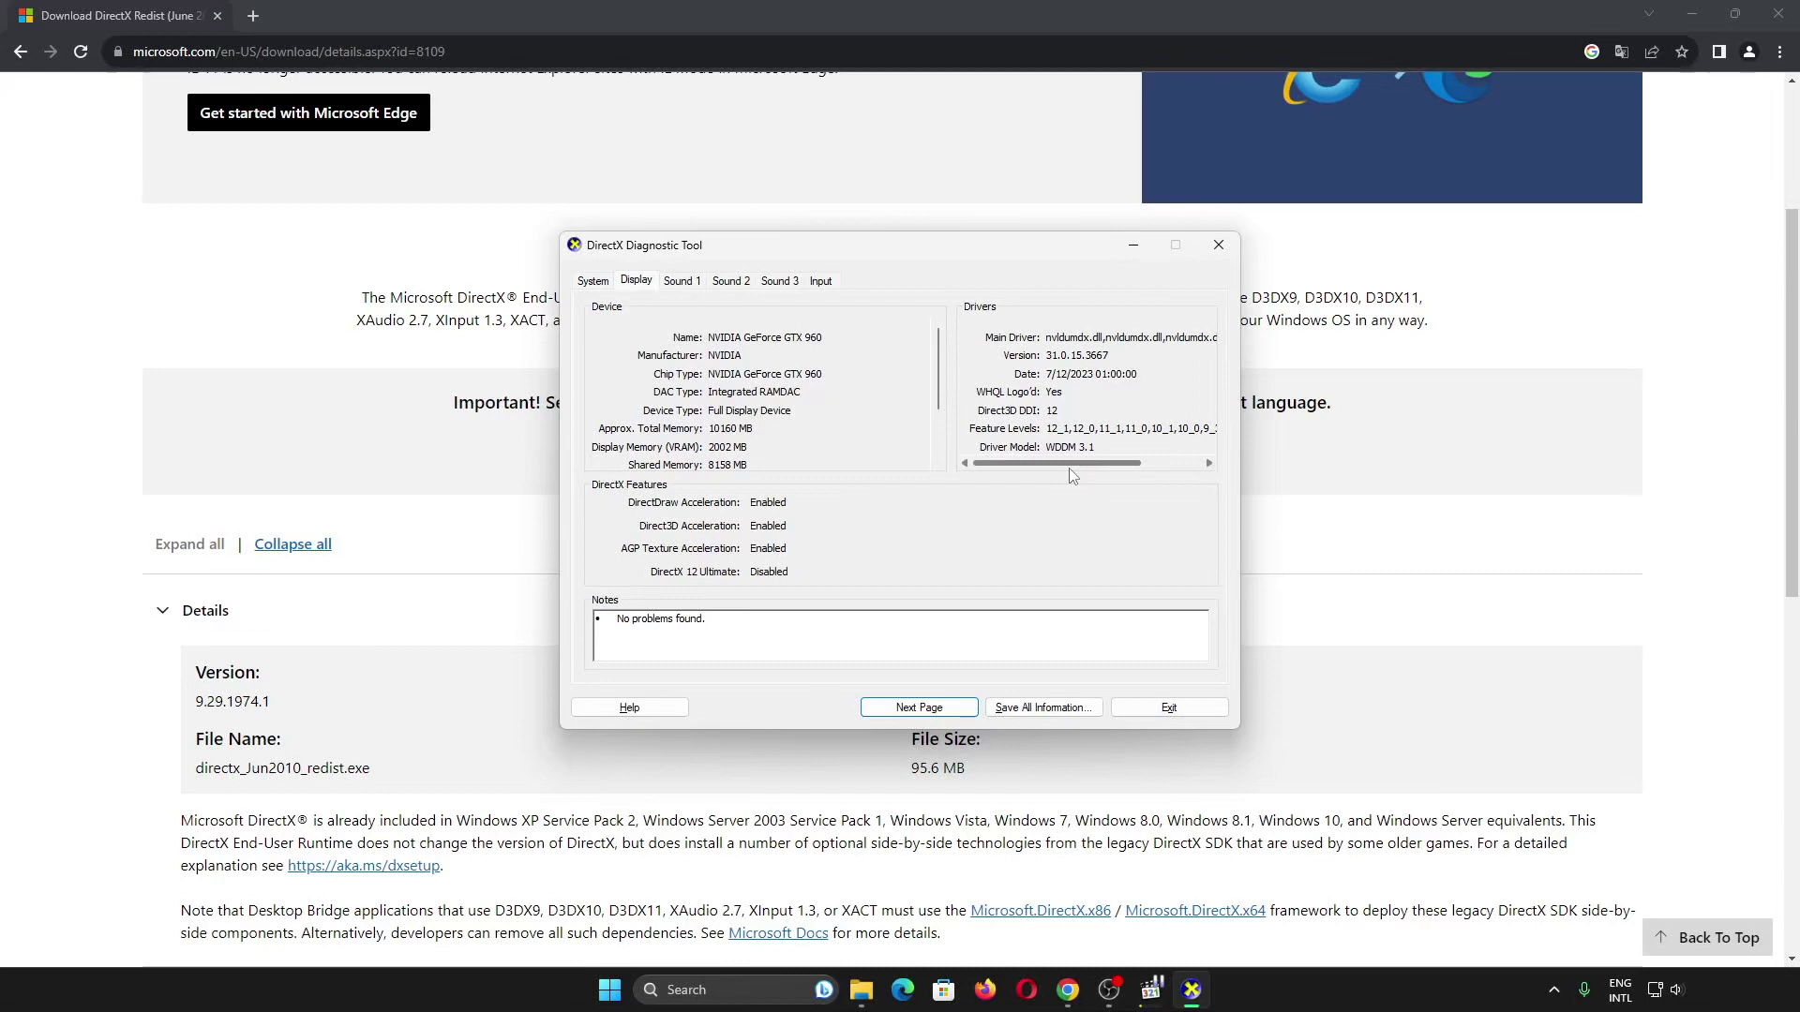
key(alt+F4)
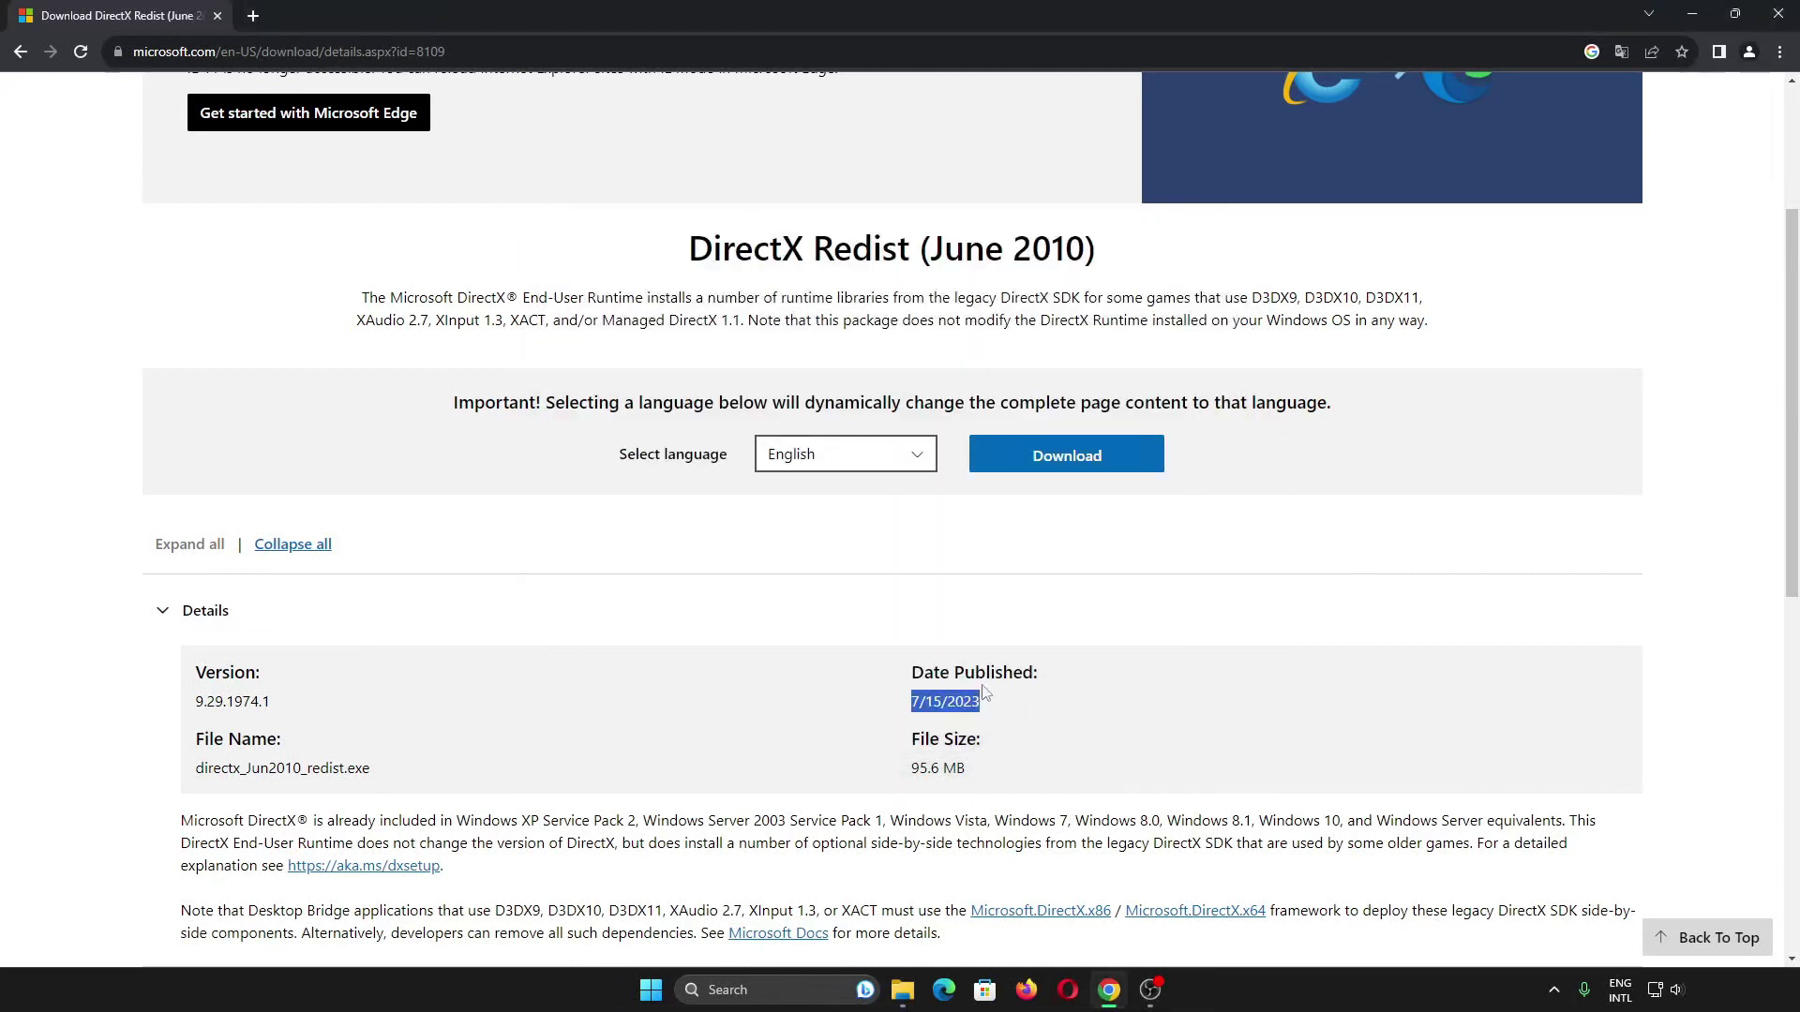
Look through the available languages and download the DirectX Redist (June 2010) package in English
click(877, 462)
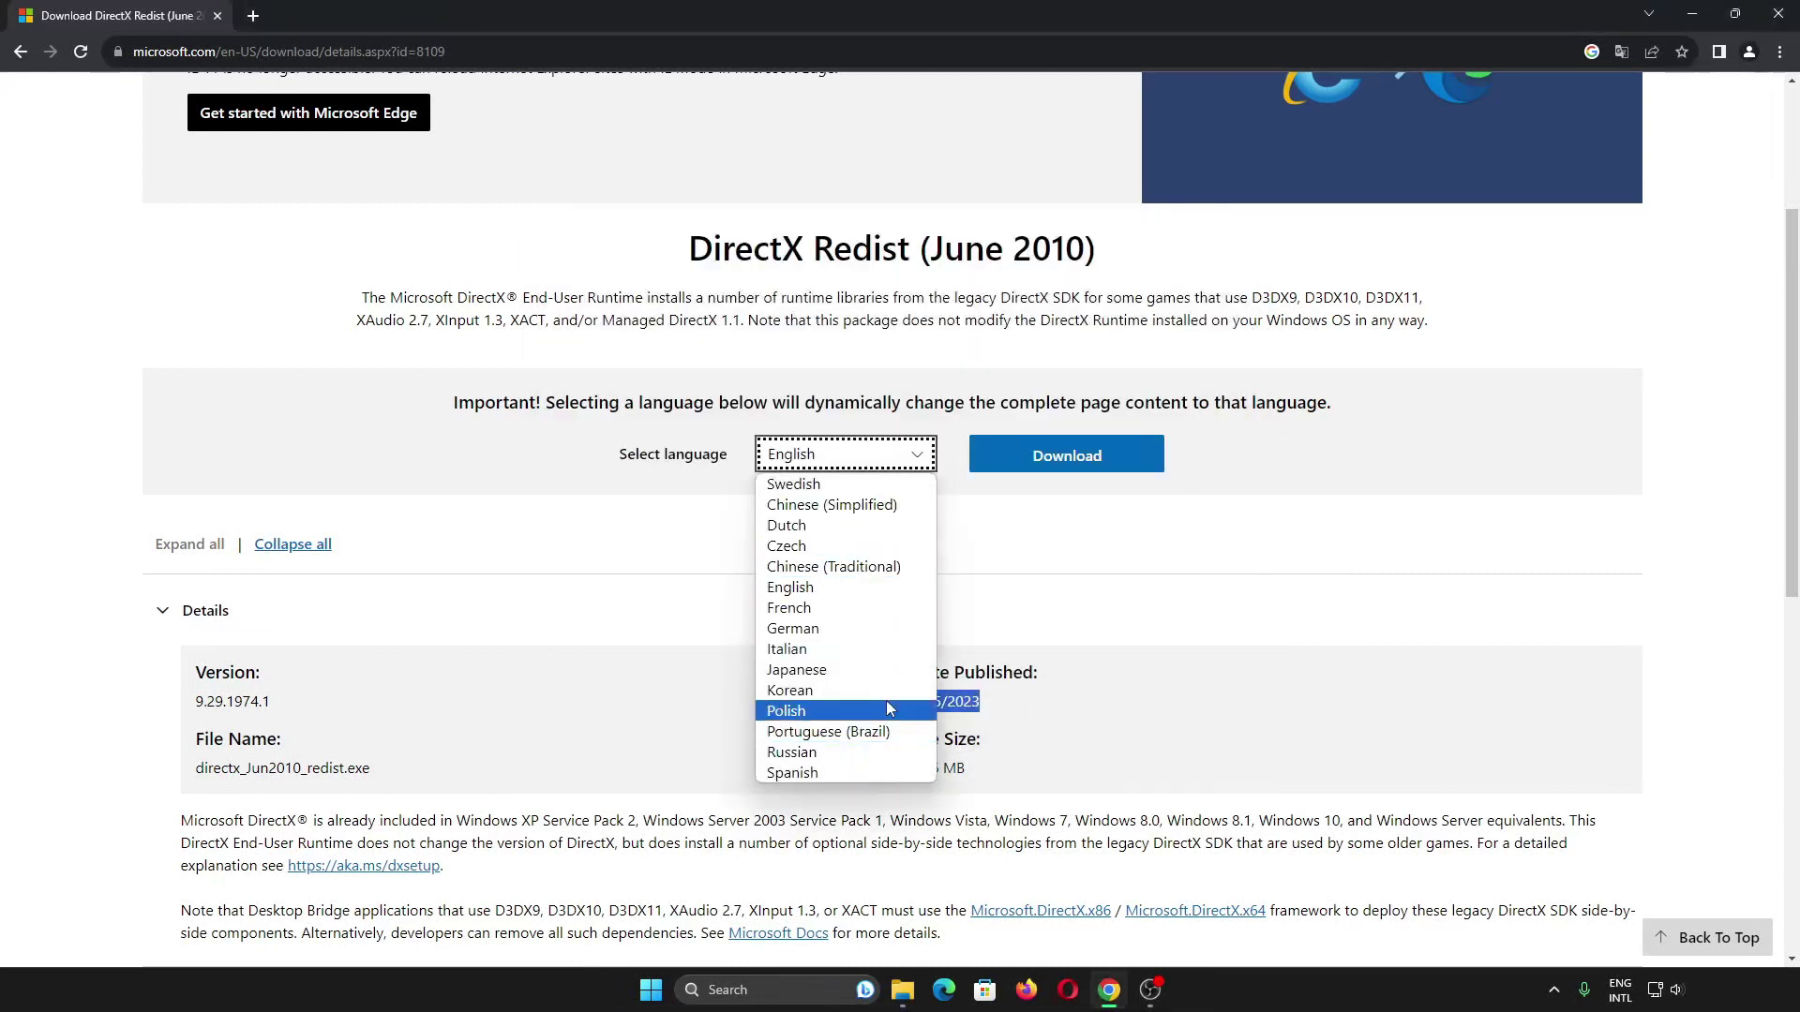
click(1078, 459)
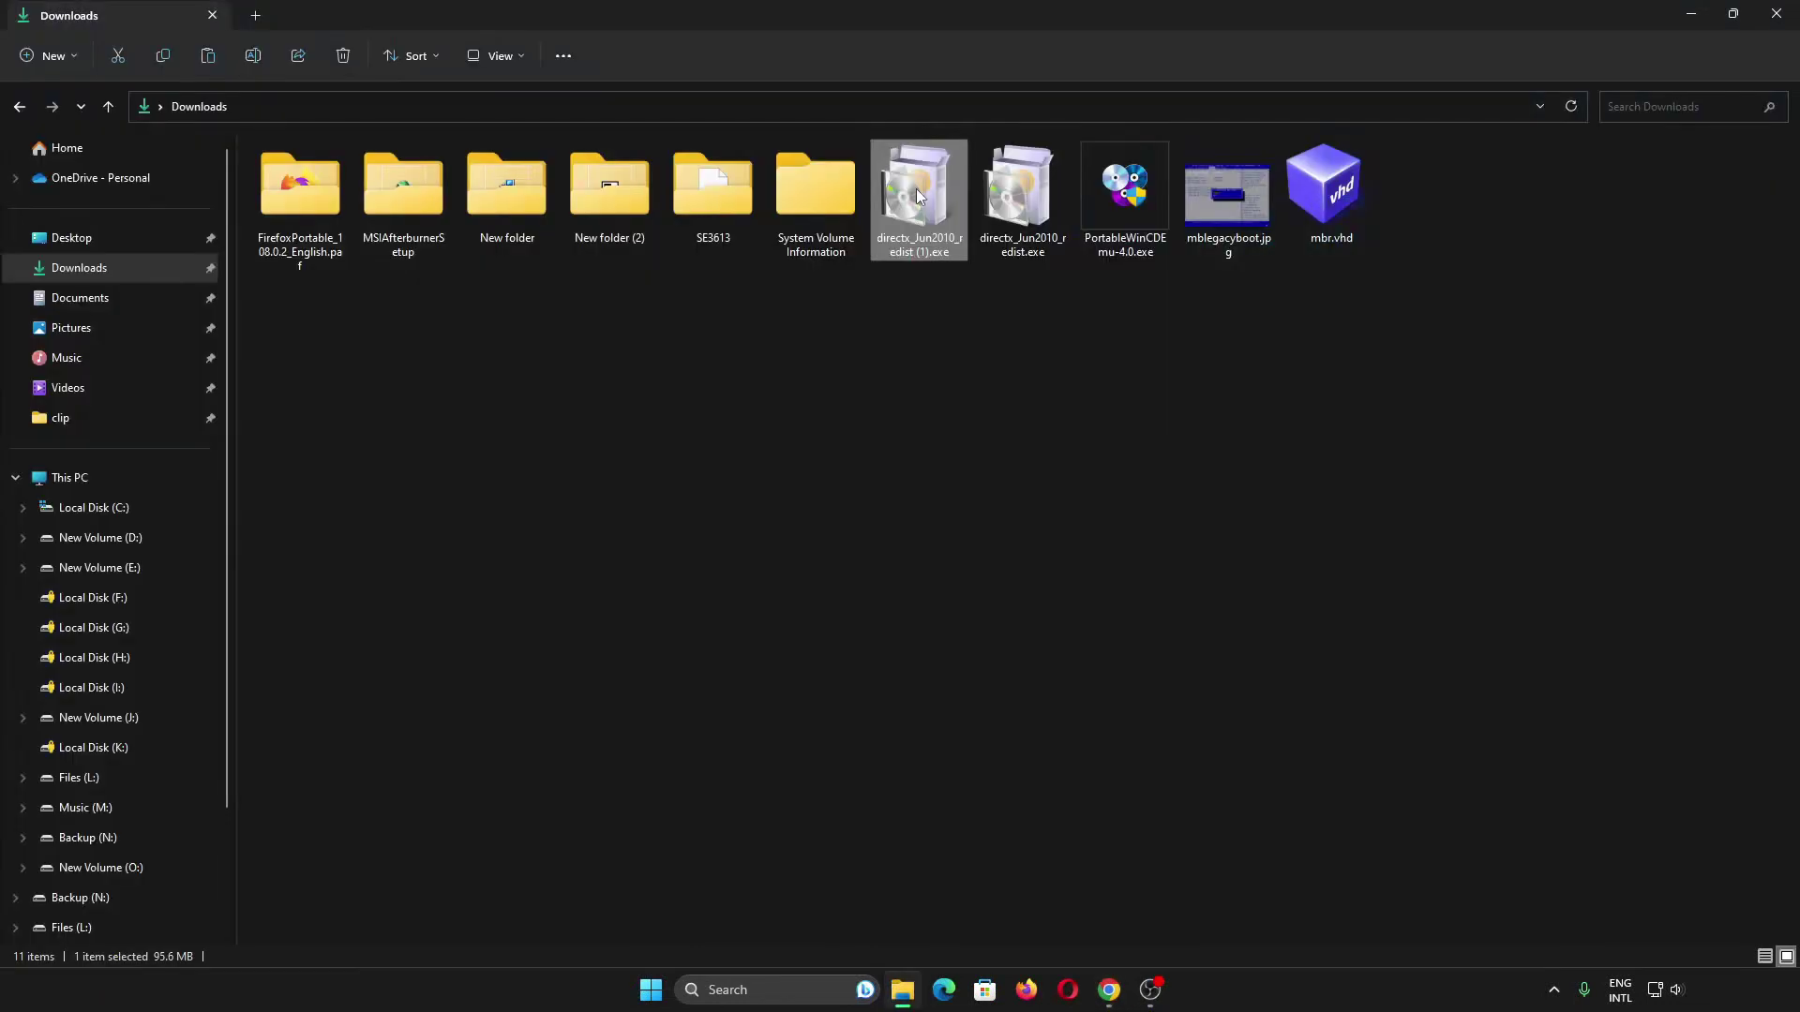
Run directx_Jun2010_redist (1).exe, accept the license, and extract its files to a new folder named d inside Downloads
double_click(917, 195)
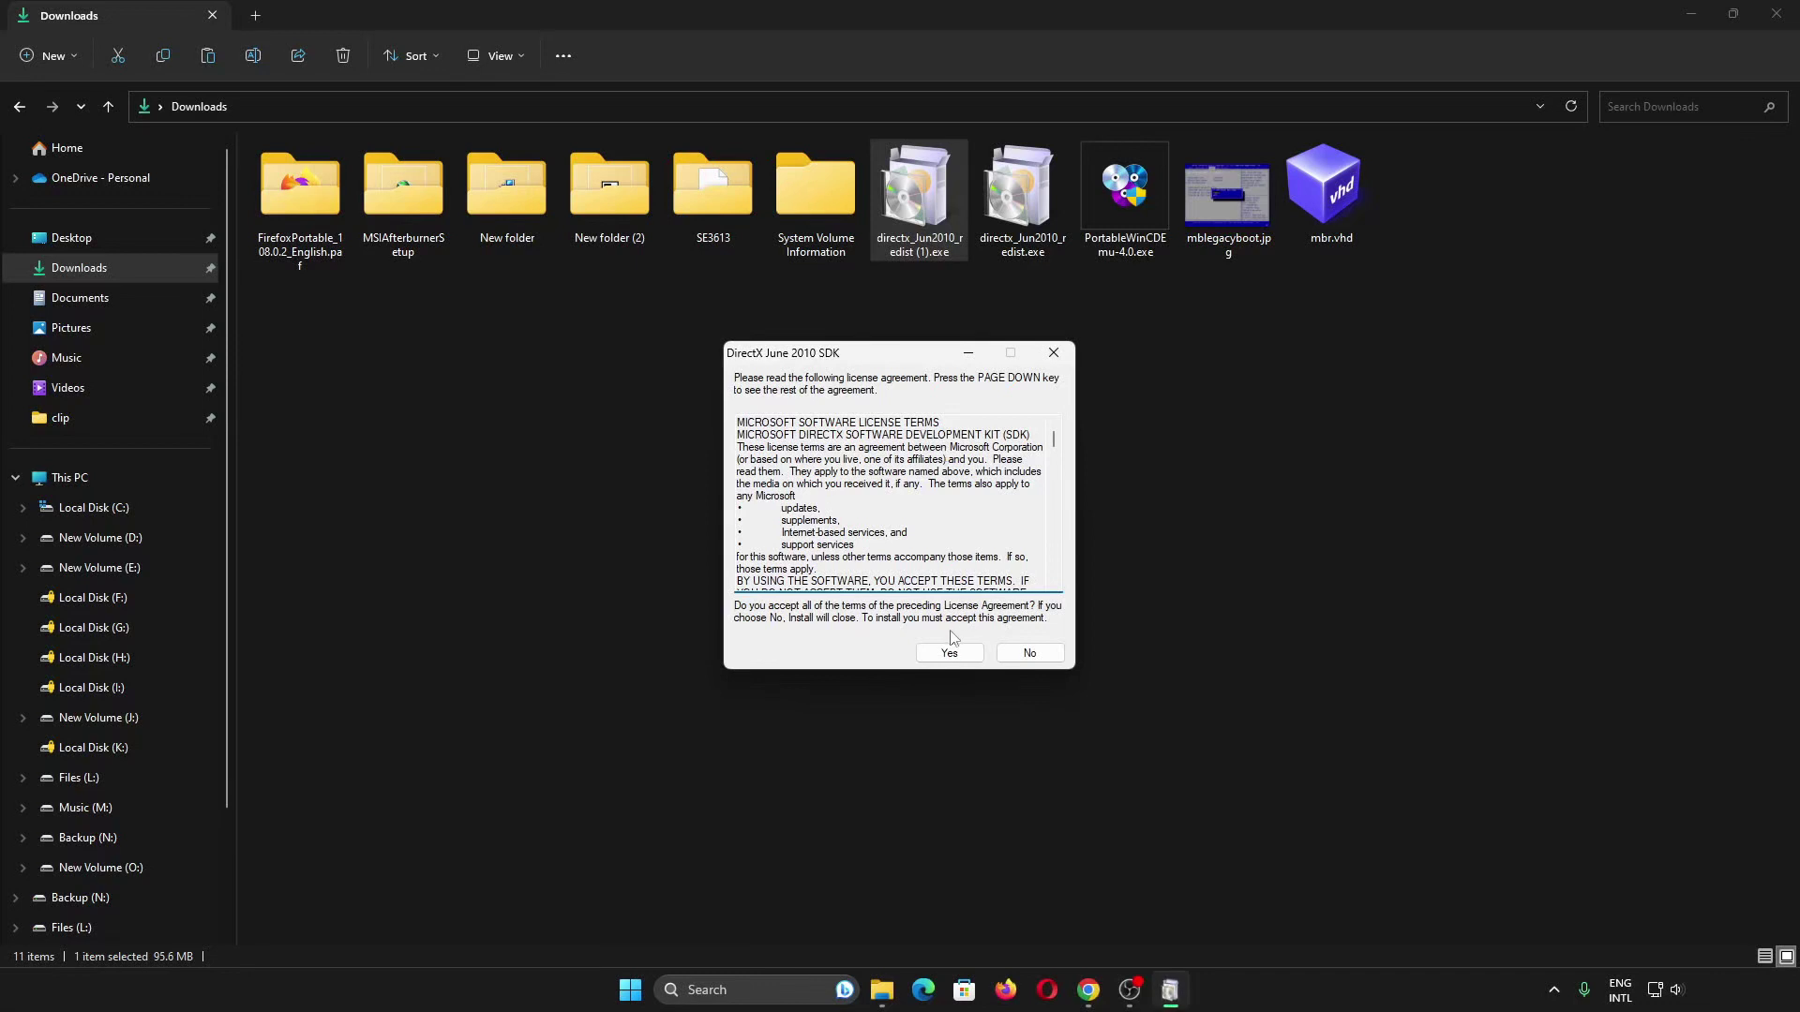
click(947, 655)
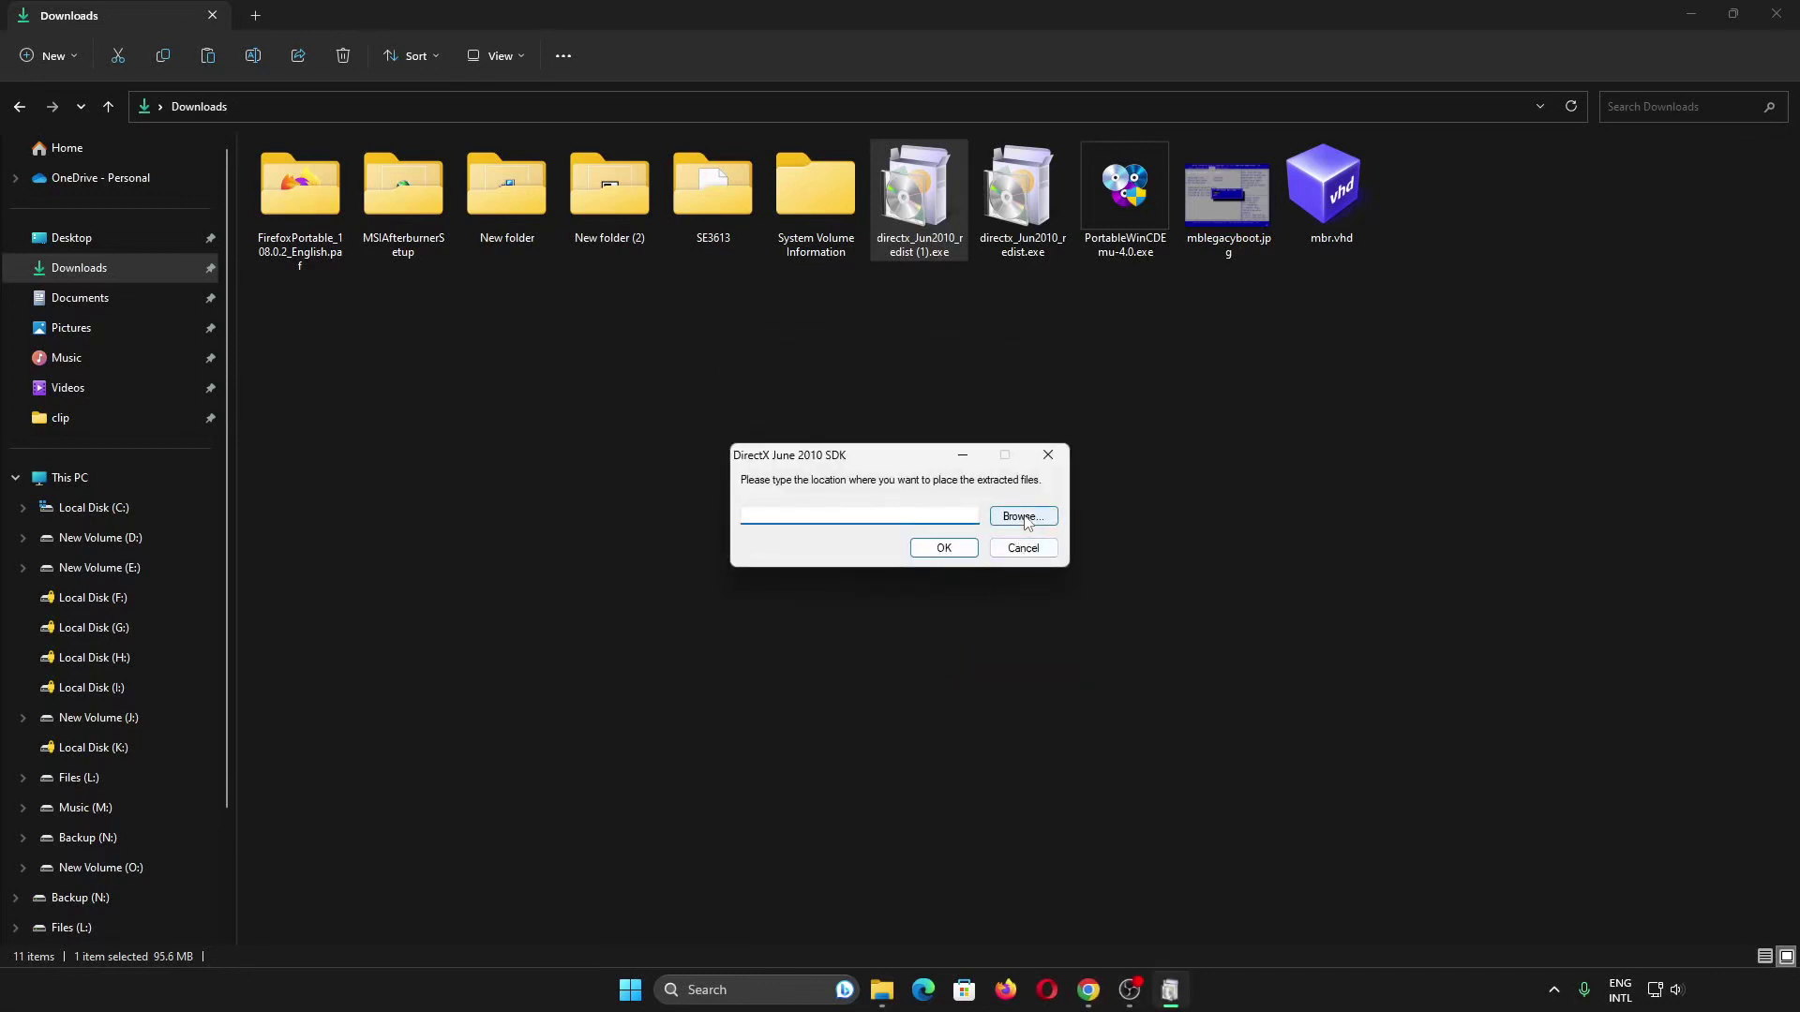
text(C:\Users\Me're\Downloads)
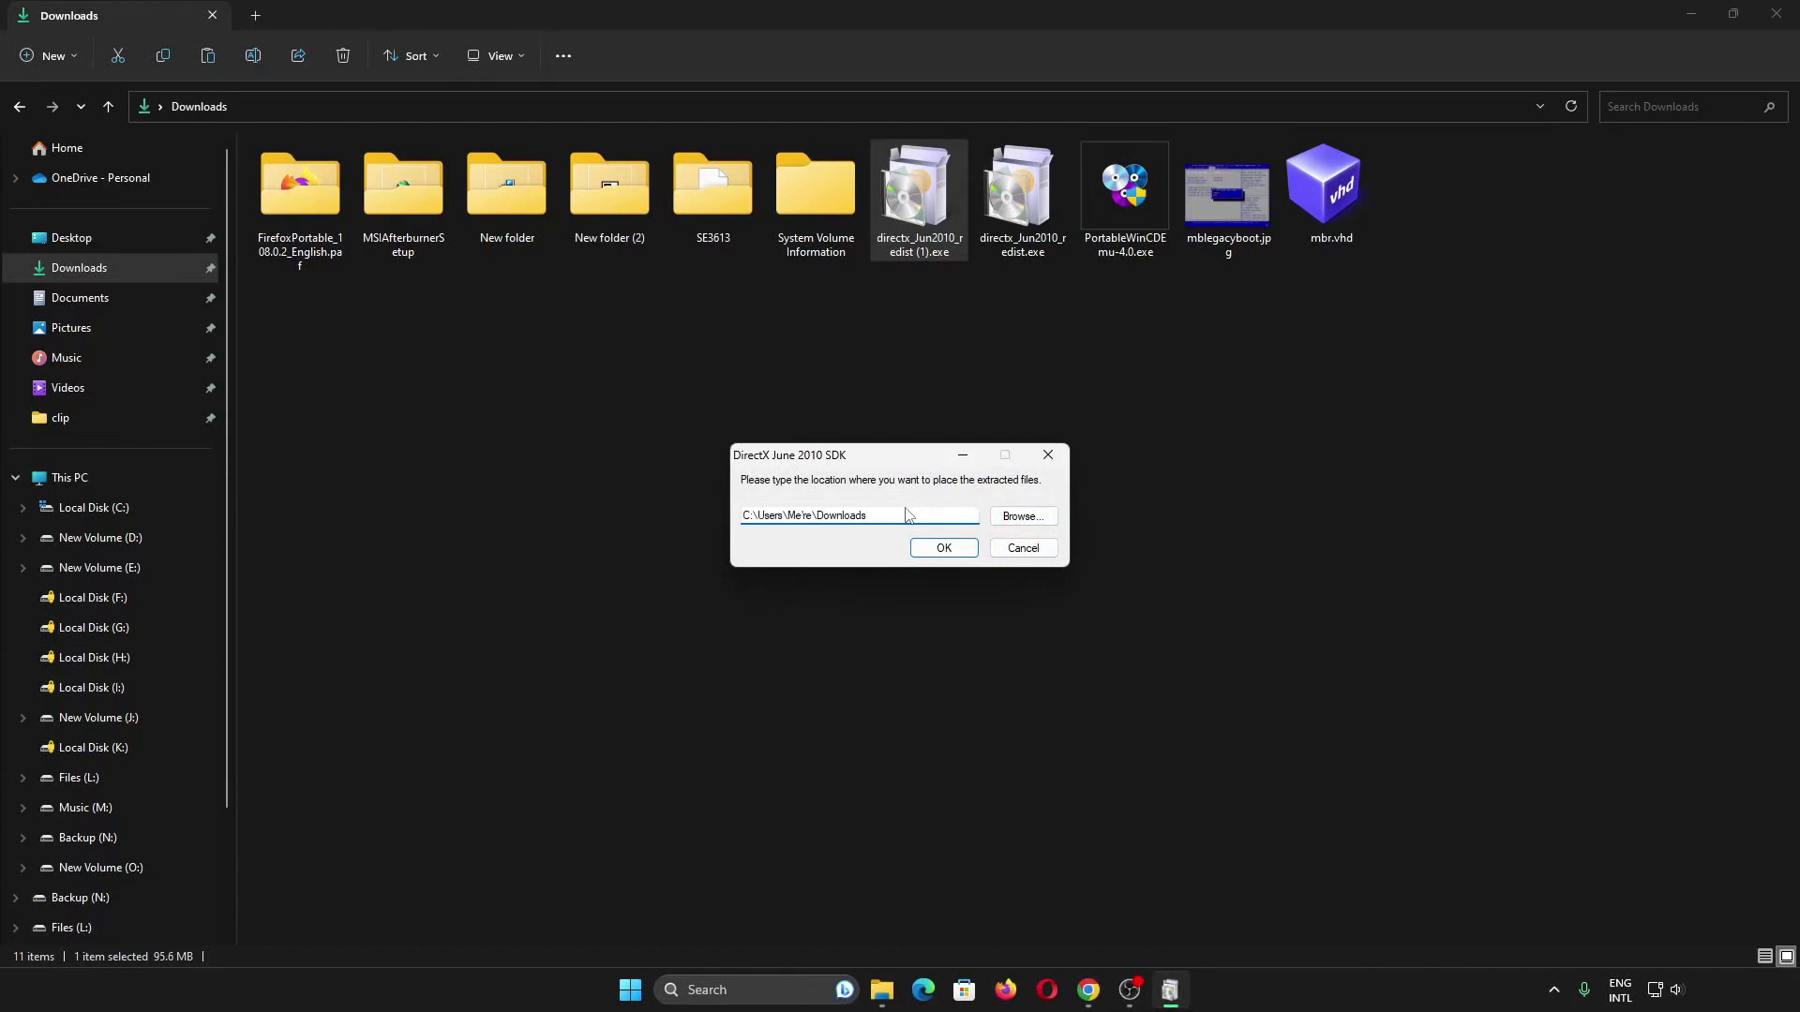
text(/d)
click(950, 552)
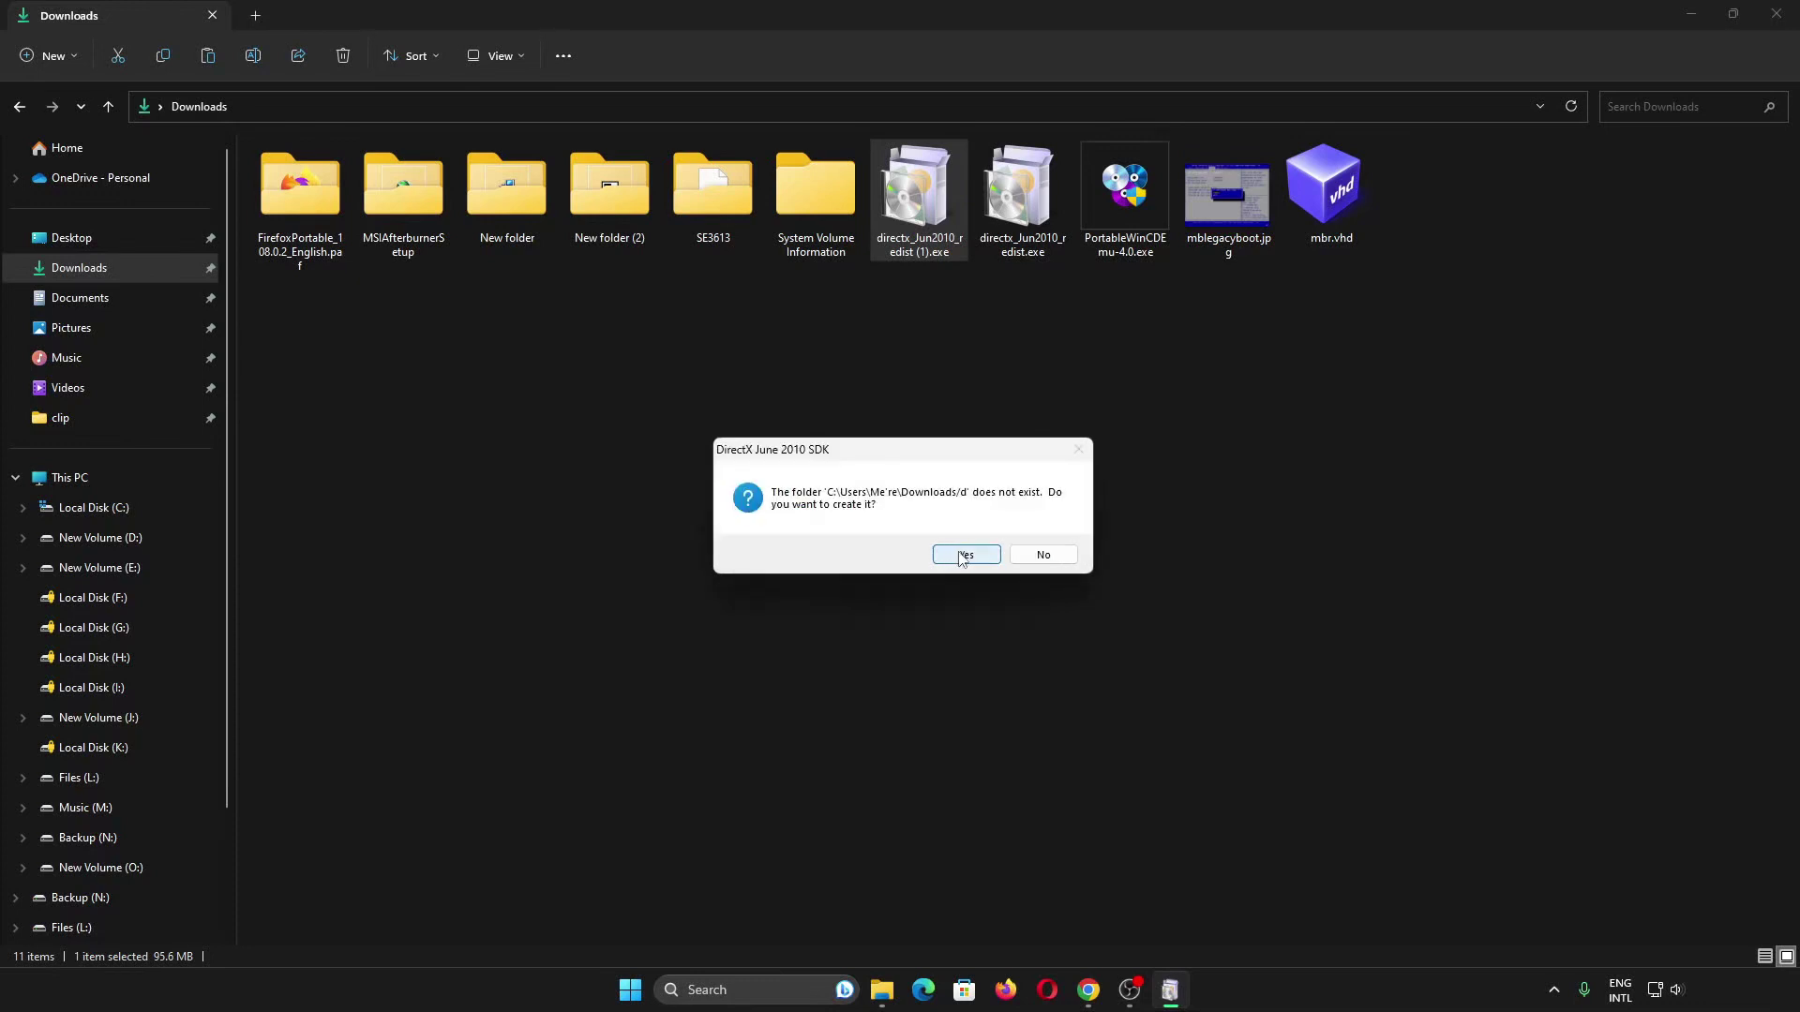
click(964, 555)
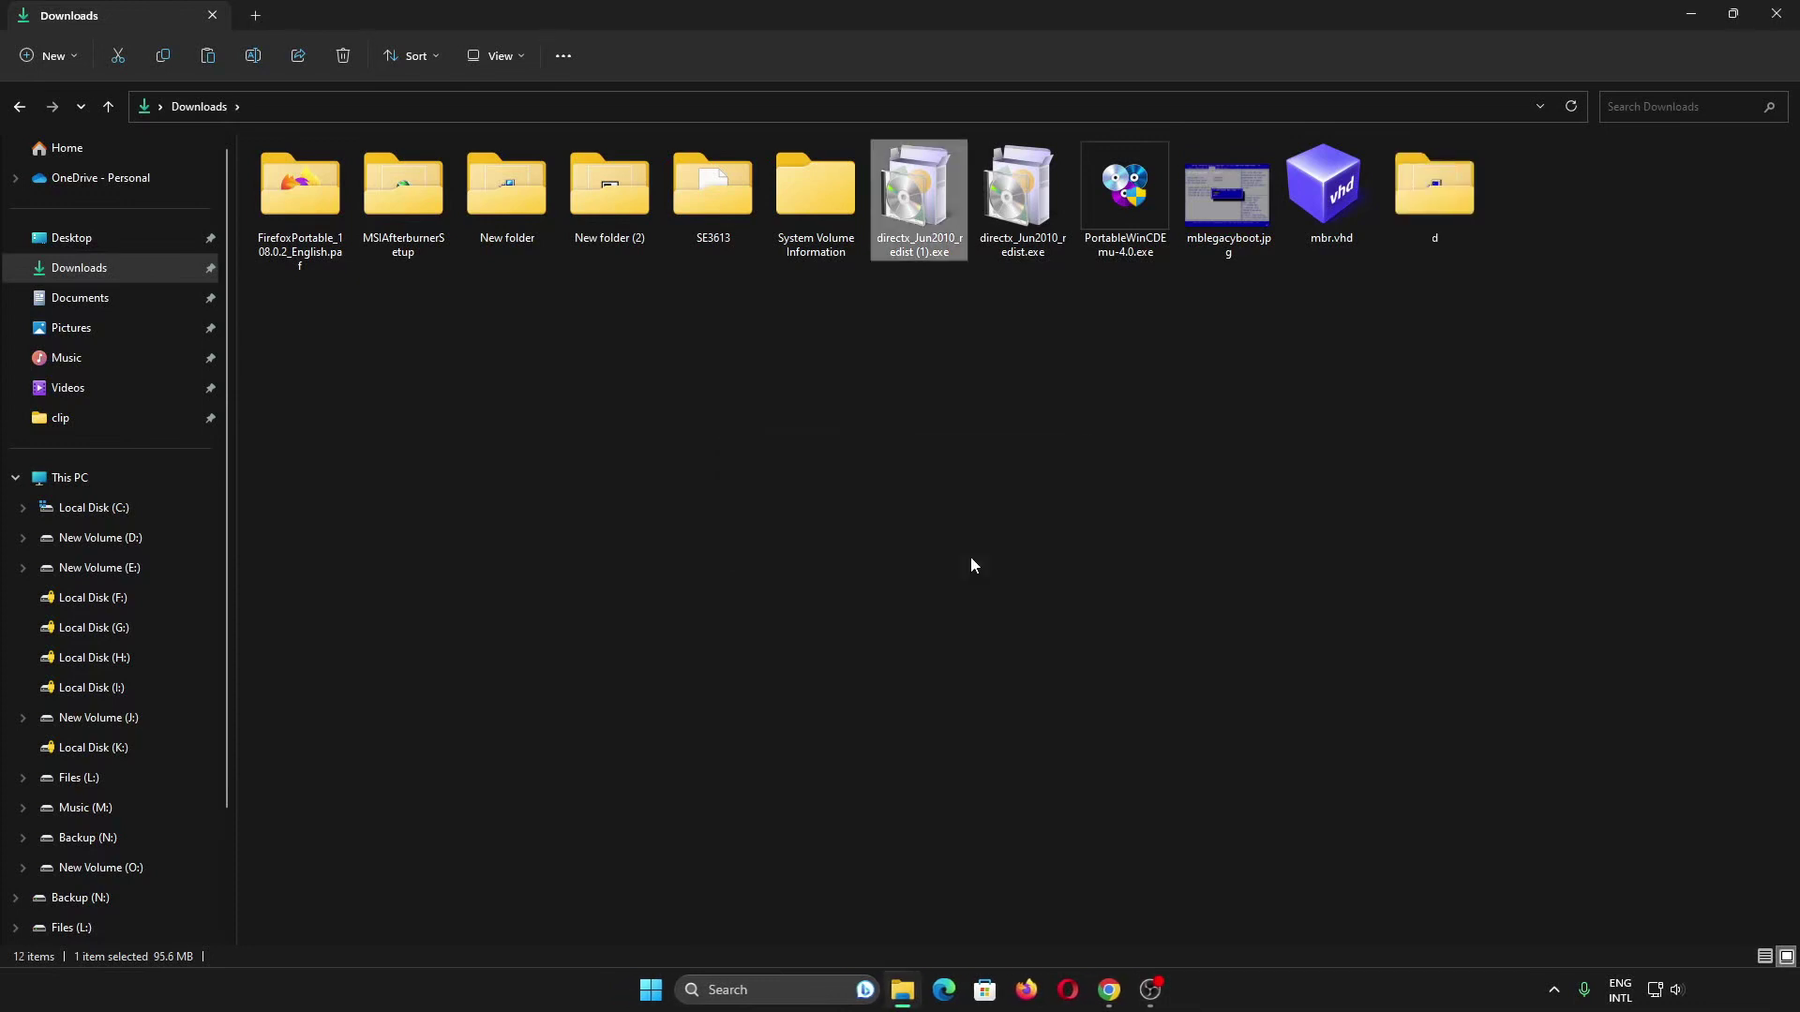
Open the extracted folder d in Downloads and look through its cabinet files and setup files
double_click(1434, 188)
scroll(628, 437, down, 5)
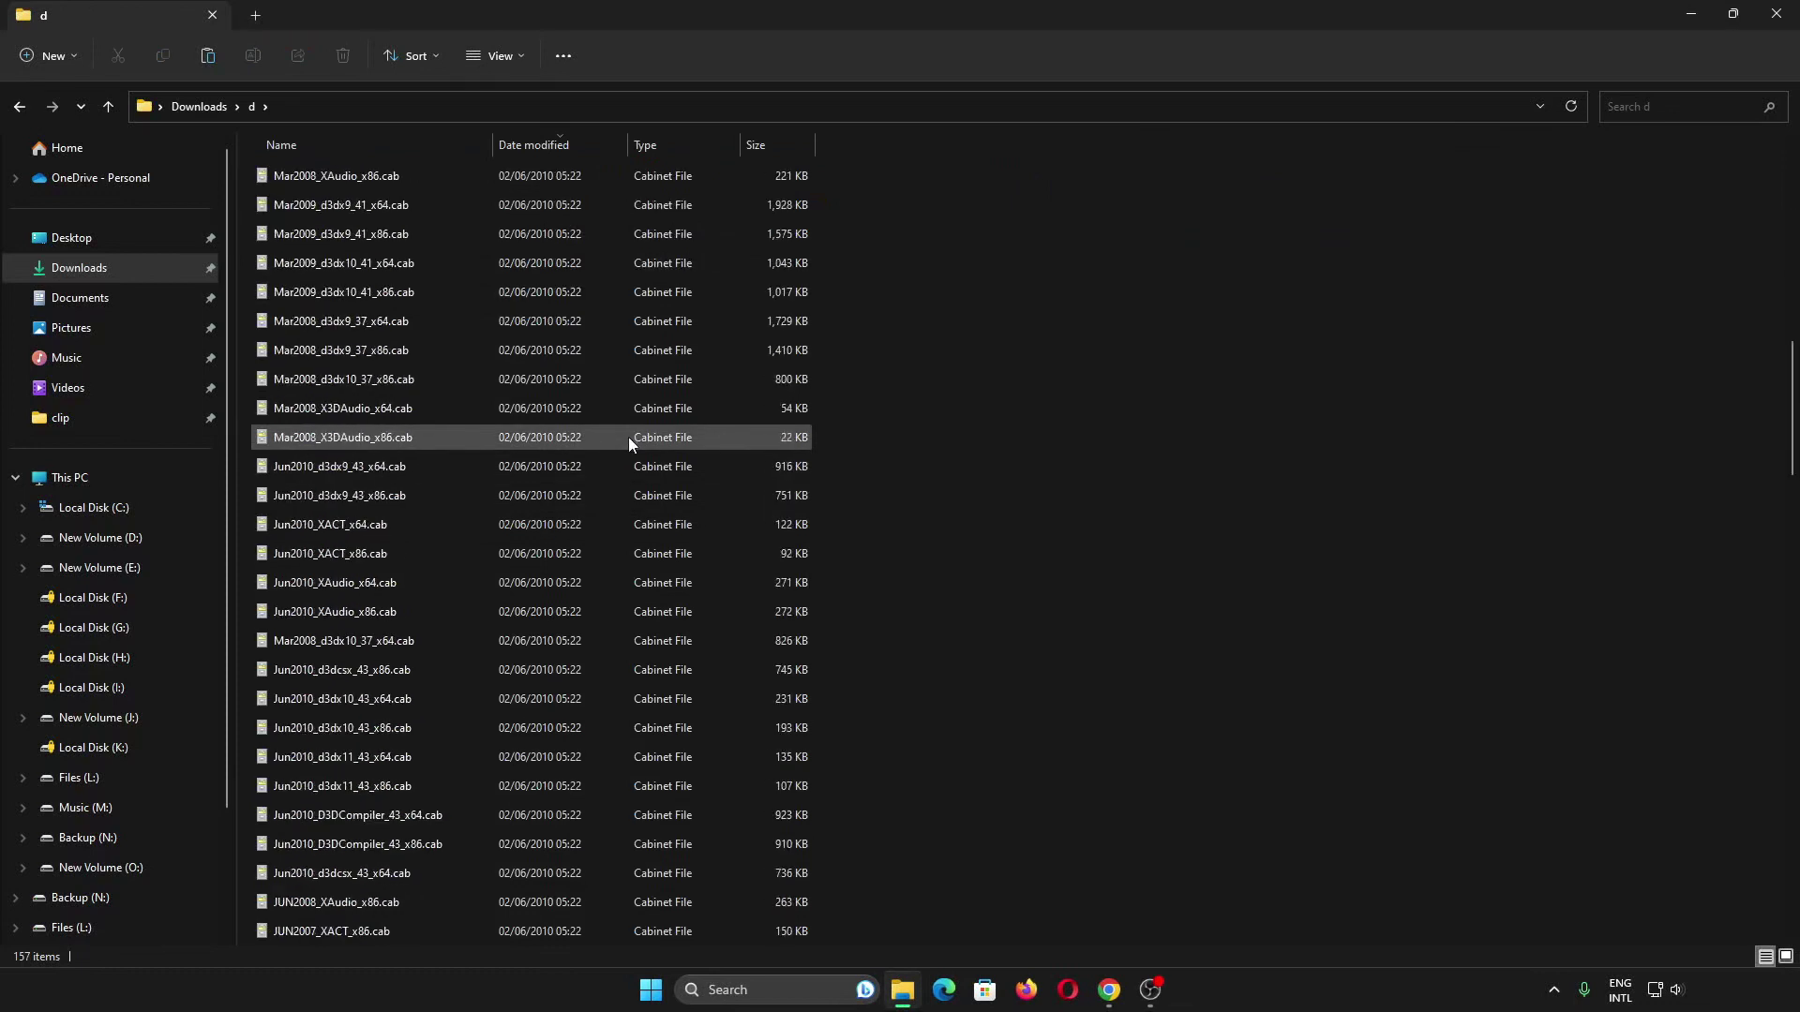
scroll(628, 437, down, 10)
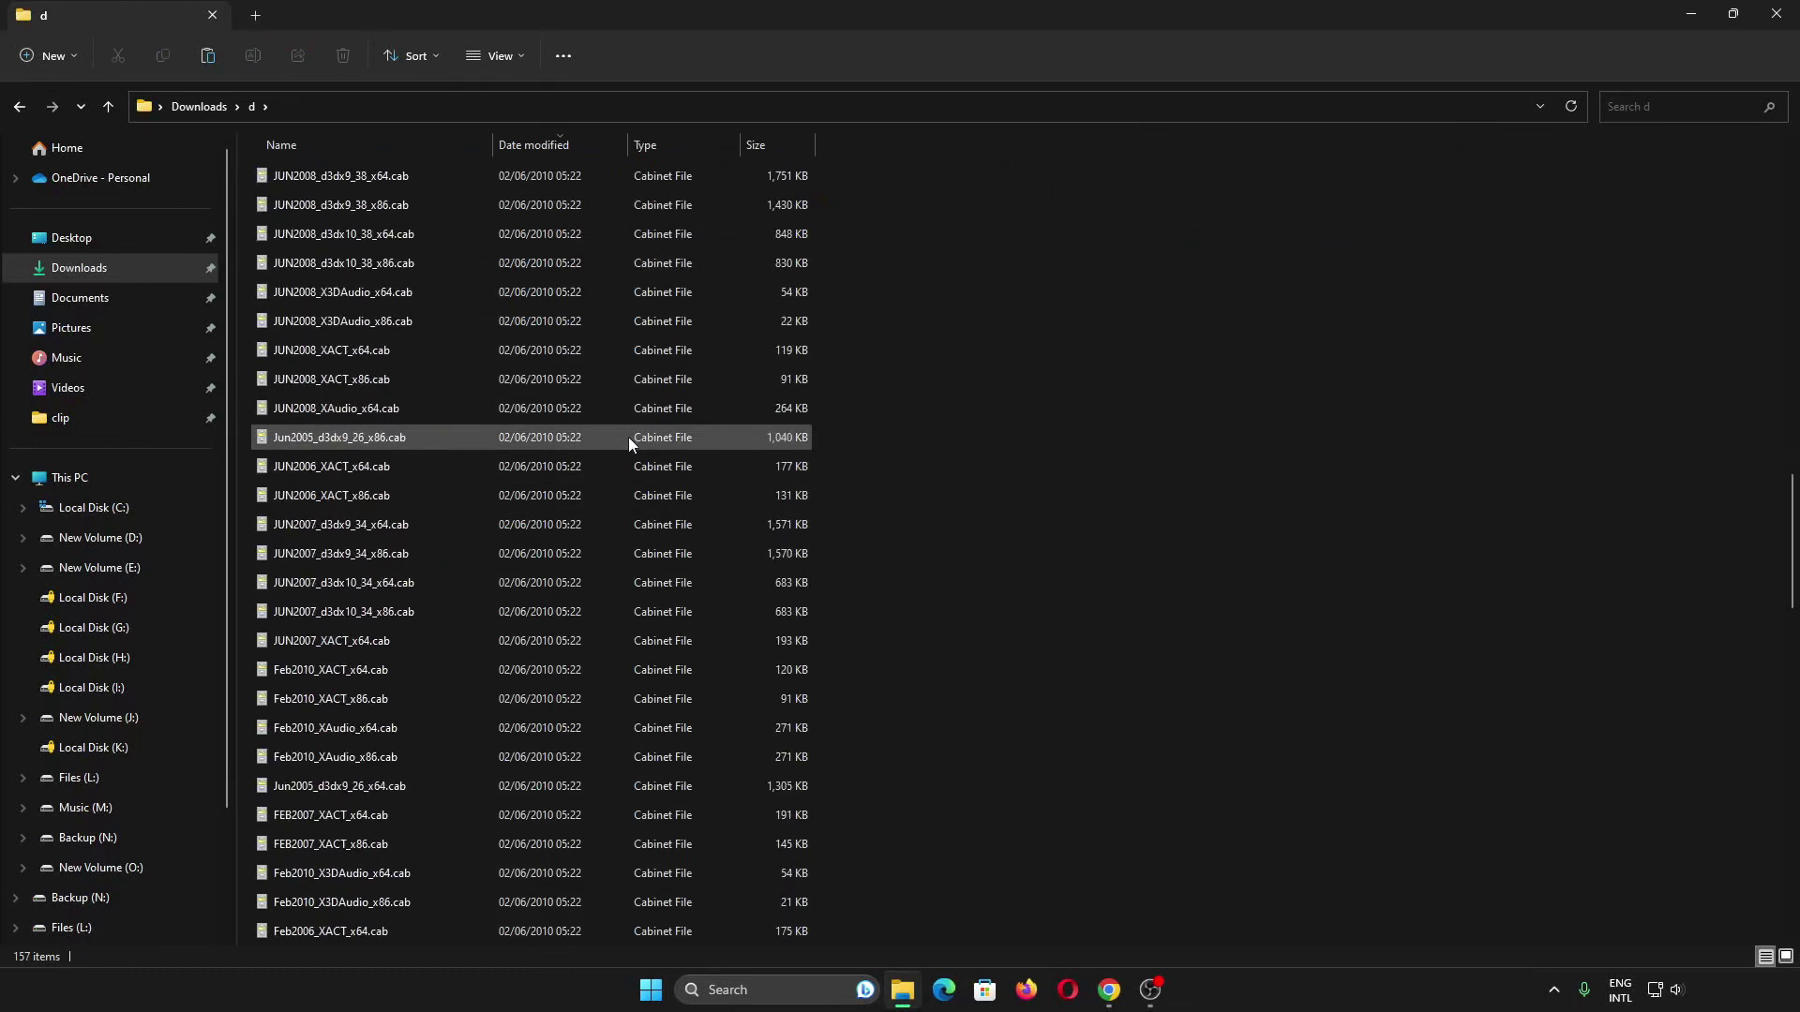
scroll(628, 437, down, 8)
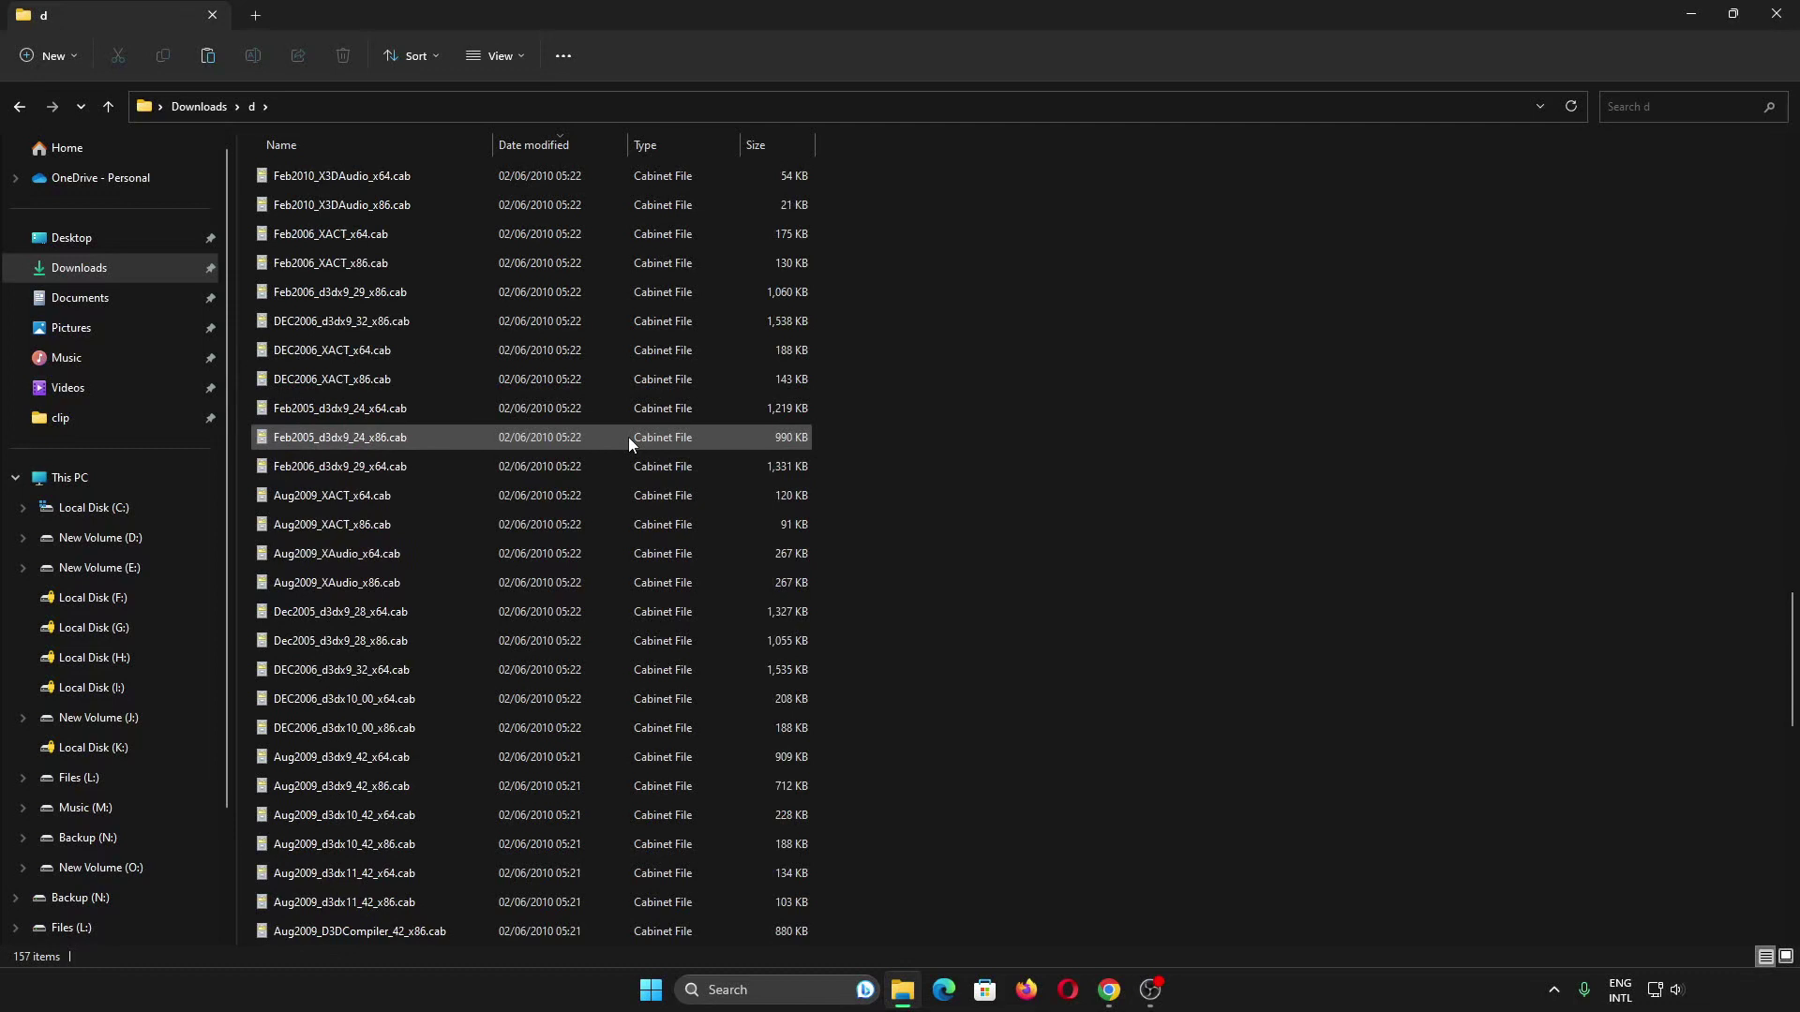
scroll(628, 437, down, 3)
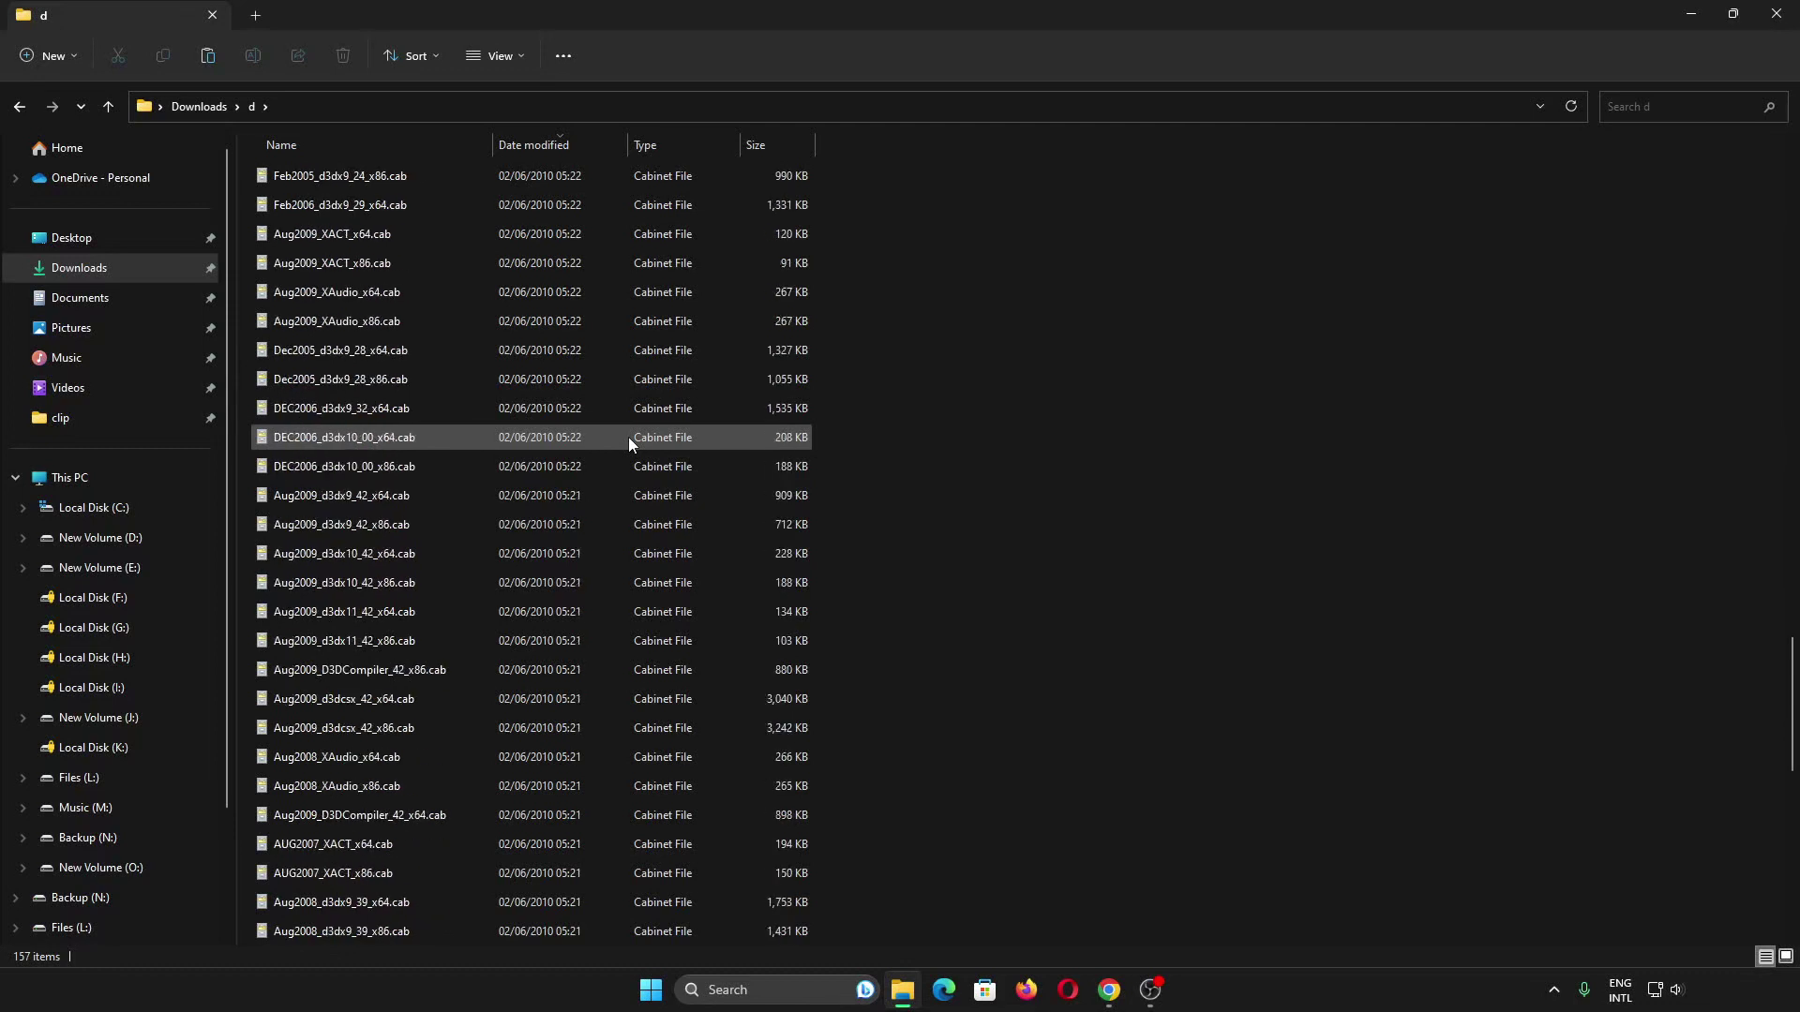
scroll(628, 437, down, 10)
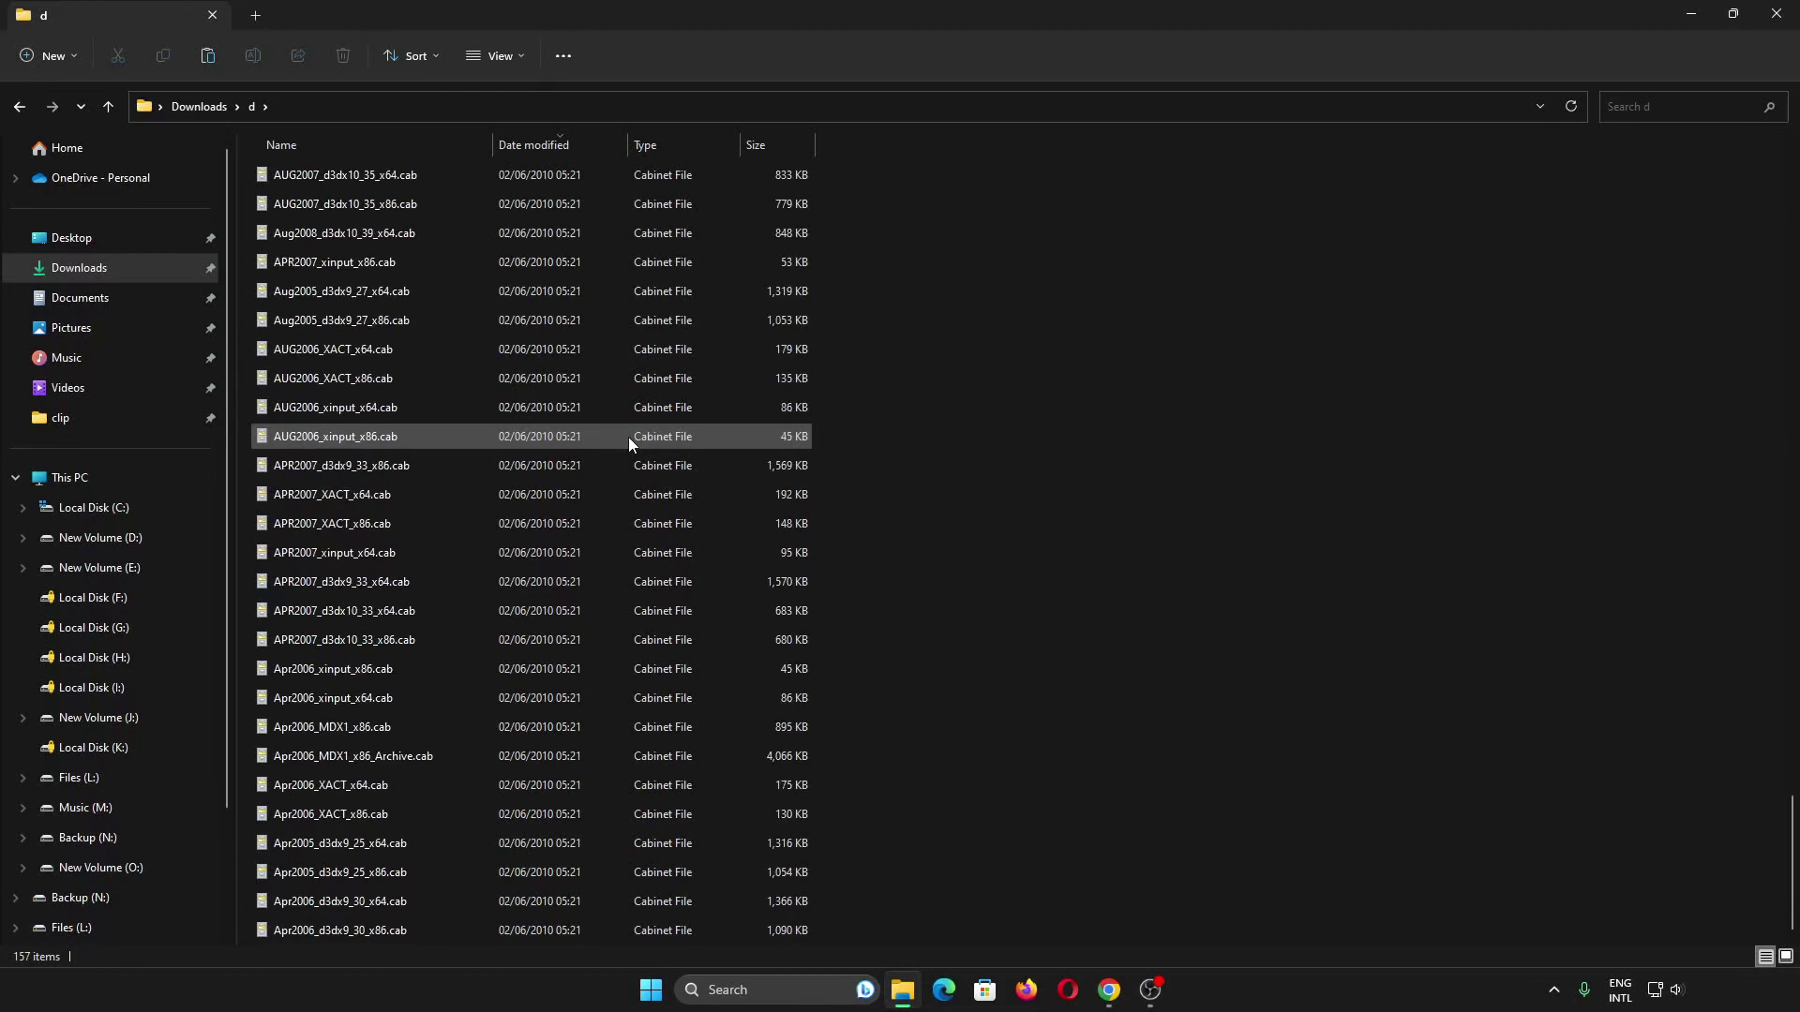
scroll(629, 437, up, 20)
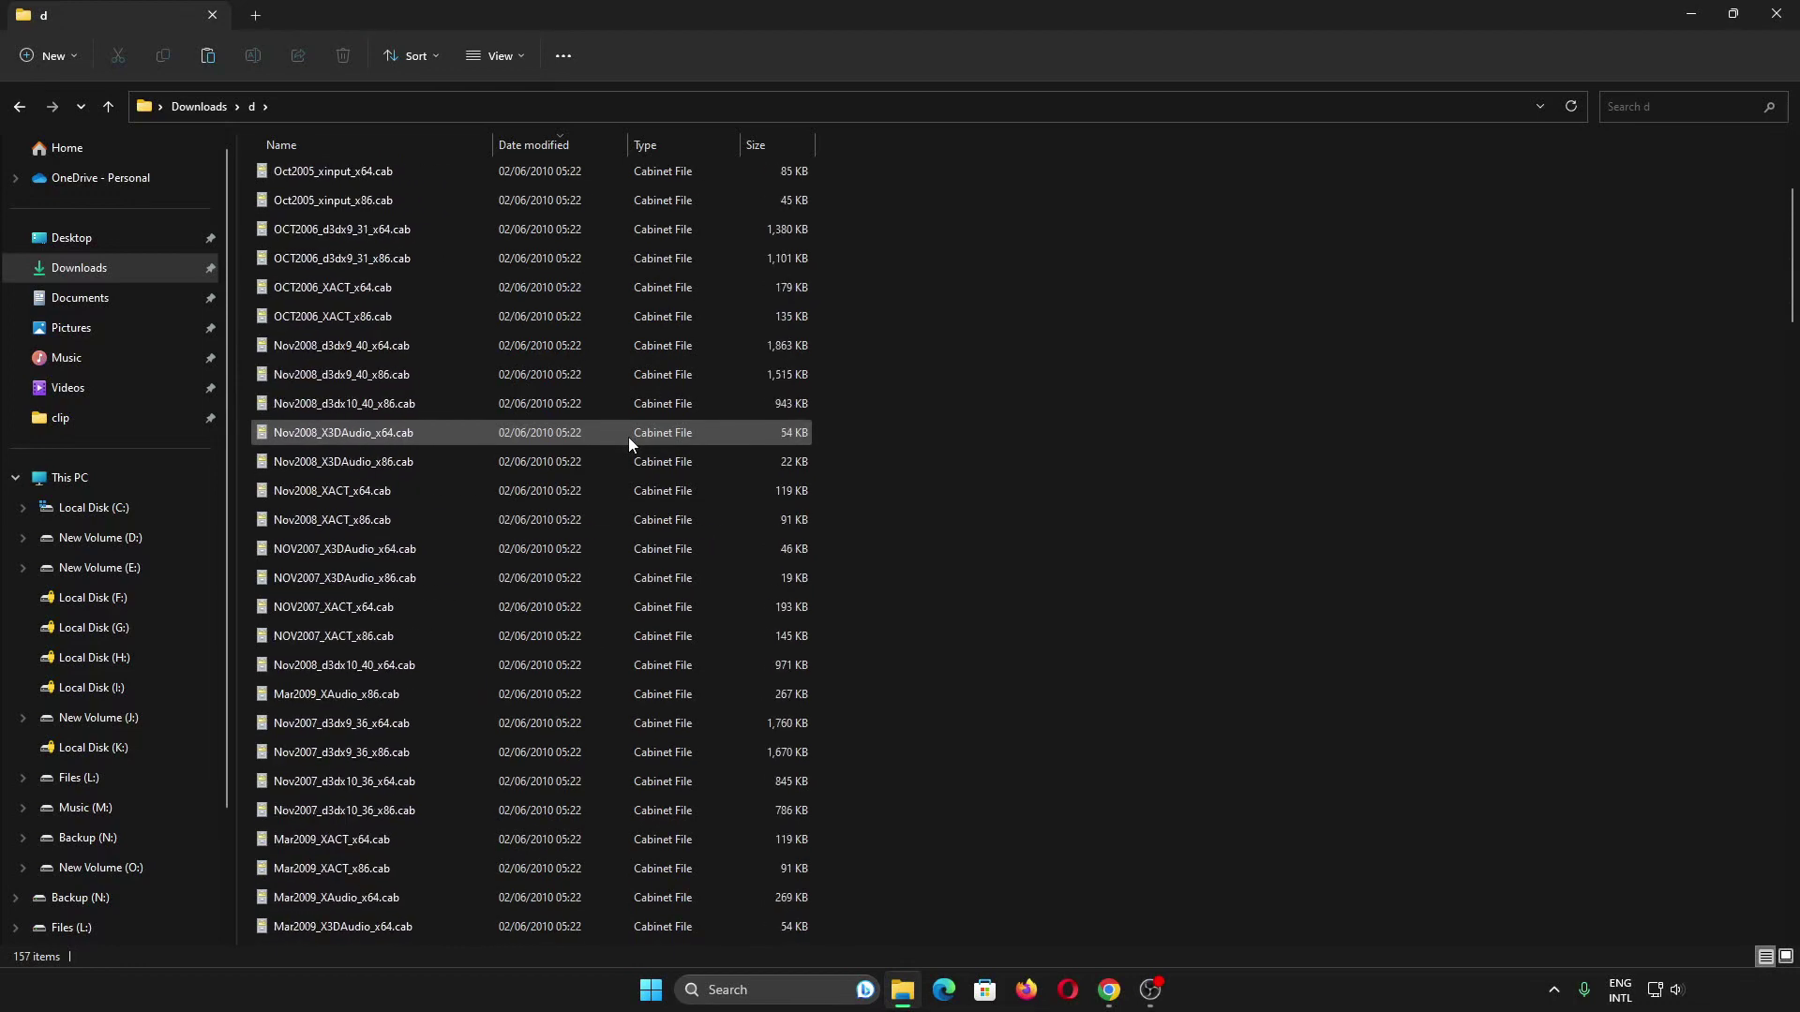
scroll(628, 437, up, 3)
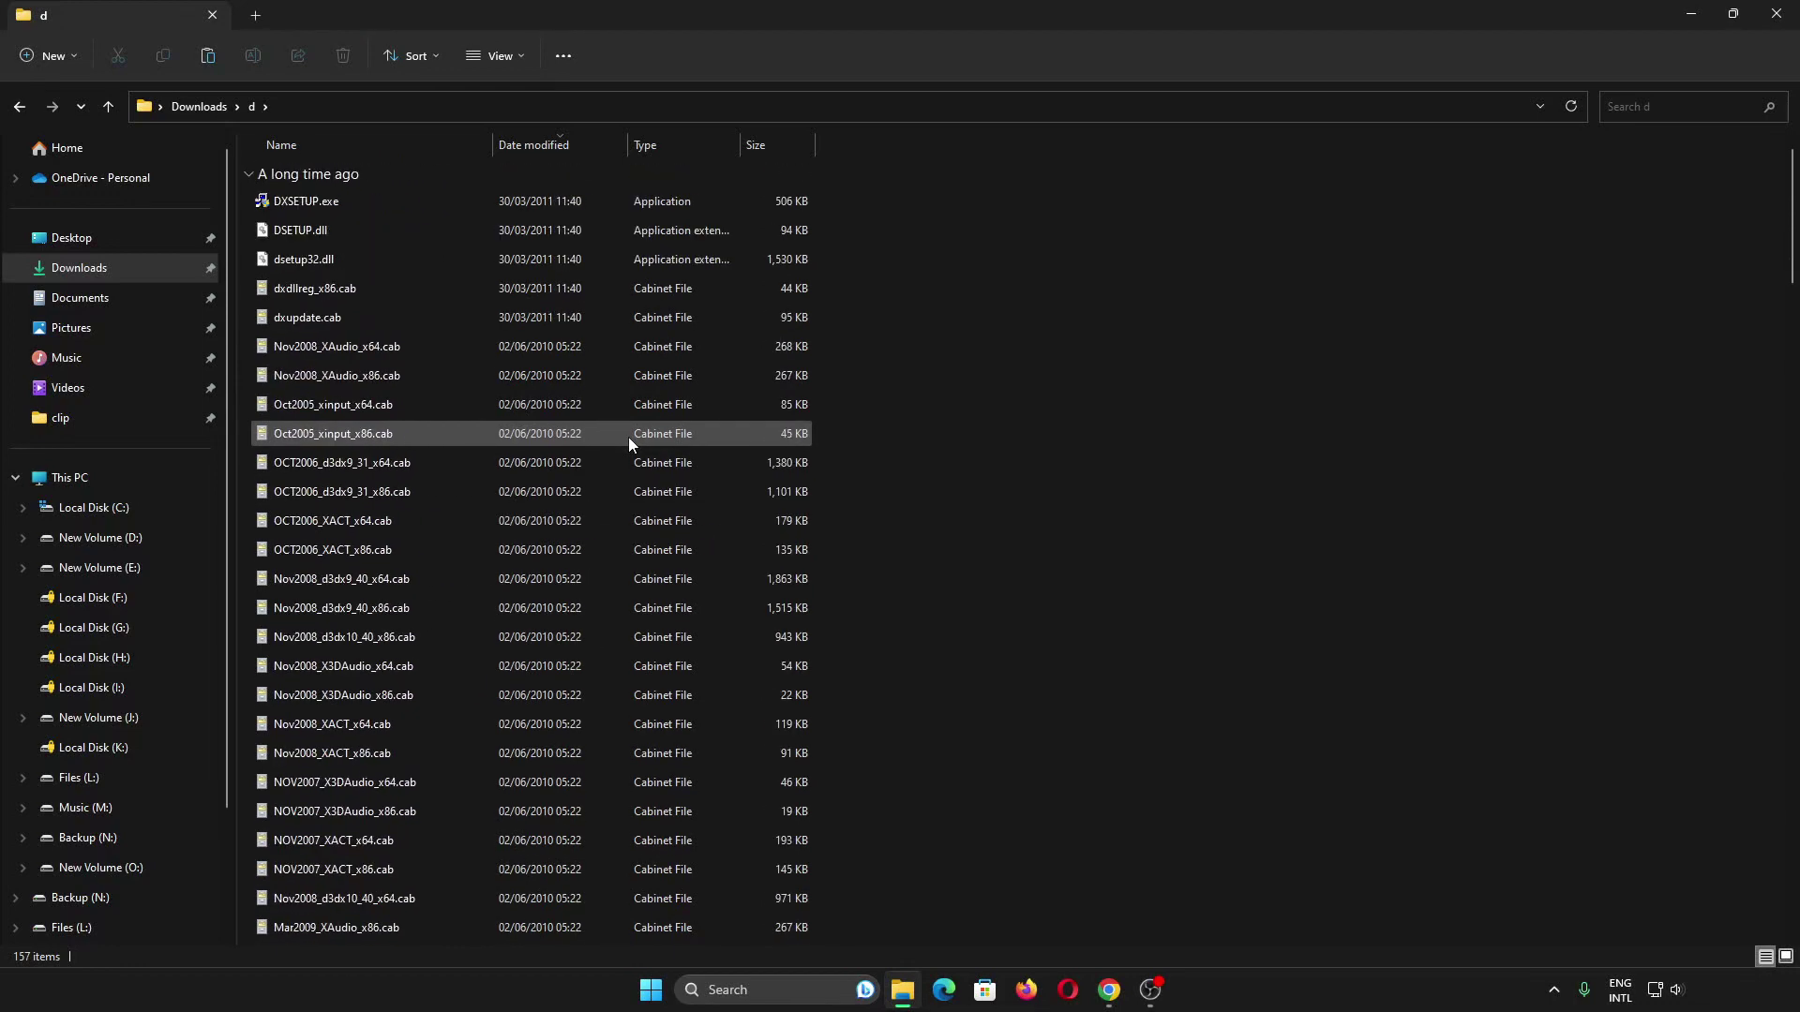
Run DXSETUP.exe from folder d with permission to make changes, accept the license agreement, and install the DirectX runtime components
click(497, 213)
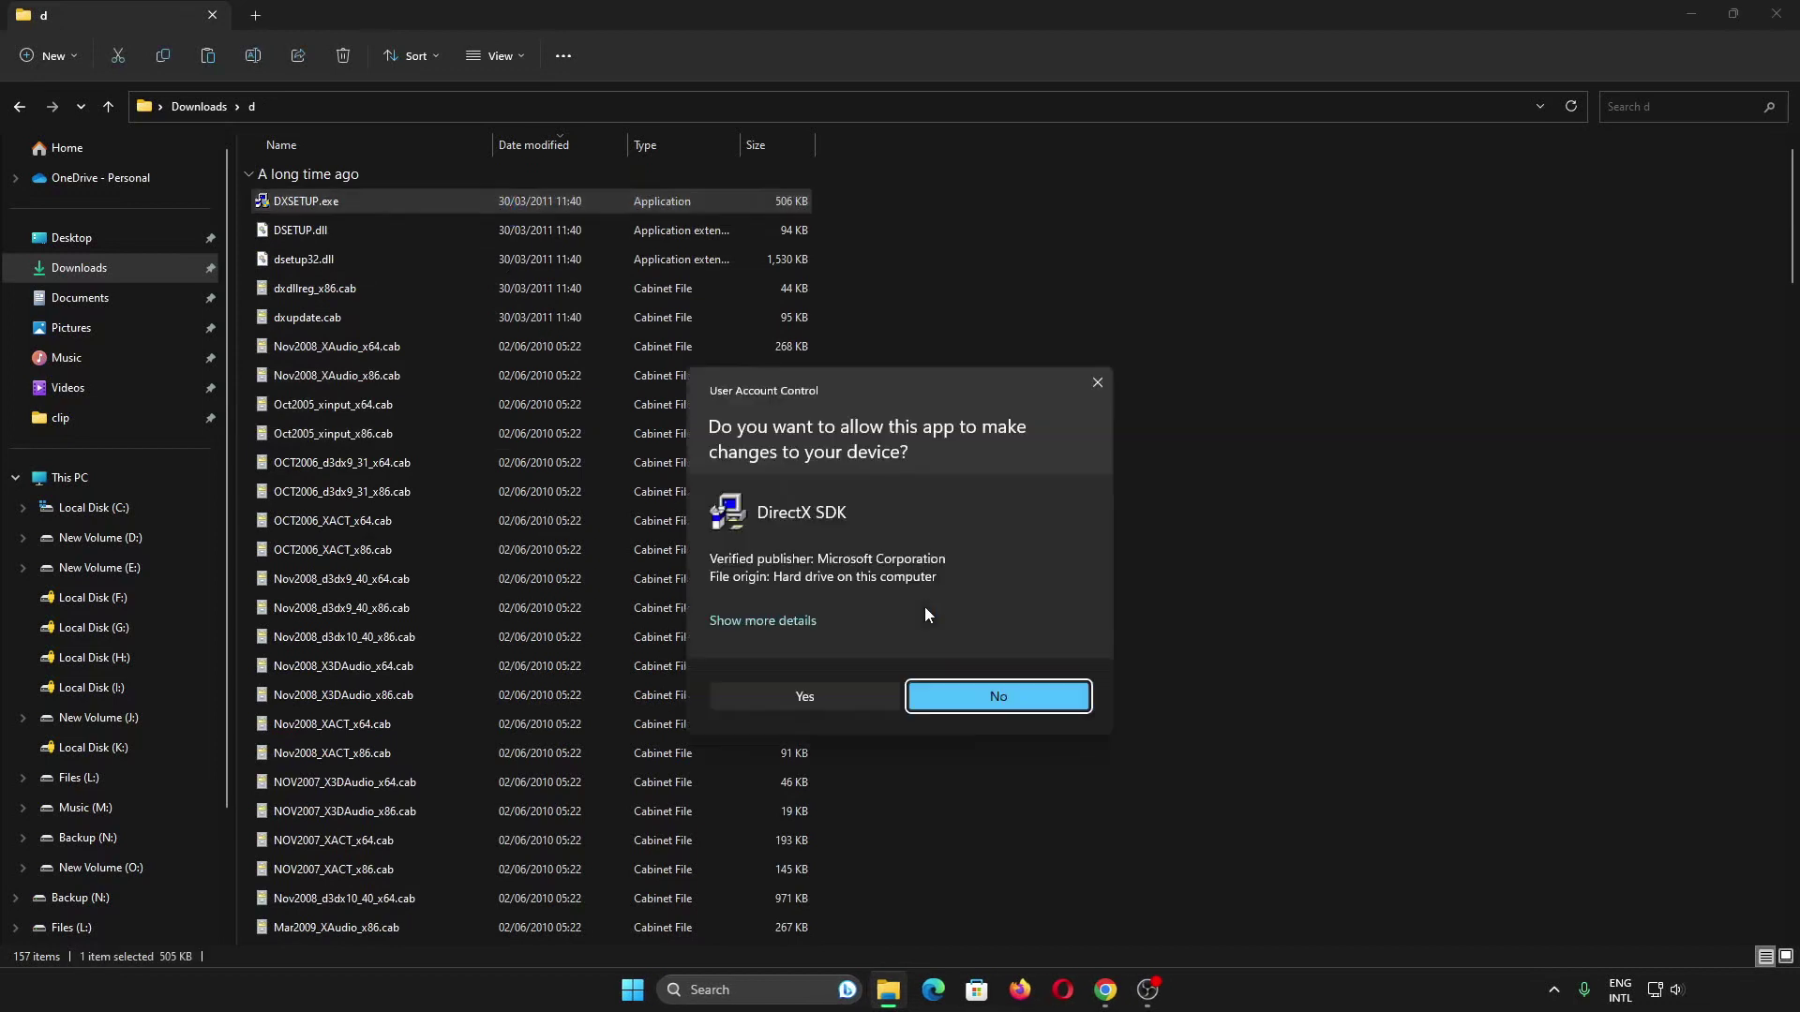
click(847, 701)
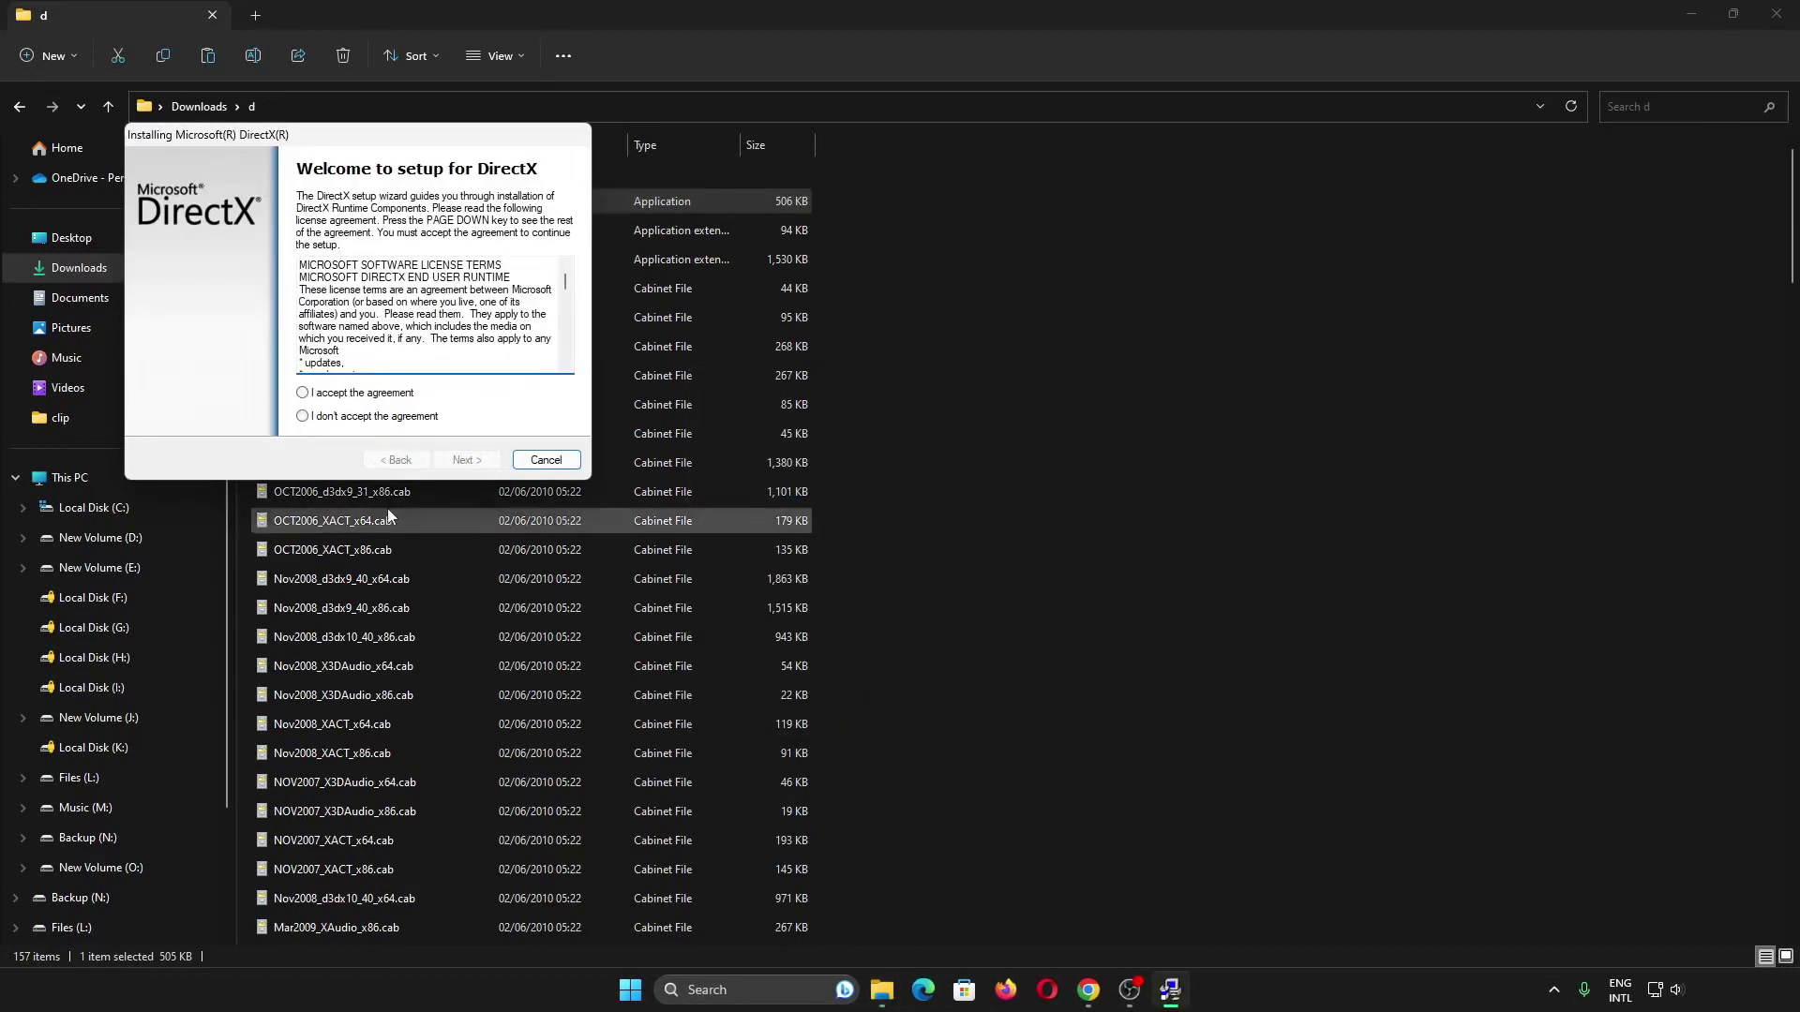
click(358, 398)
click(466, 460)
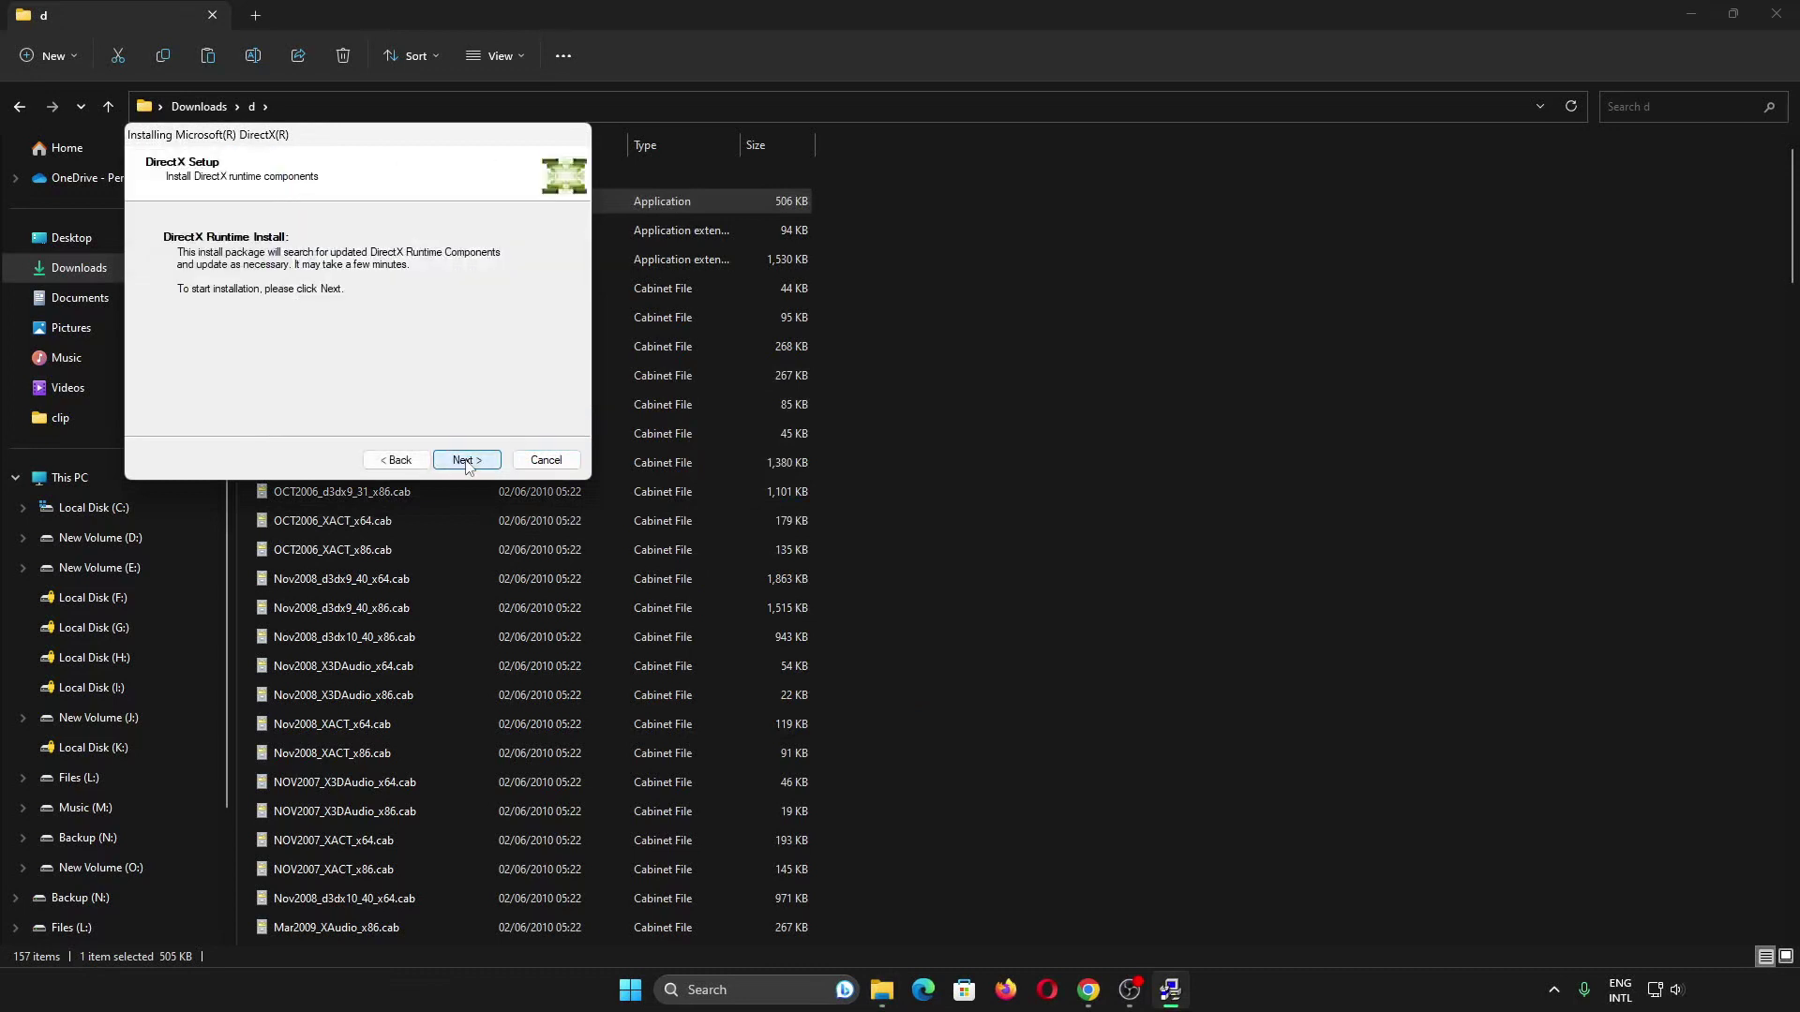
click(467, 460)
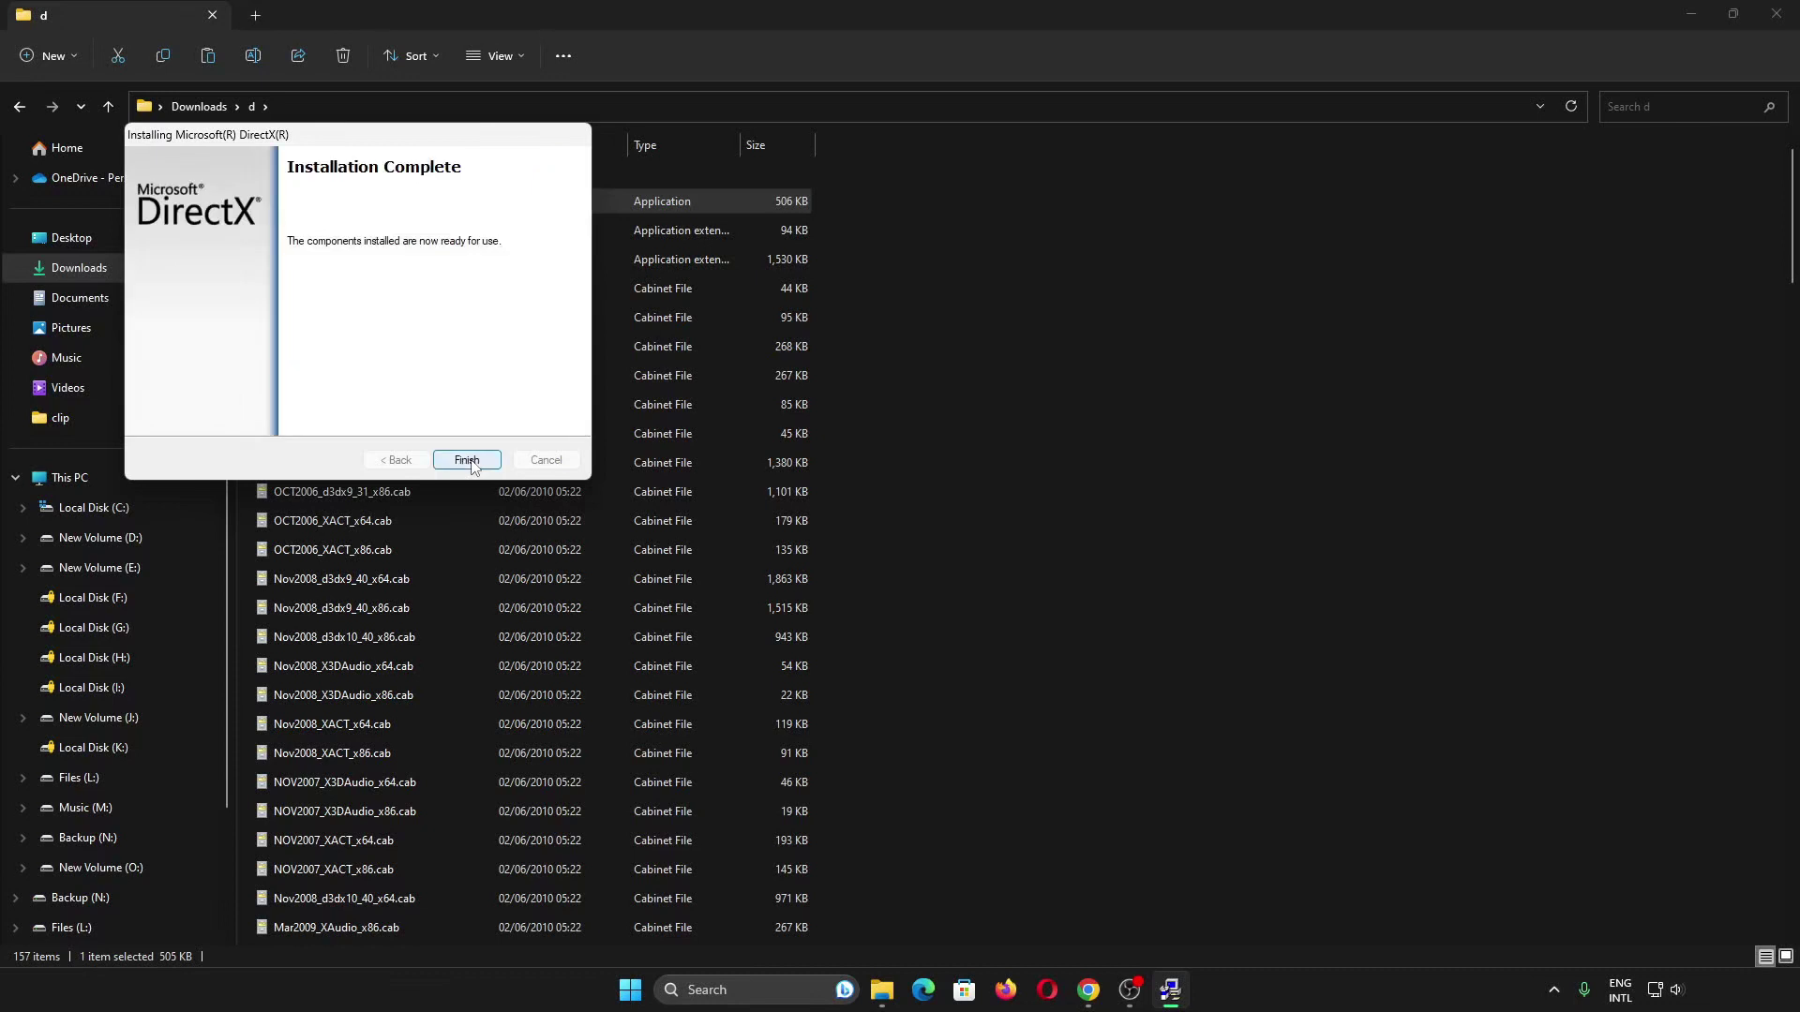
Sort the files in folder d by name and finish the DirectX setup wizard
click(378, 660)
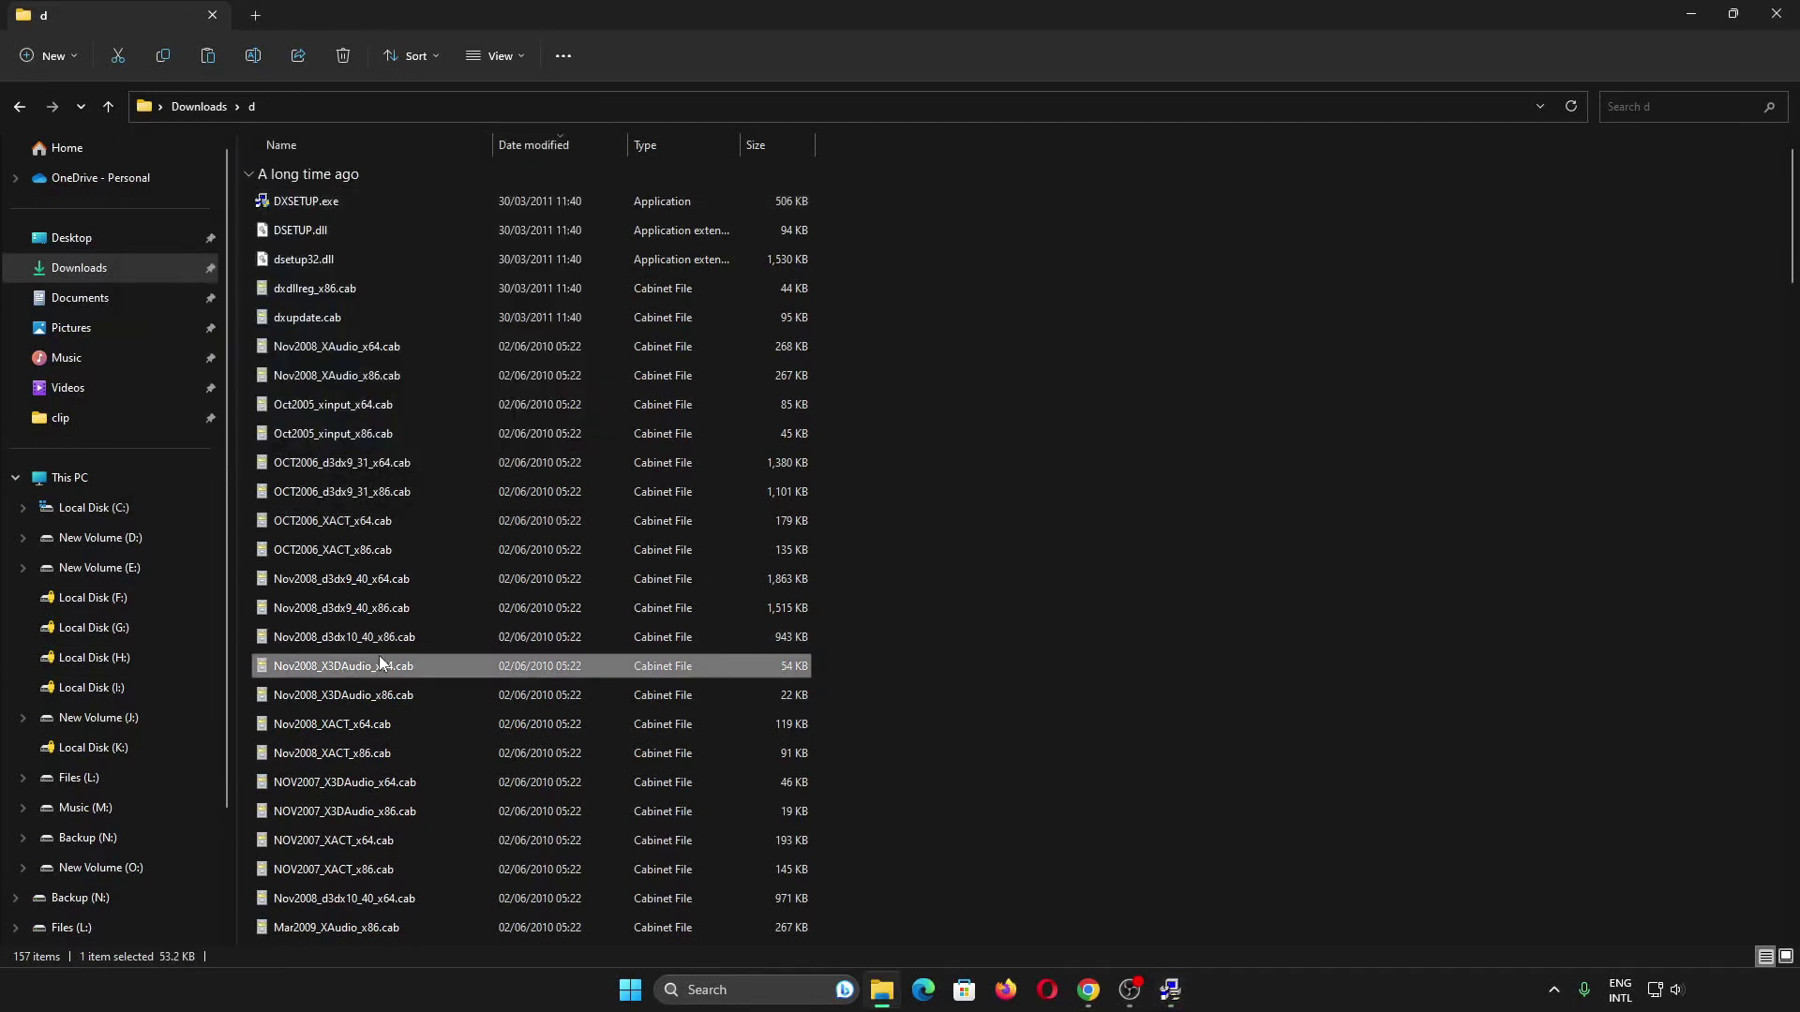
click(356, 151)
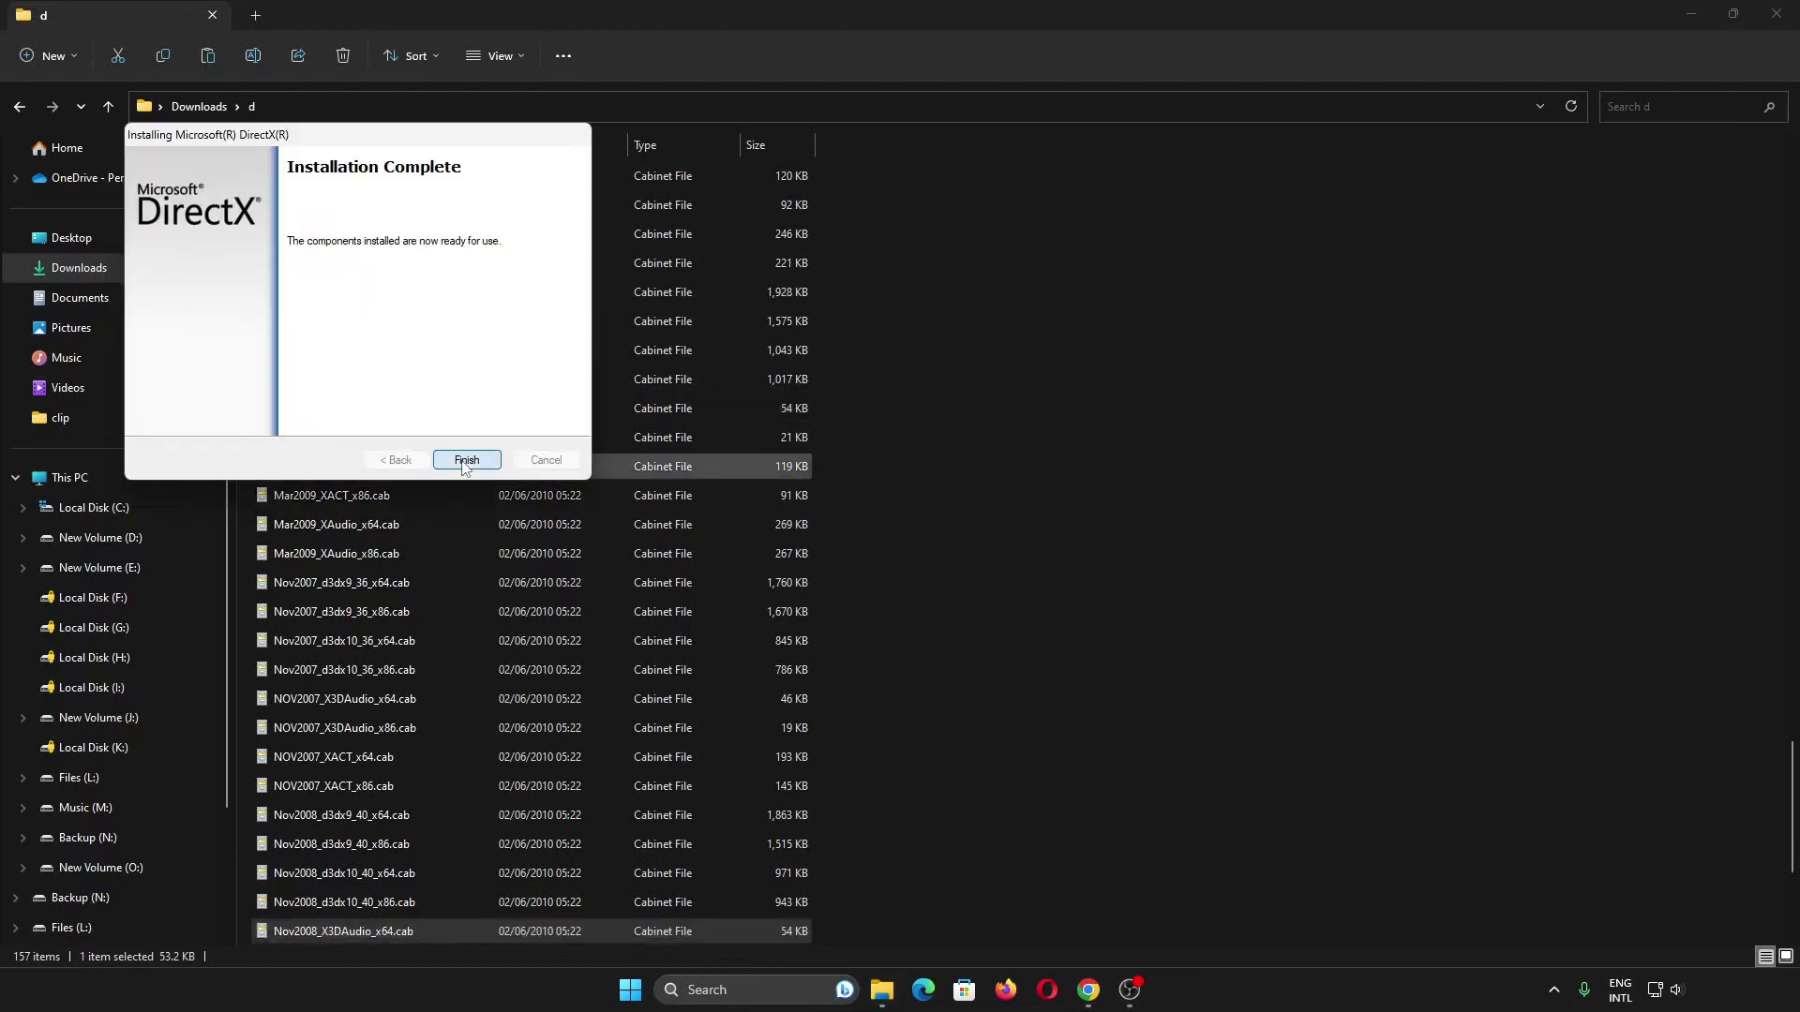
click(469, 460)
Show the desktop and launch the pinned game mb_warband to test DirectX 9
key(super+d)
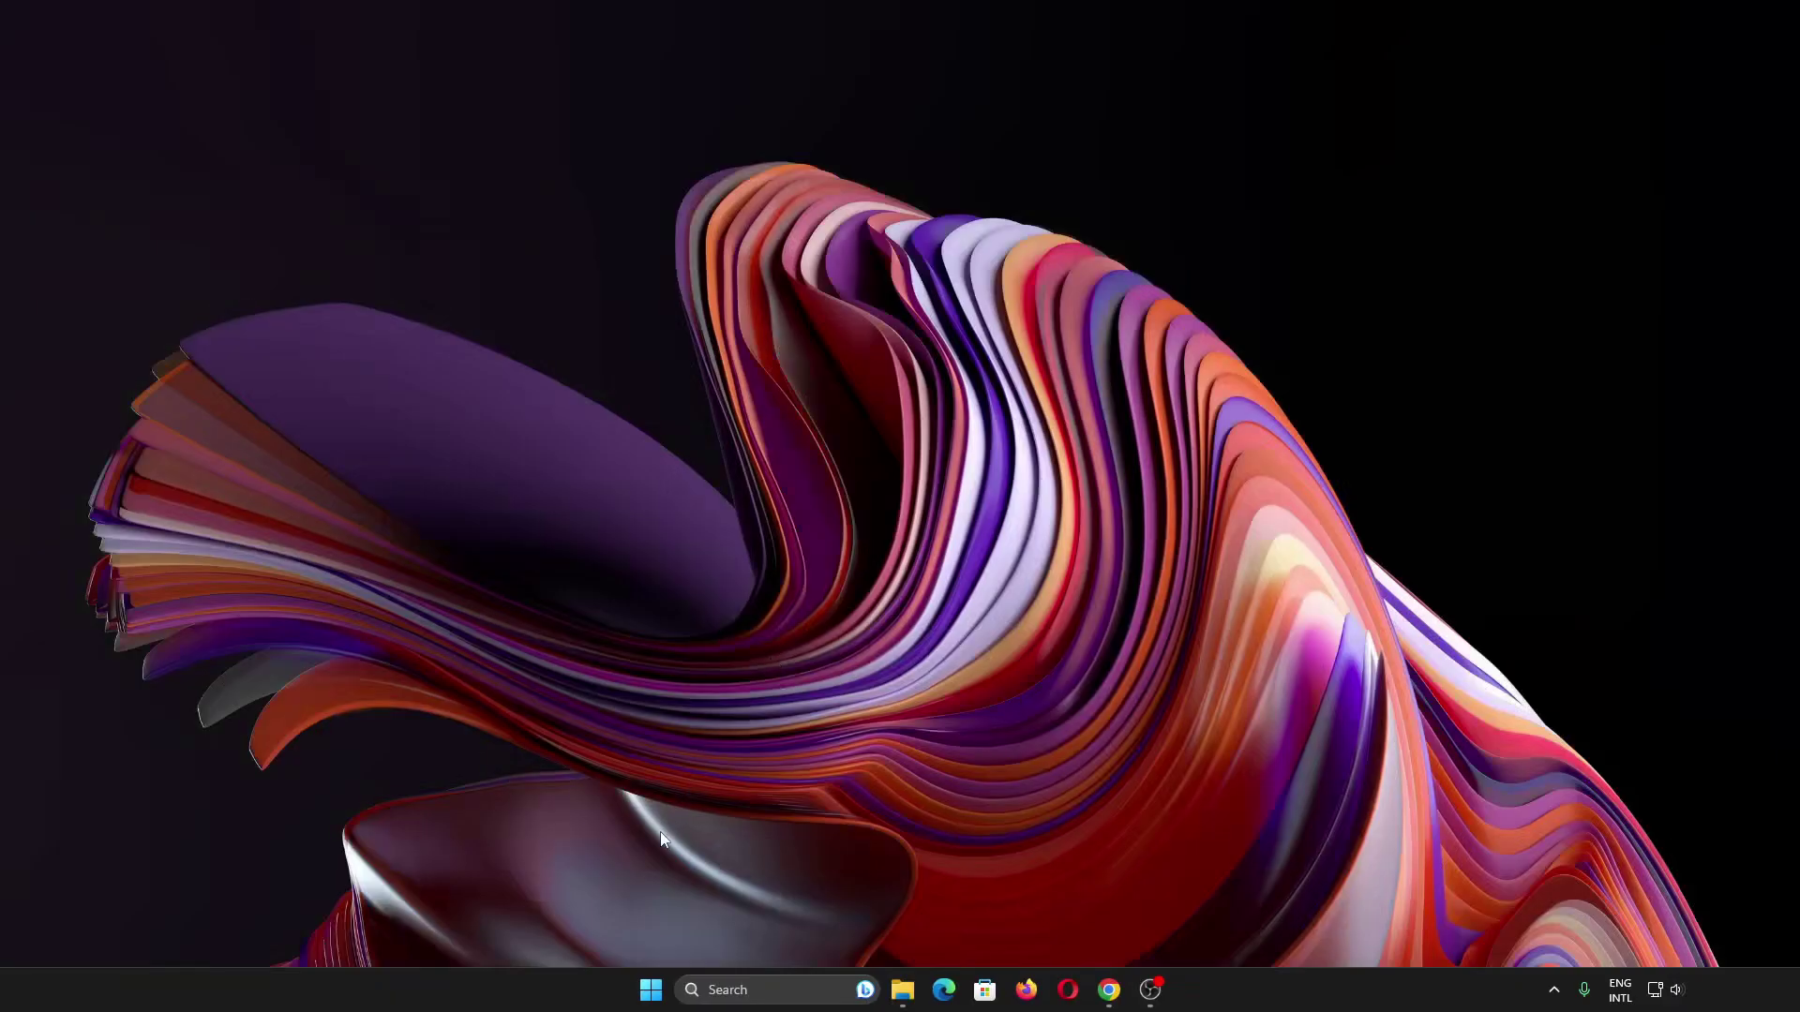
click(649, 989)
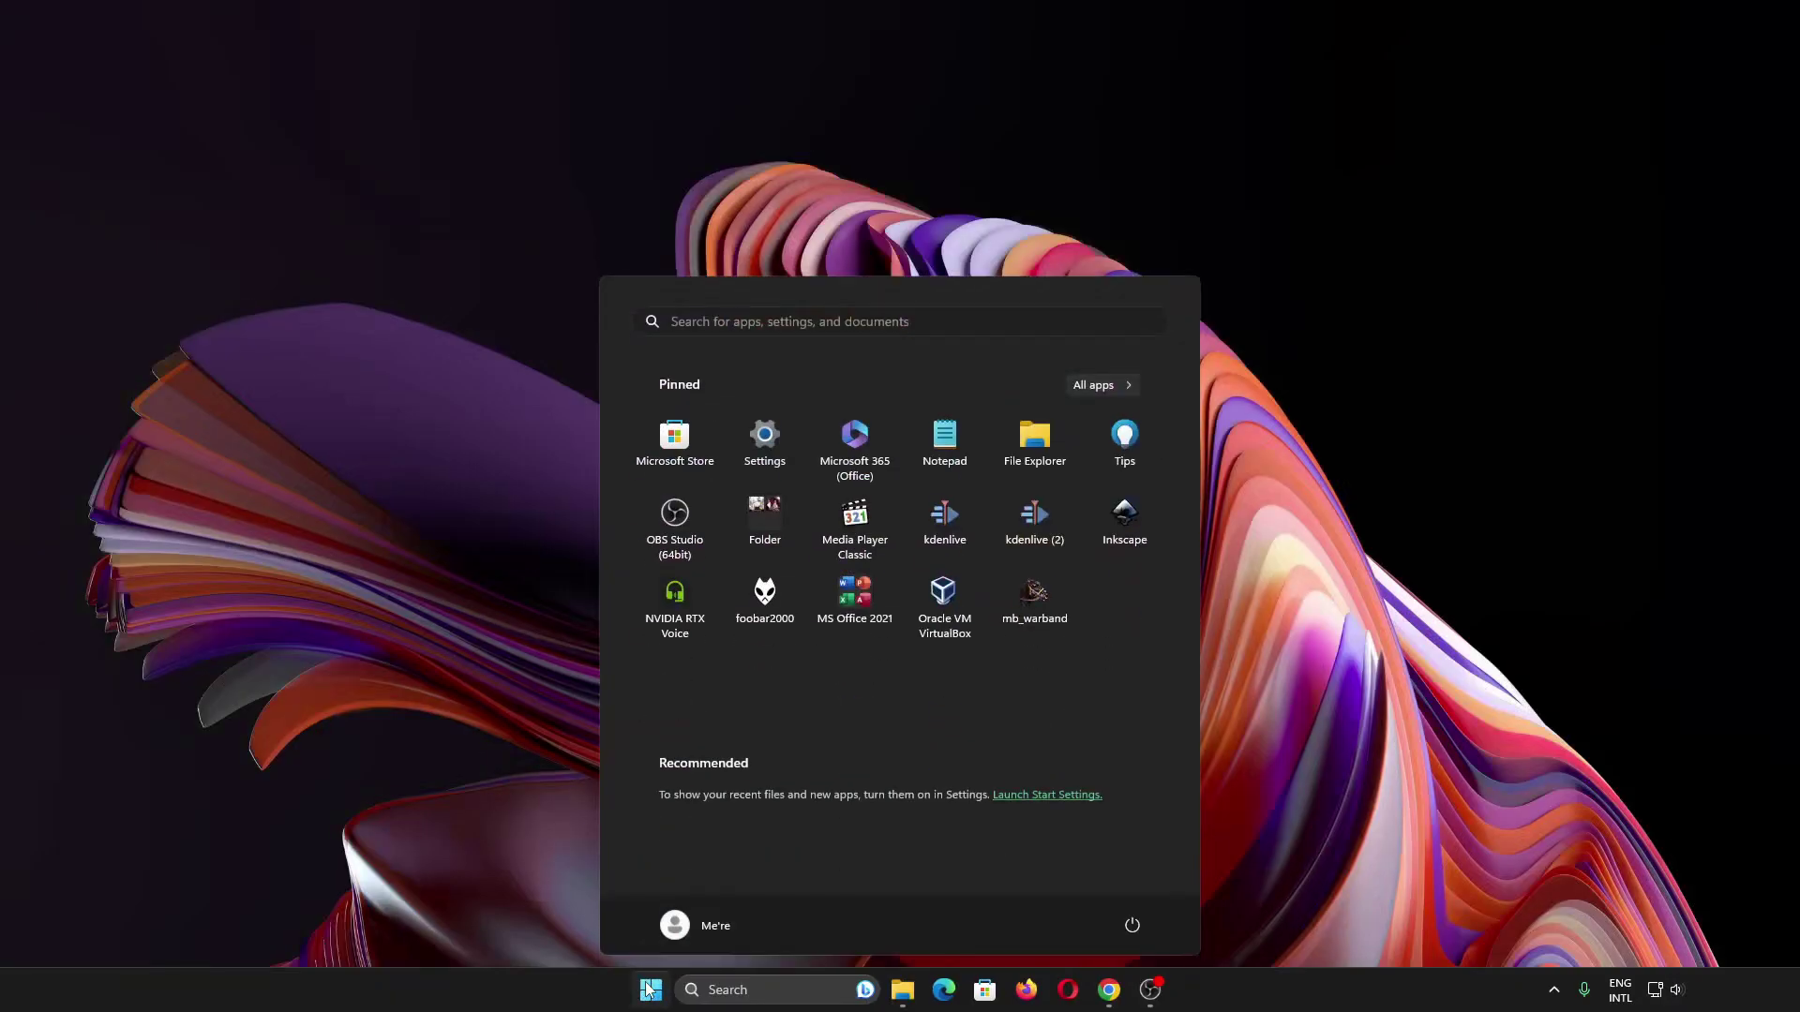
click(1053, 595)
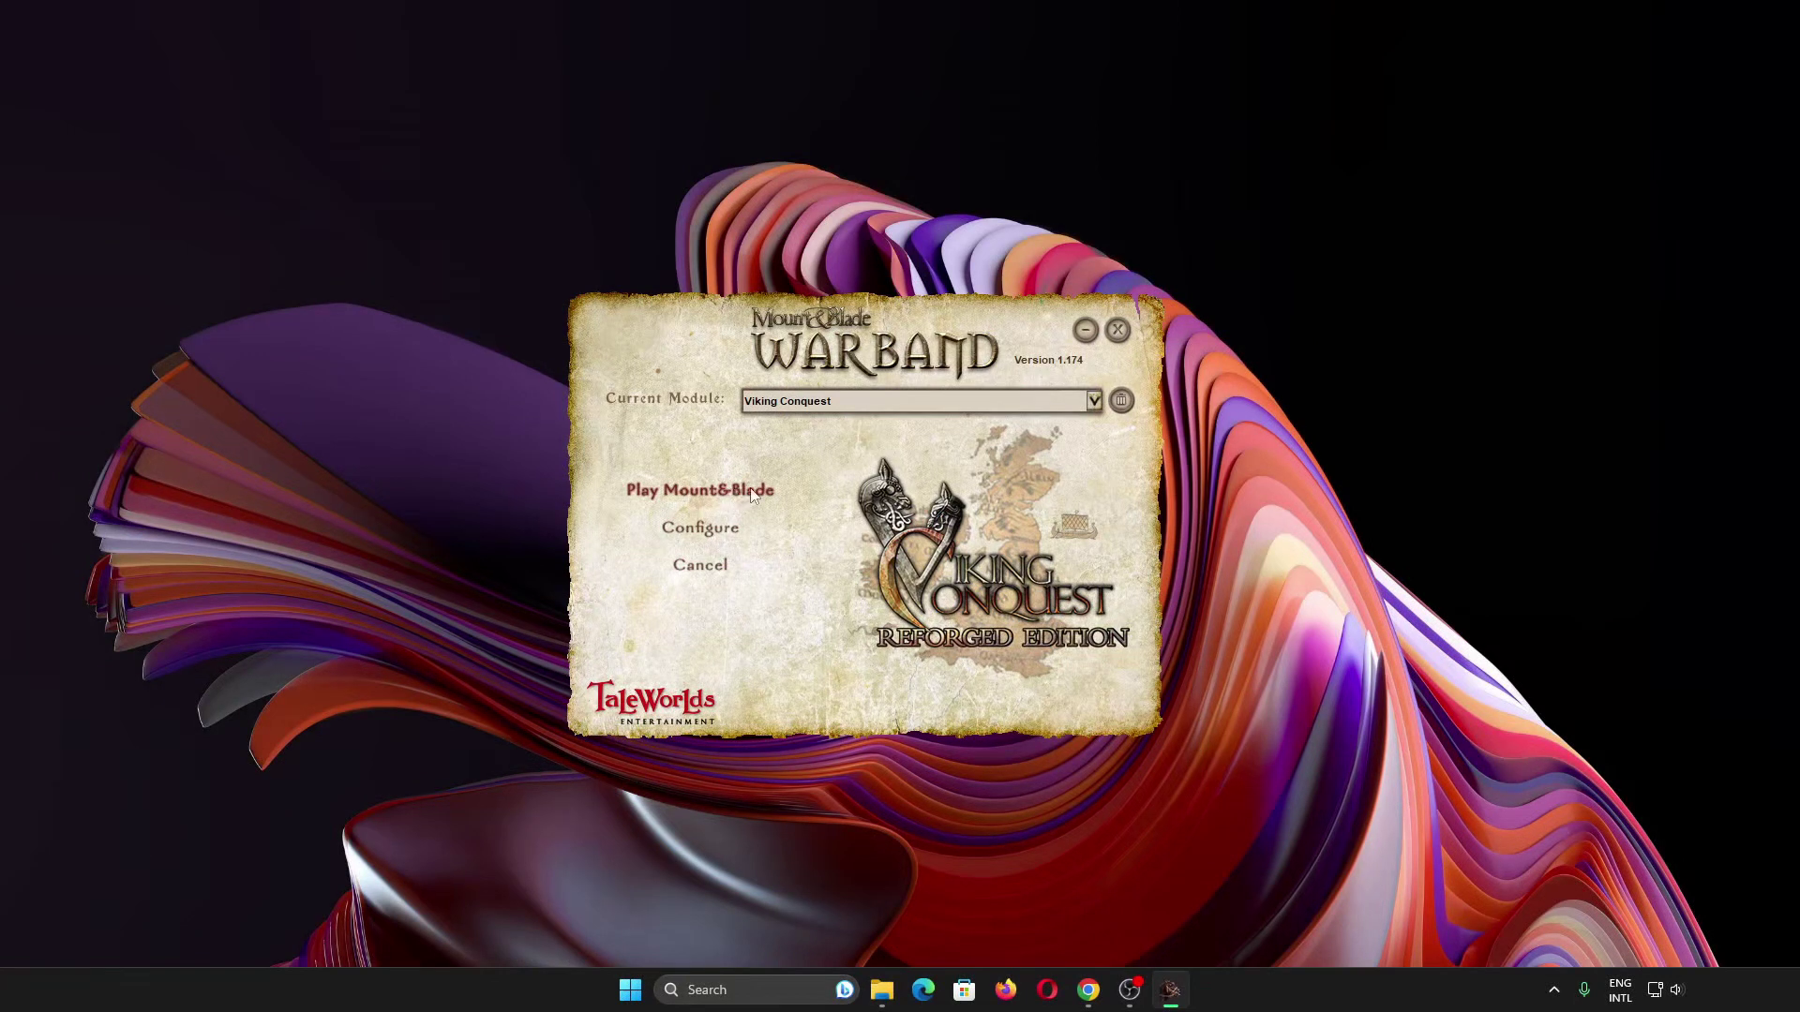
View the RivaTuner Statistics Server settings from its background instance and close the window
click(1554, 990)
click(1516, 933)
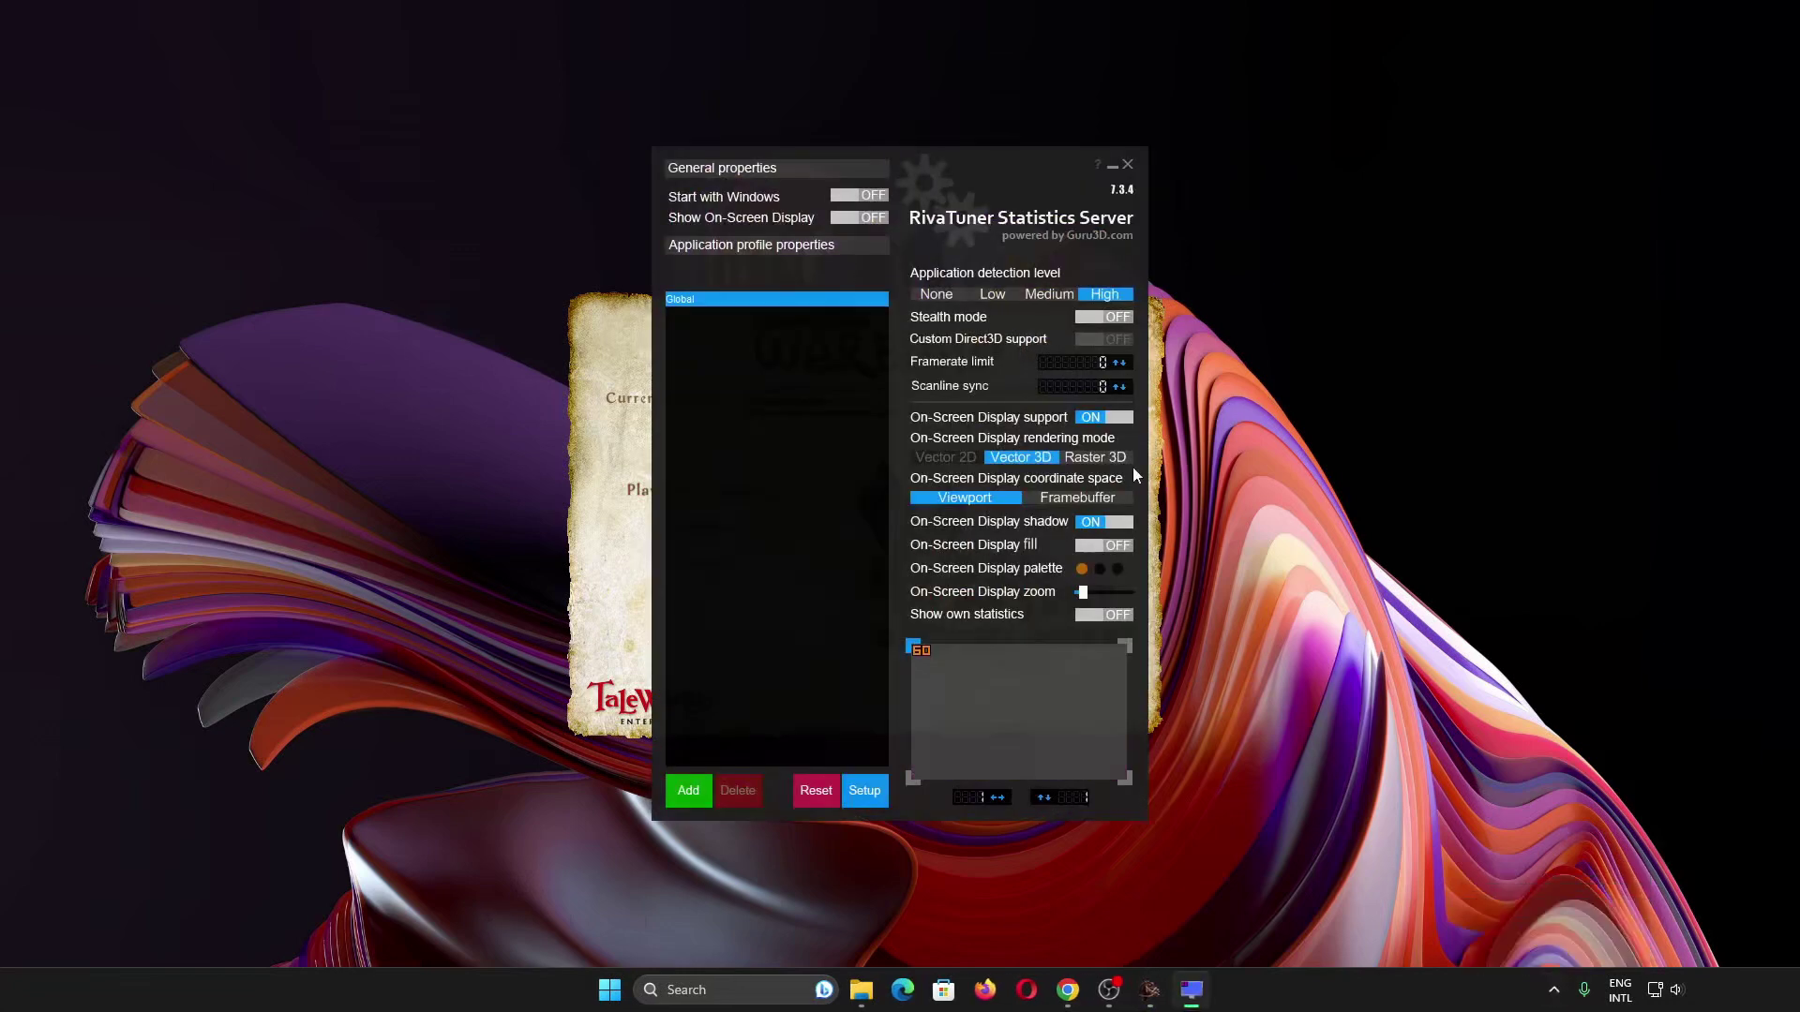
click(1128, 164)
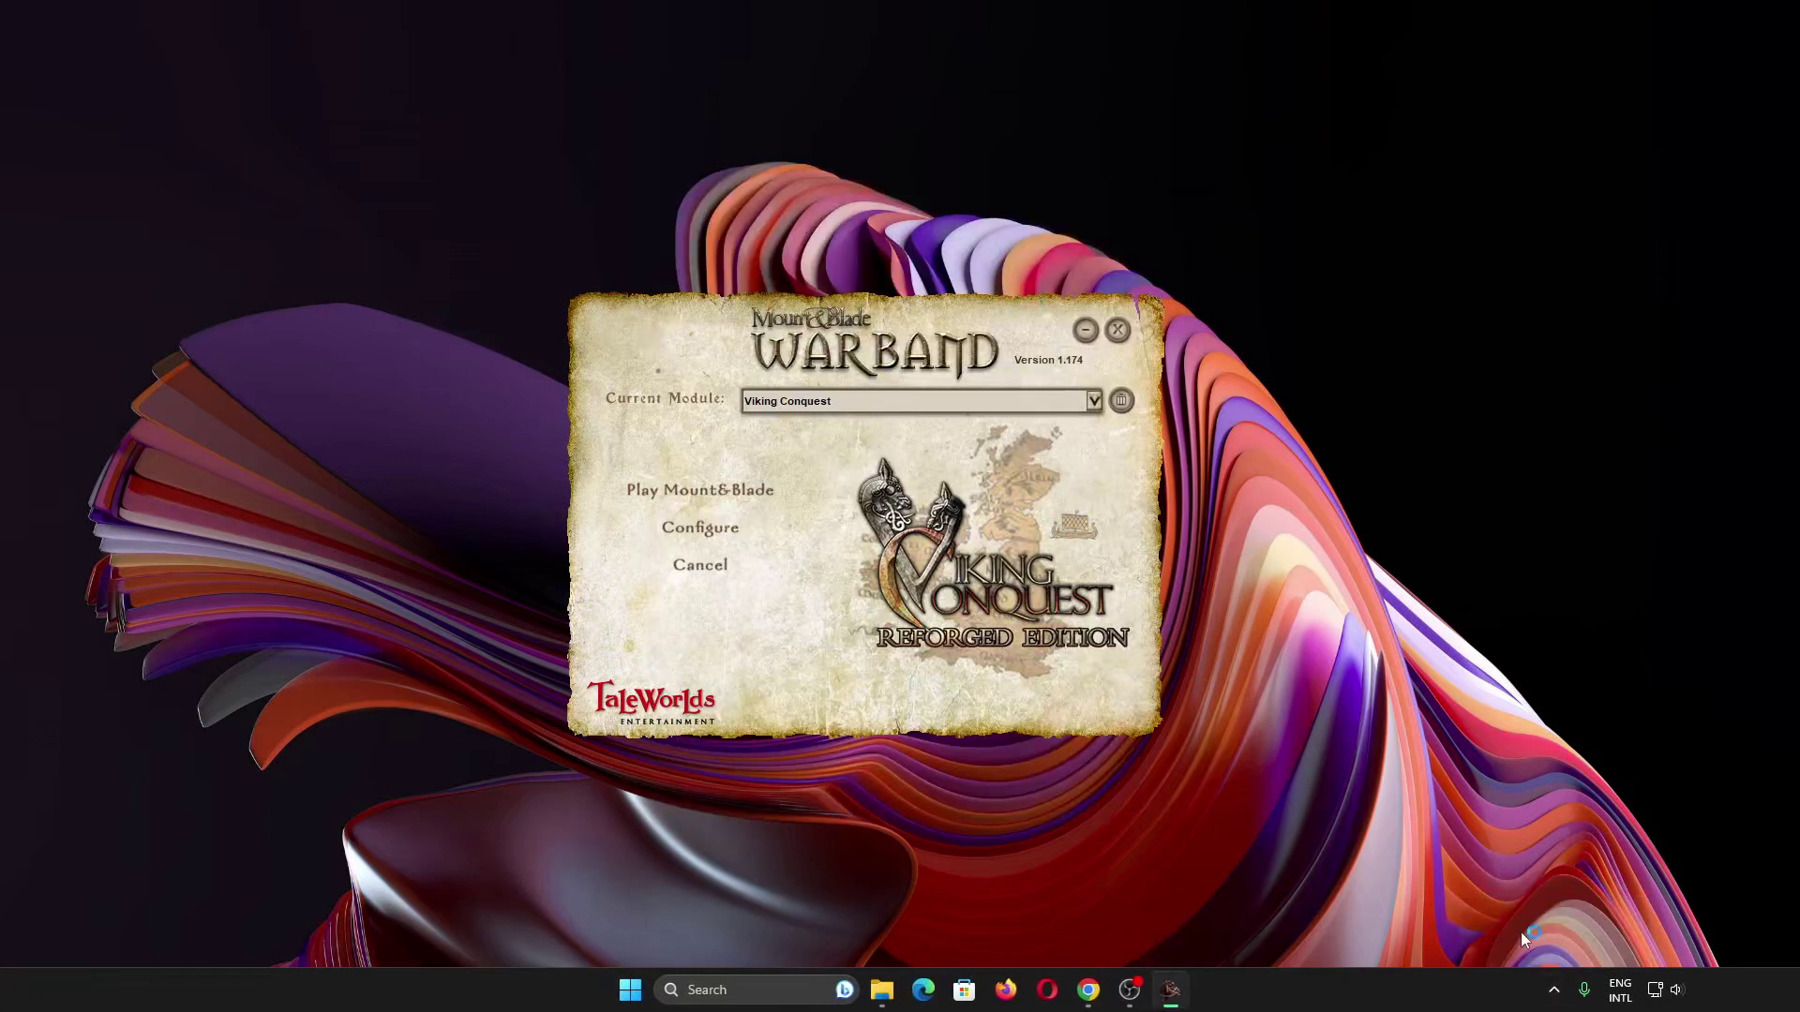
Quit the MSI Afterburner instance running in the background, relaunch the app, and allow it to make changes to the device
click(1553, 990)
right_click(1481, 896)
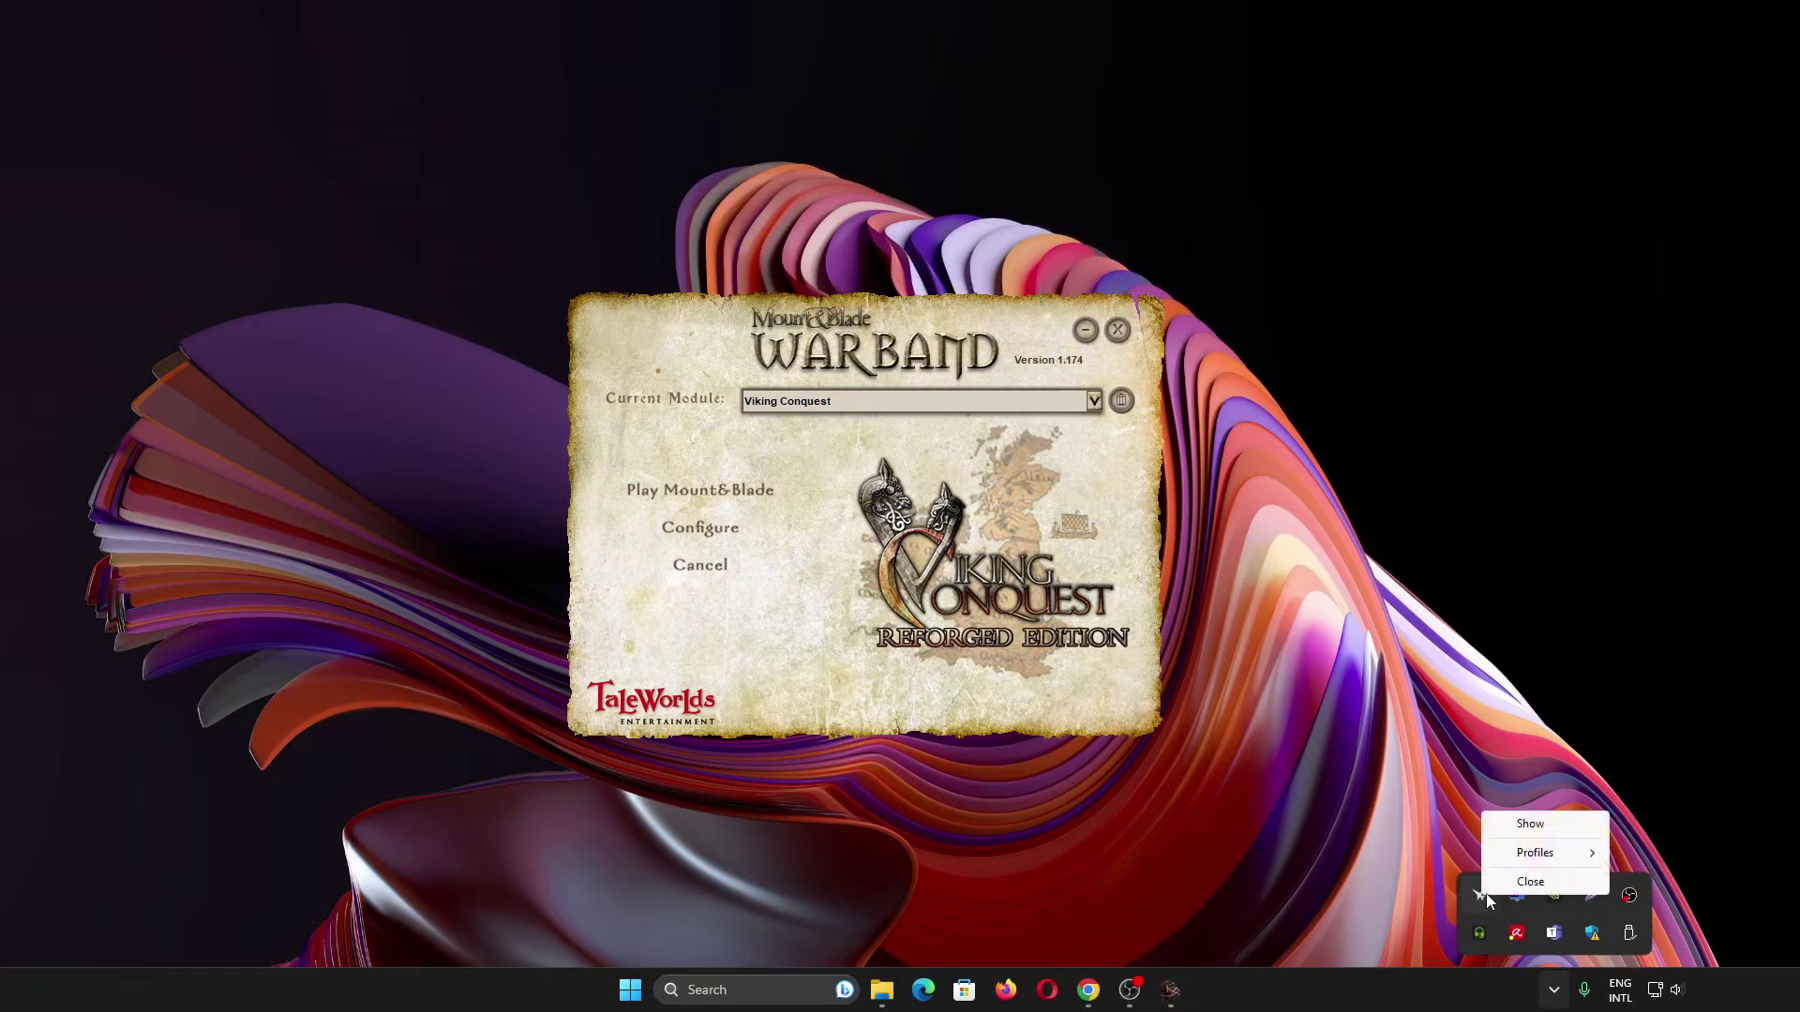
click(1487, 885)
key(super)
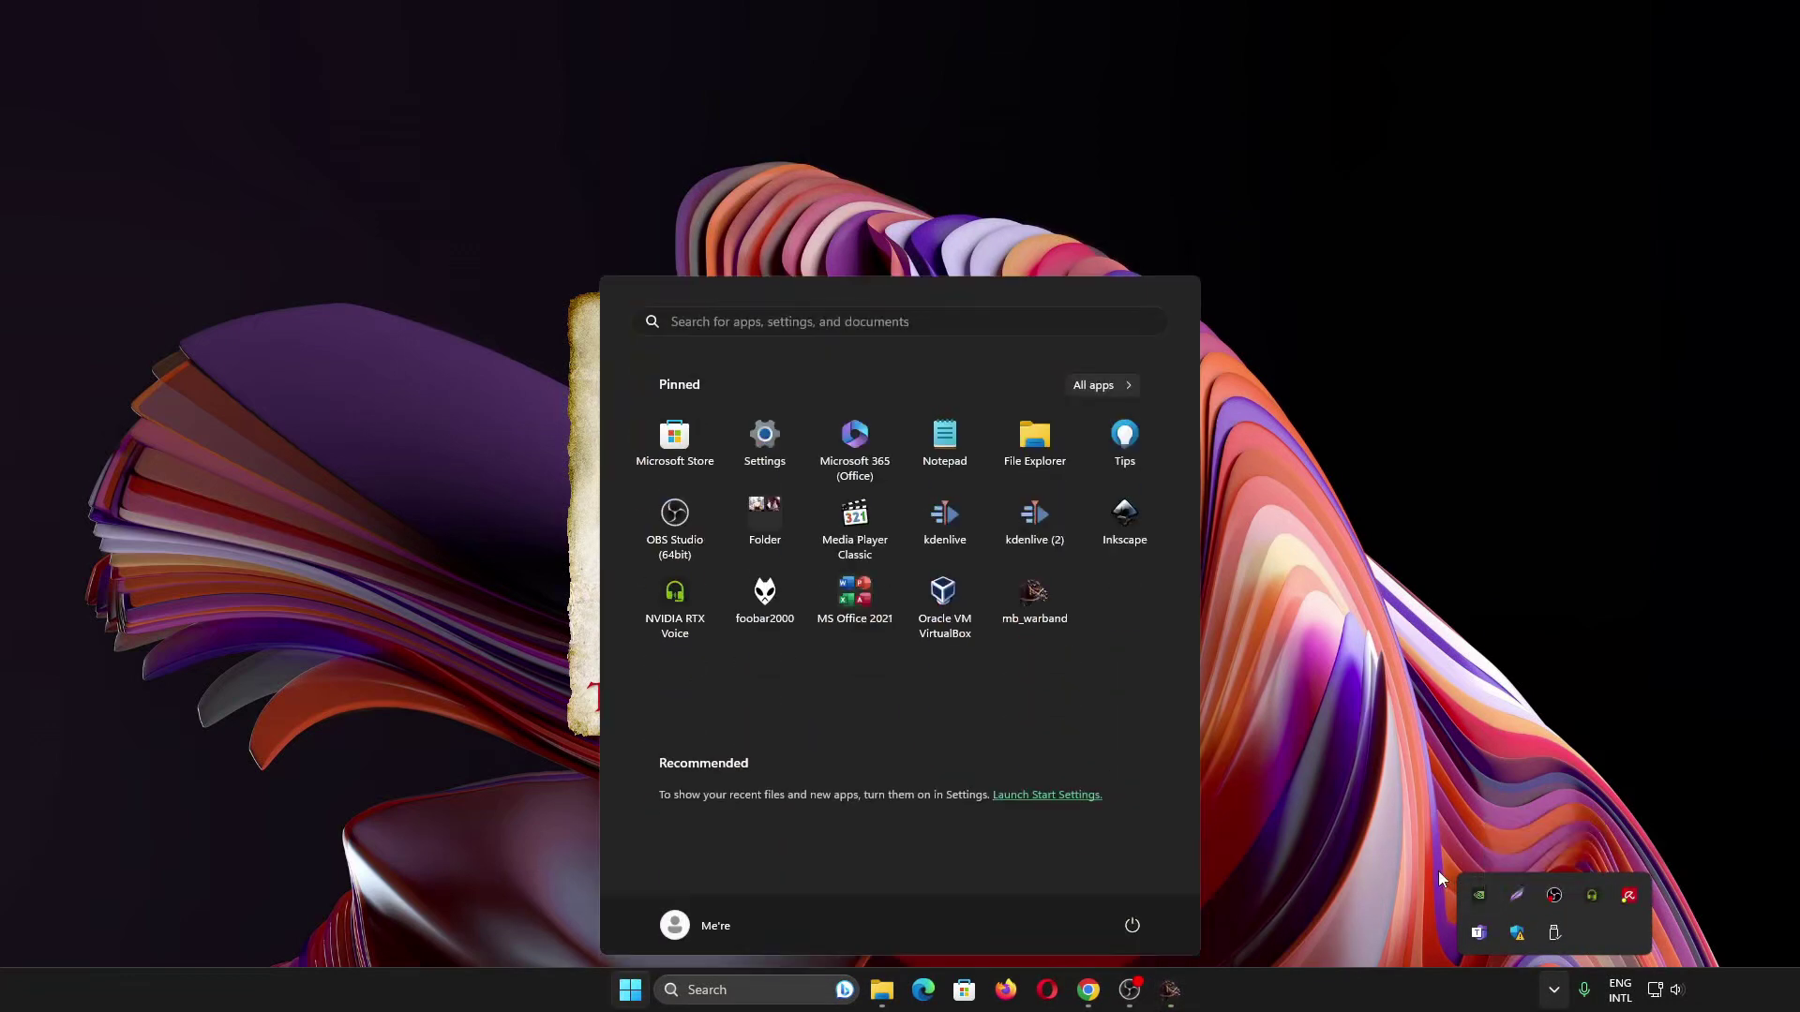
text(af)
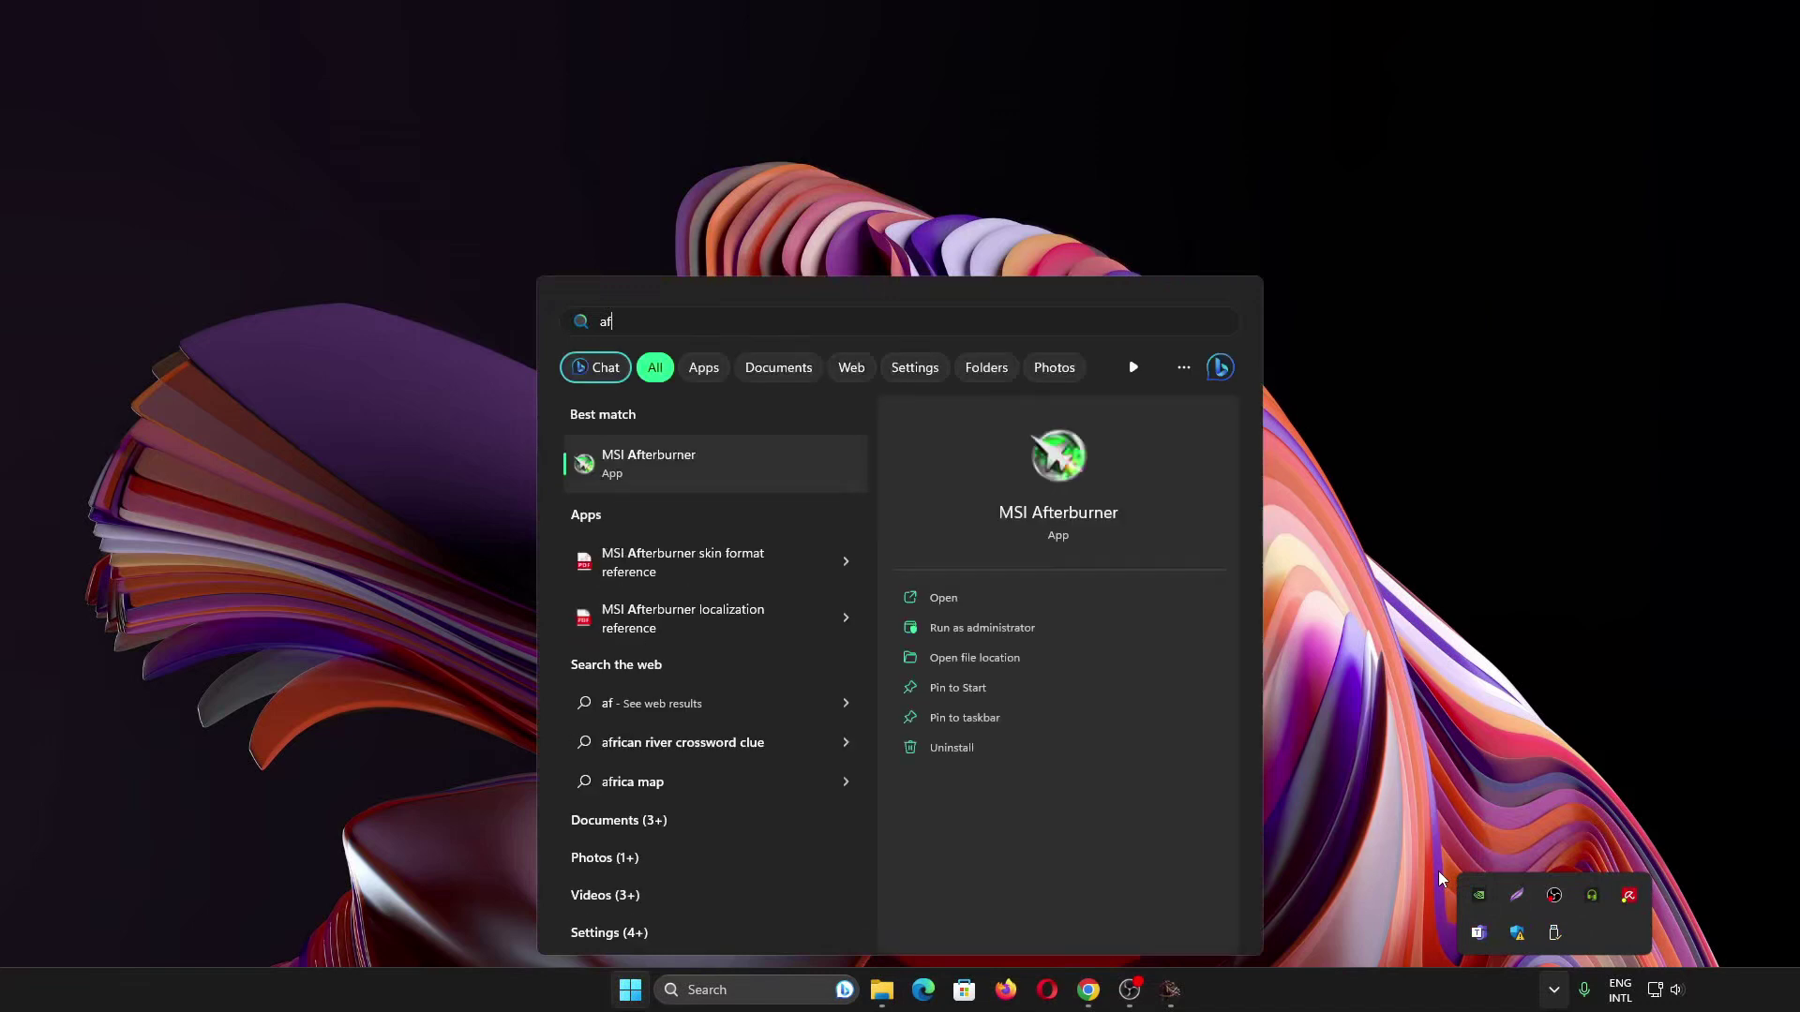
key(Return)
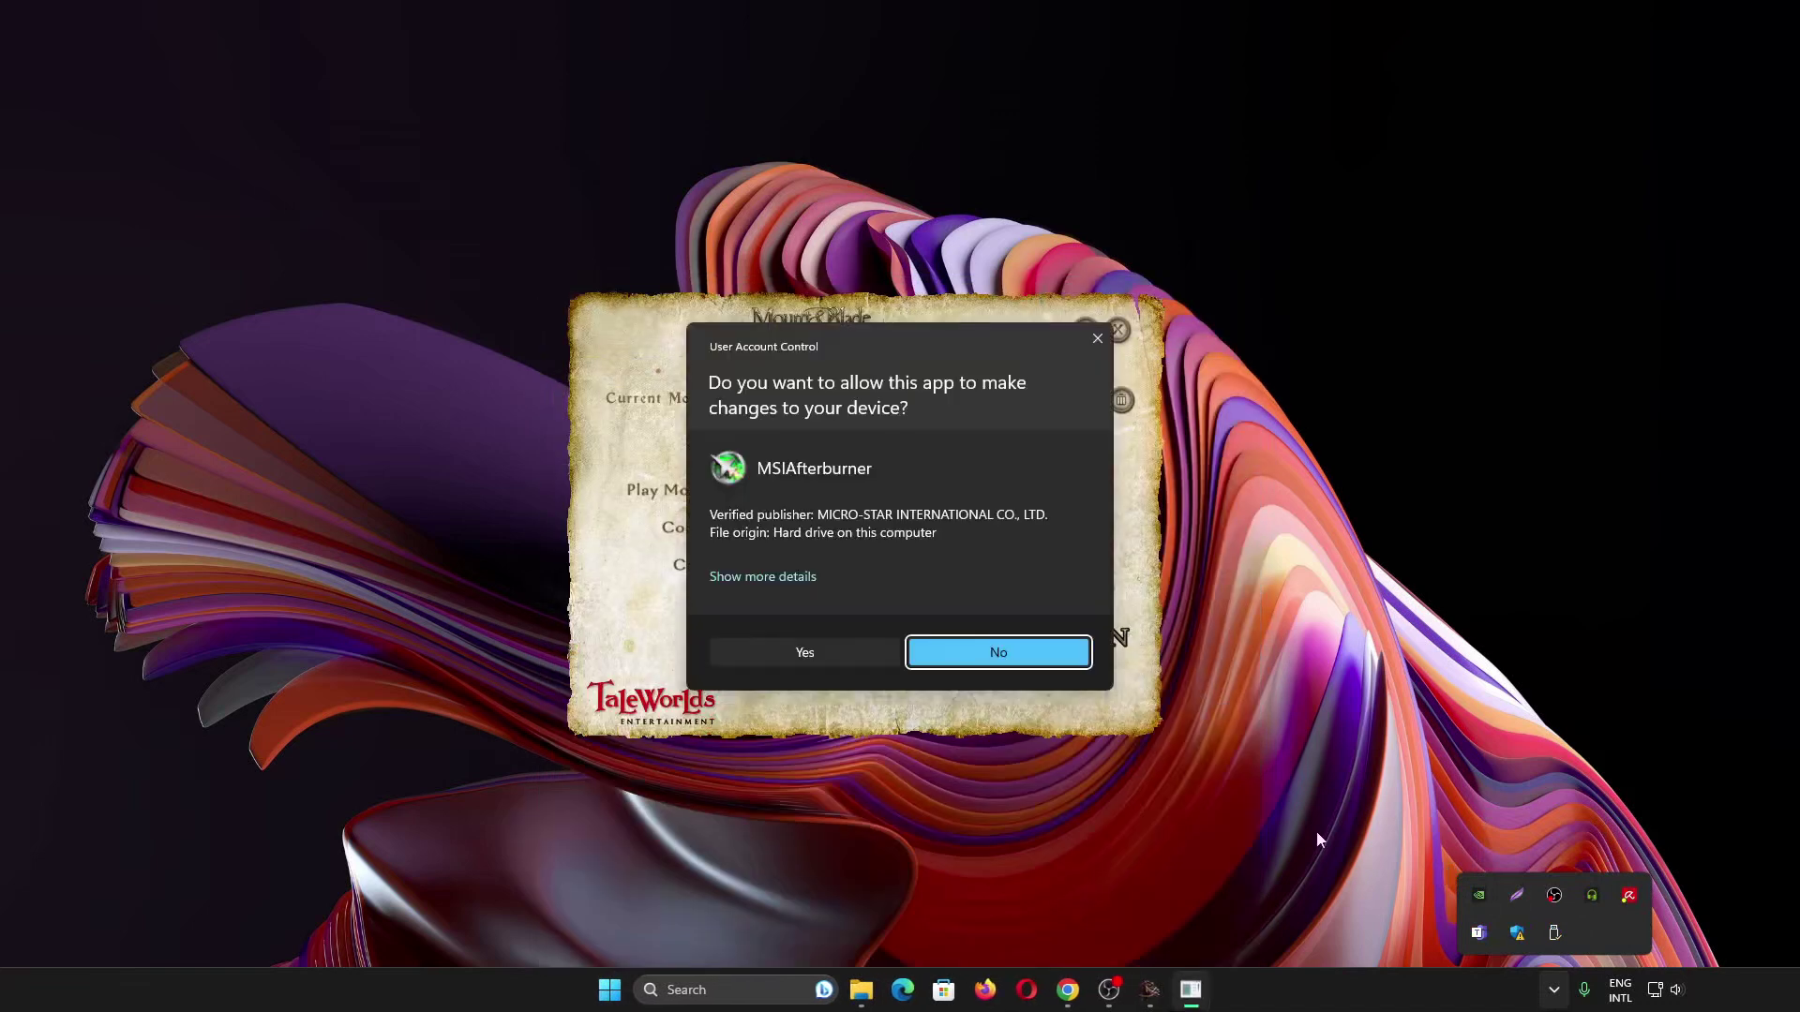
click(851, 650)
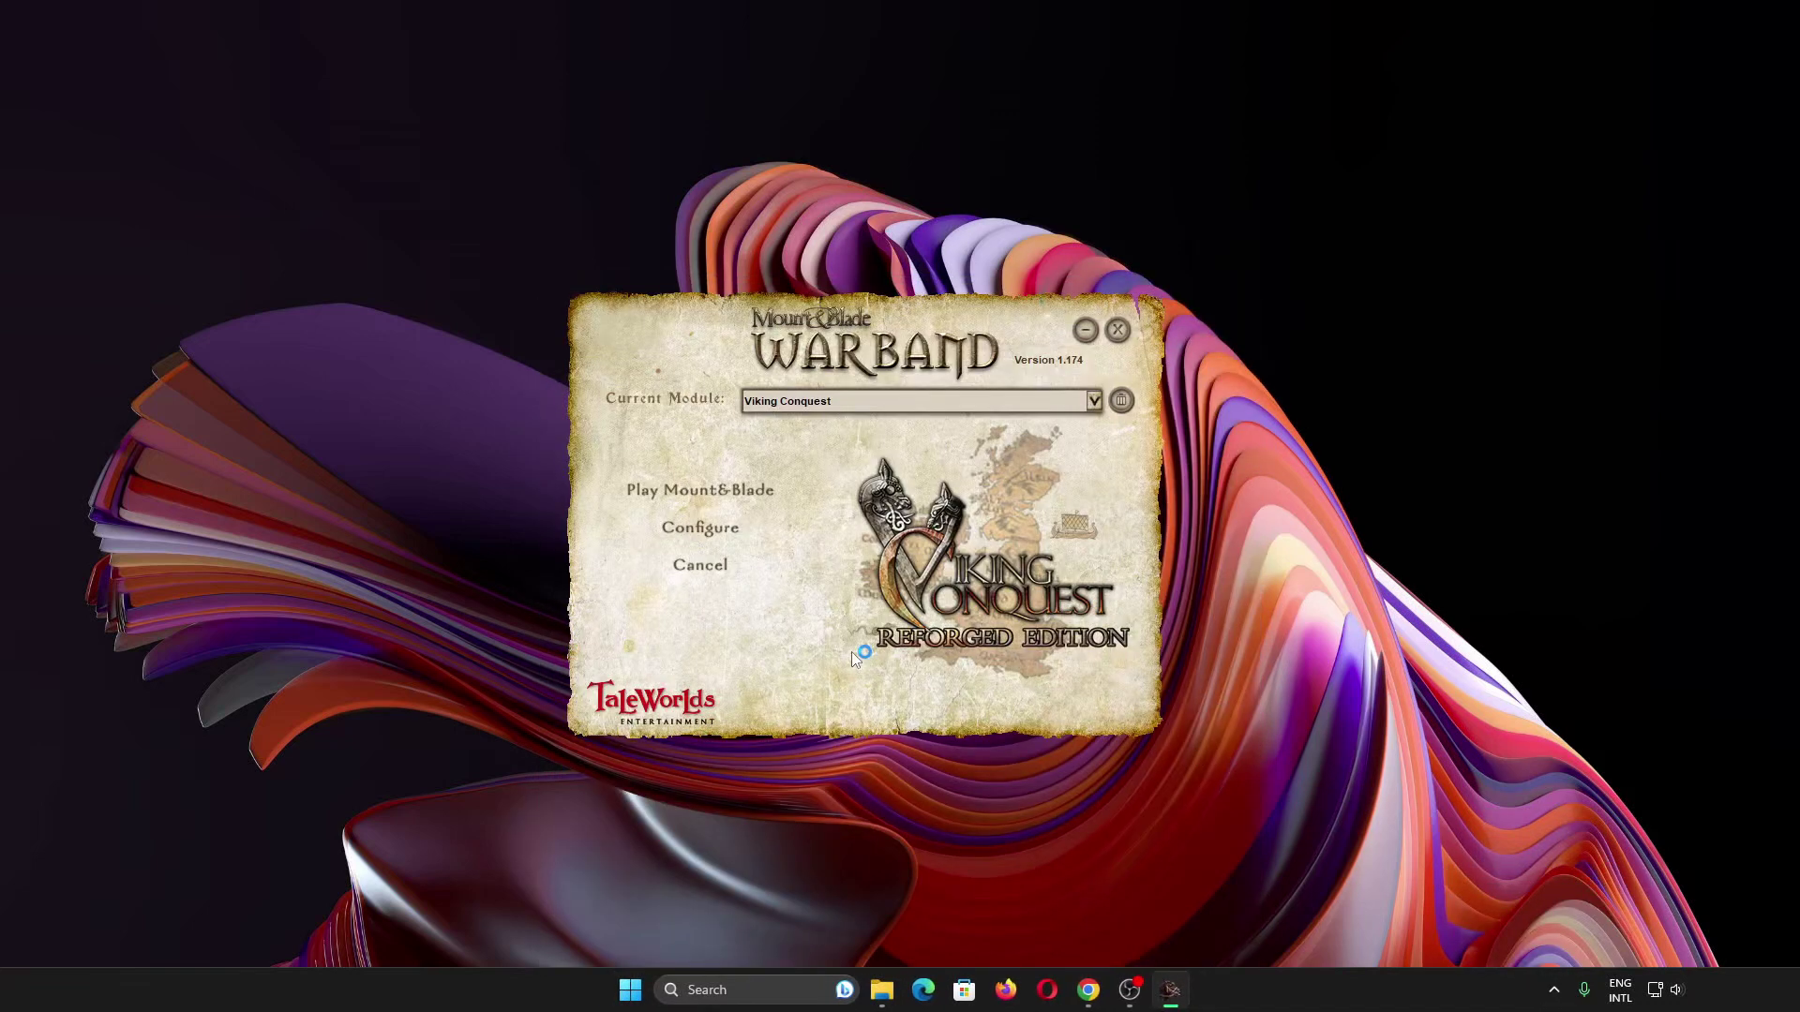
click(287, 319)
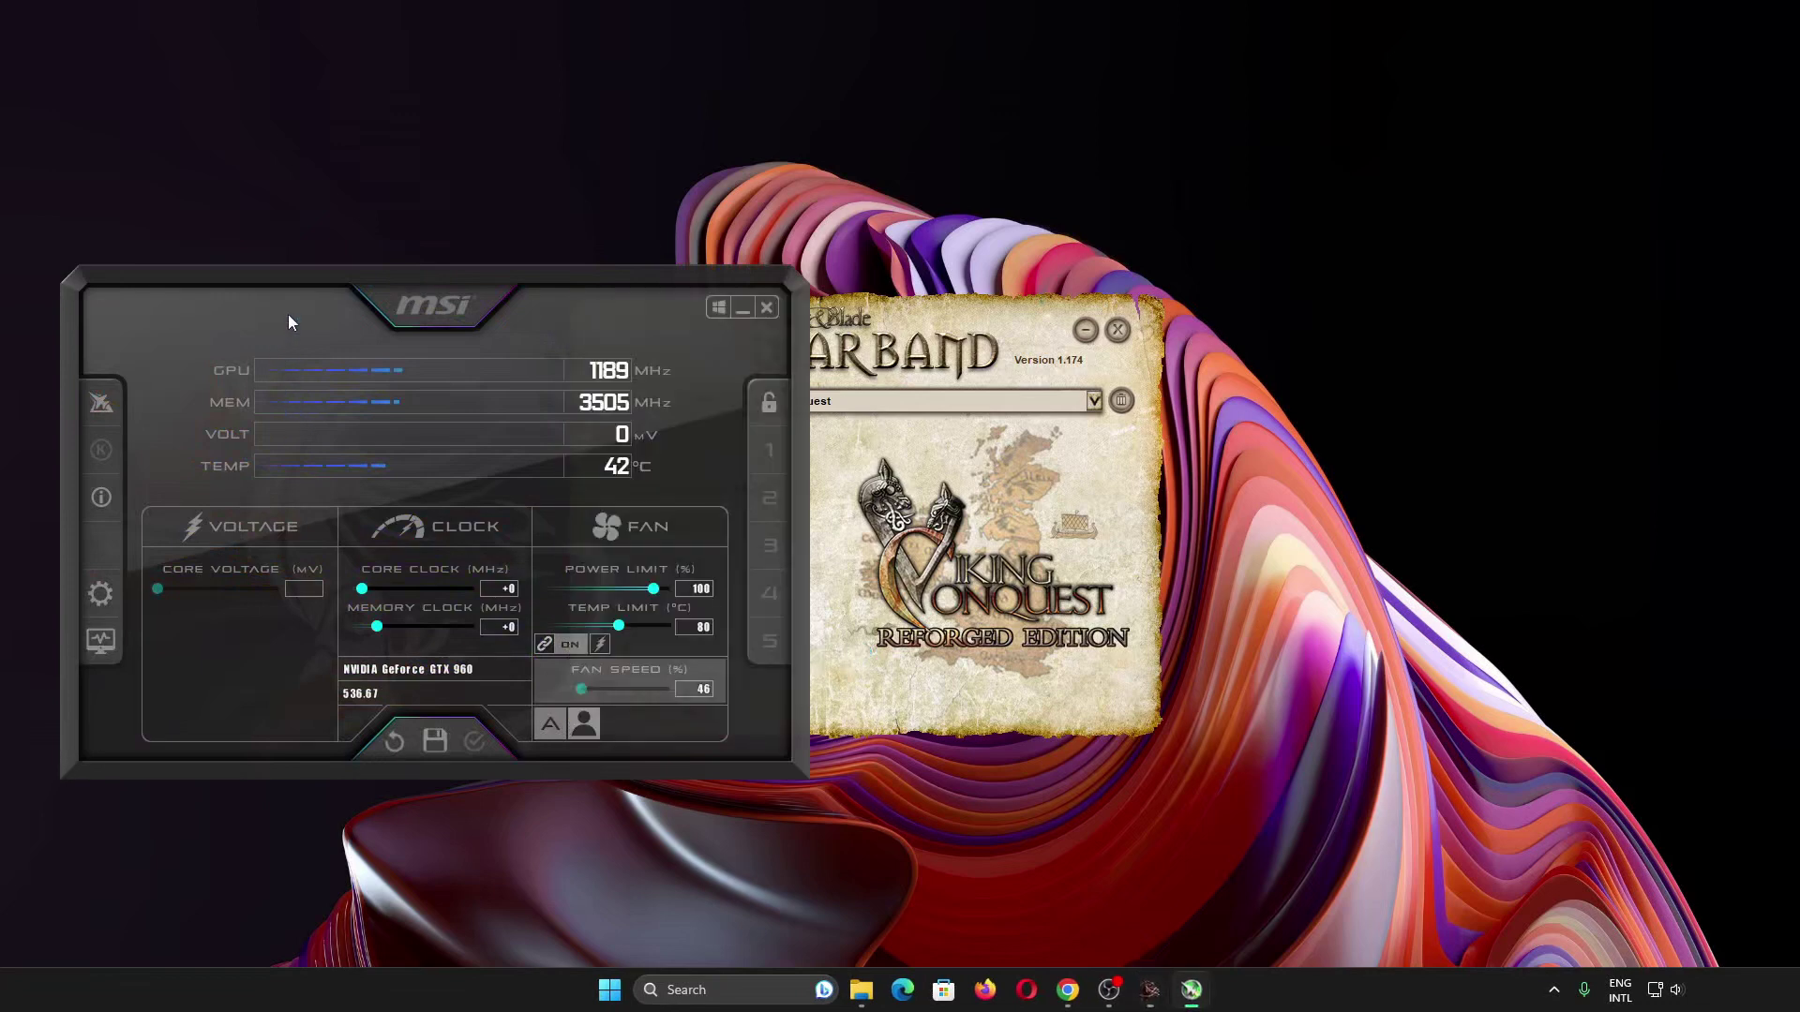